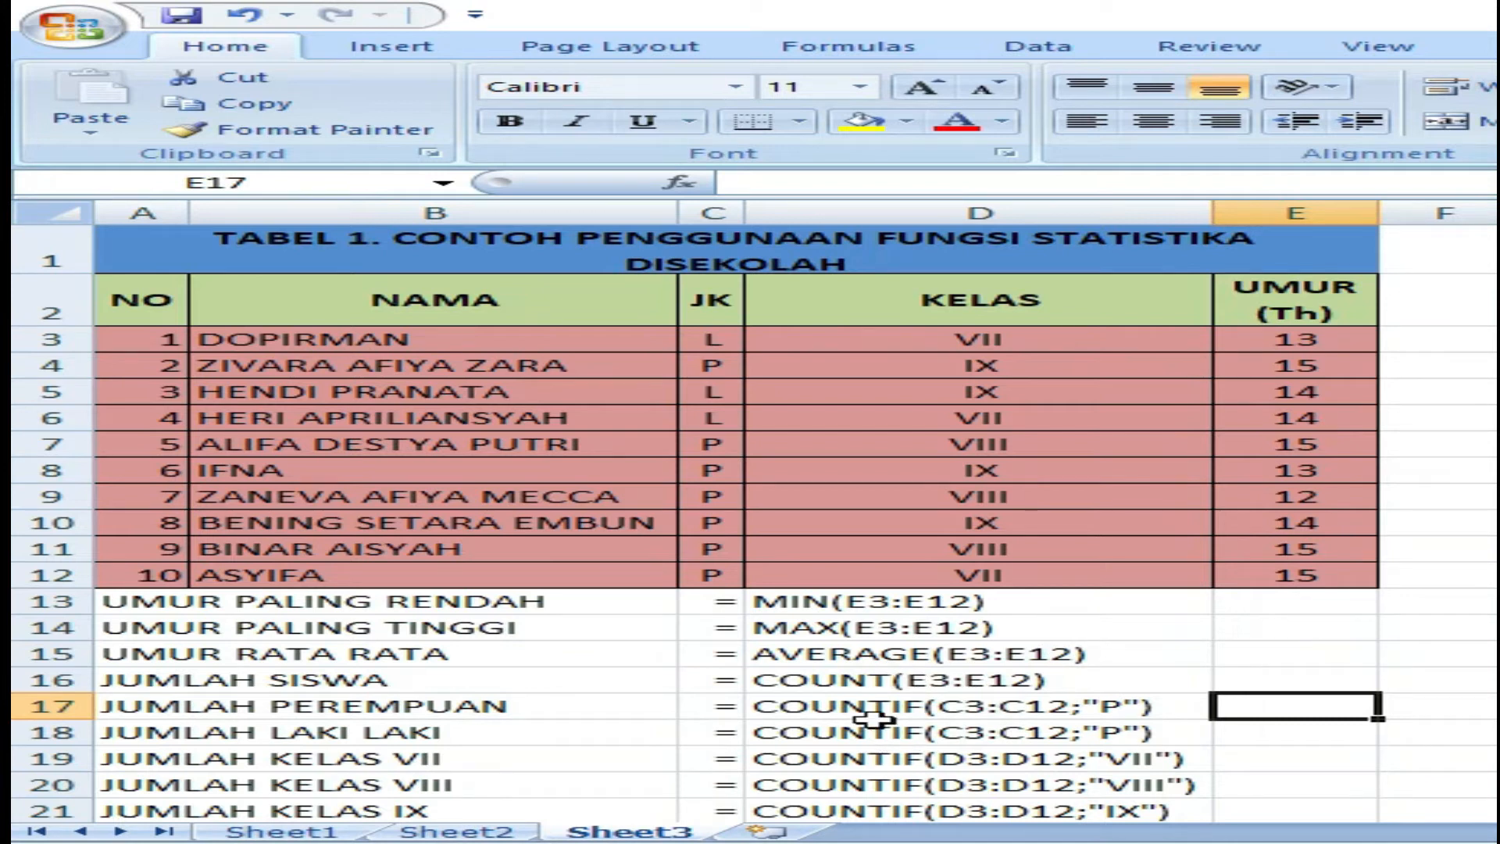
Step: Calculate the lowest age (UMUR PALING RENDAH) in cell E13 with the formula =MIN(E3:E12)
click(1270, 604)
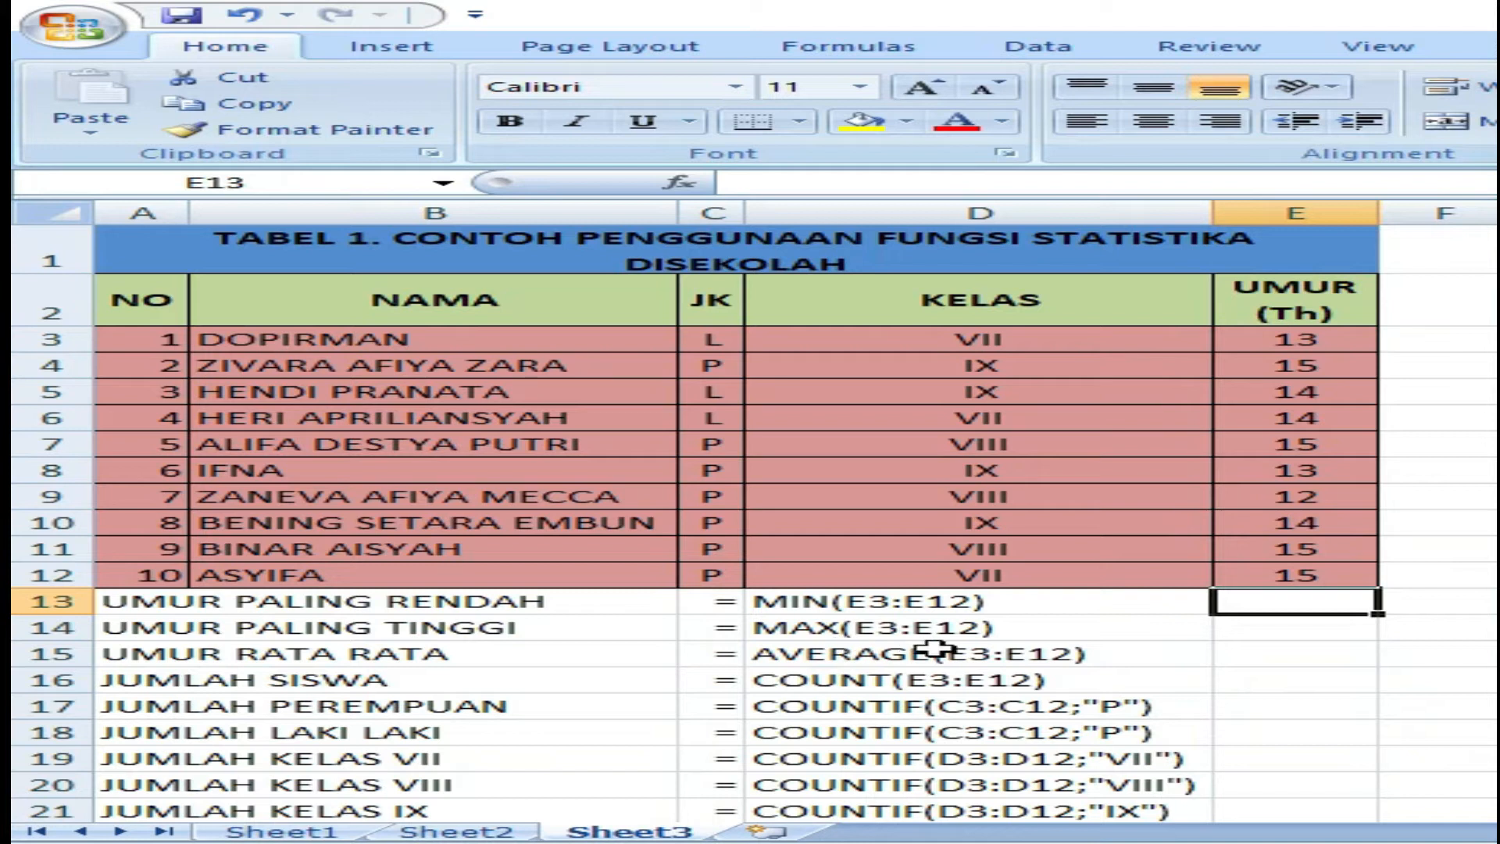
text(=)
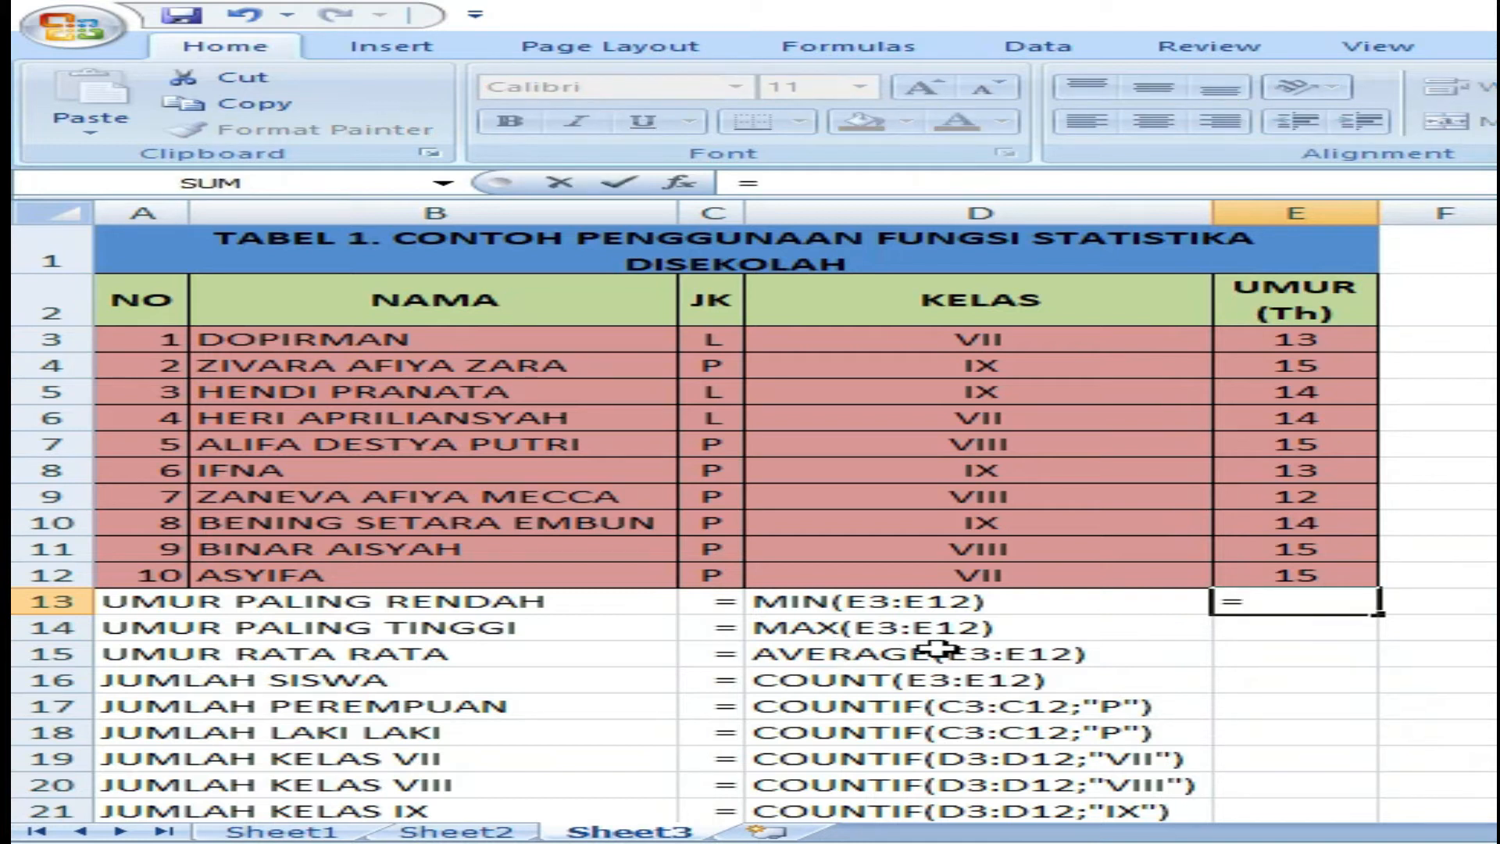
text(mi)
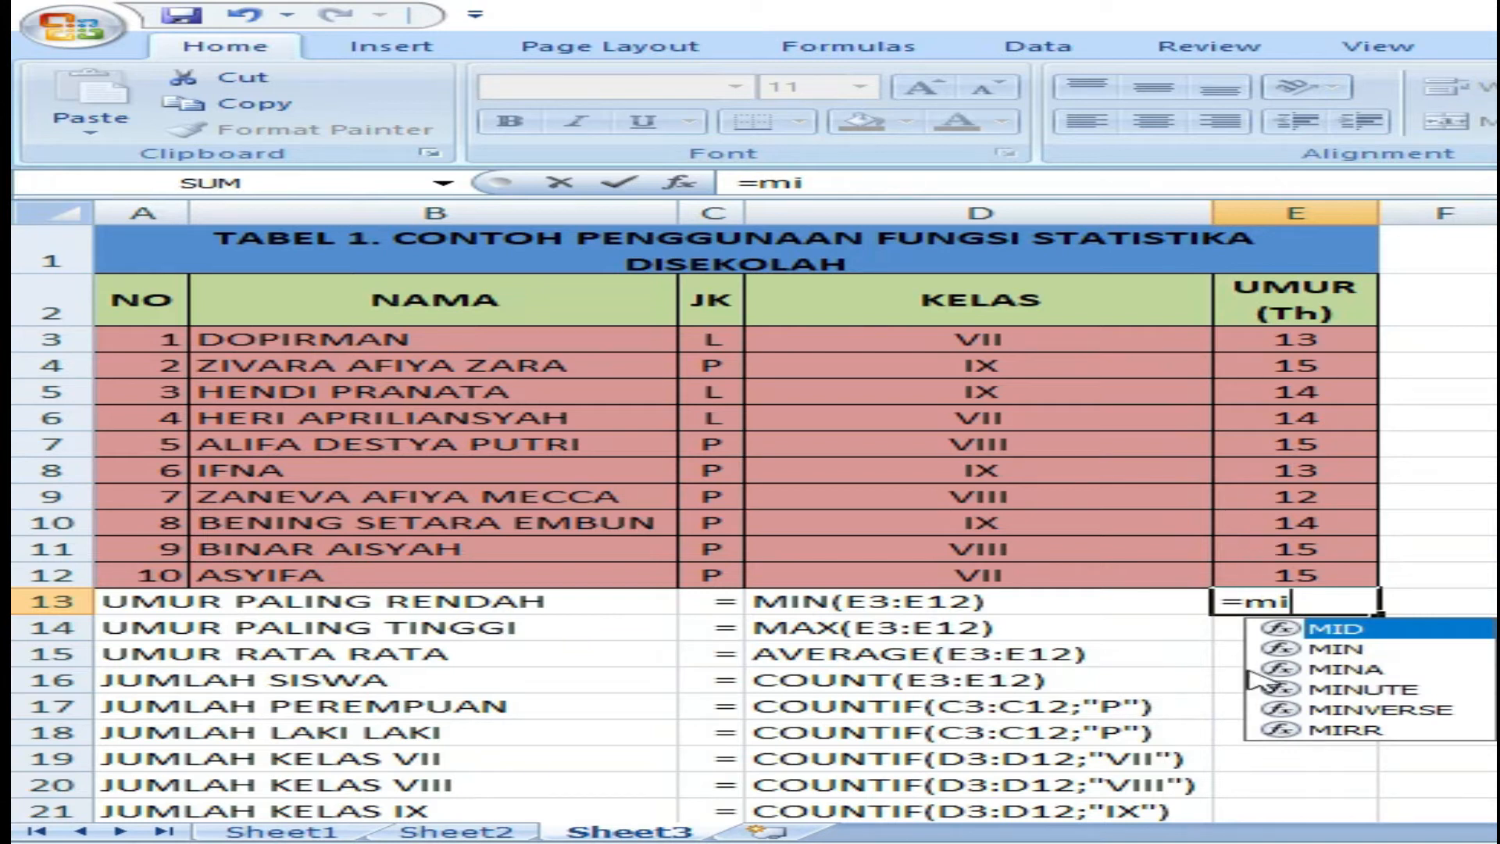
double_click(1348, 651)
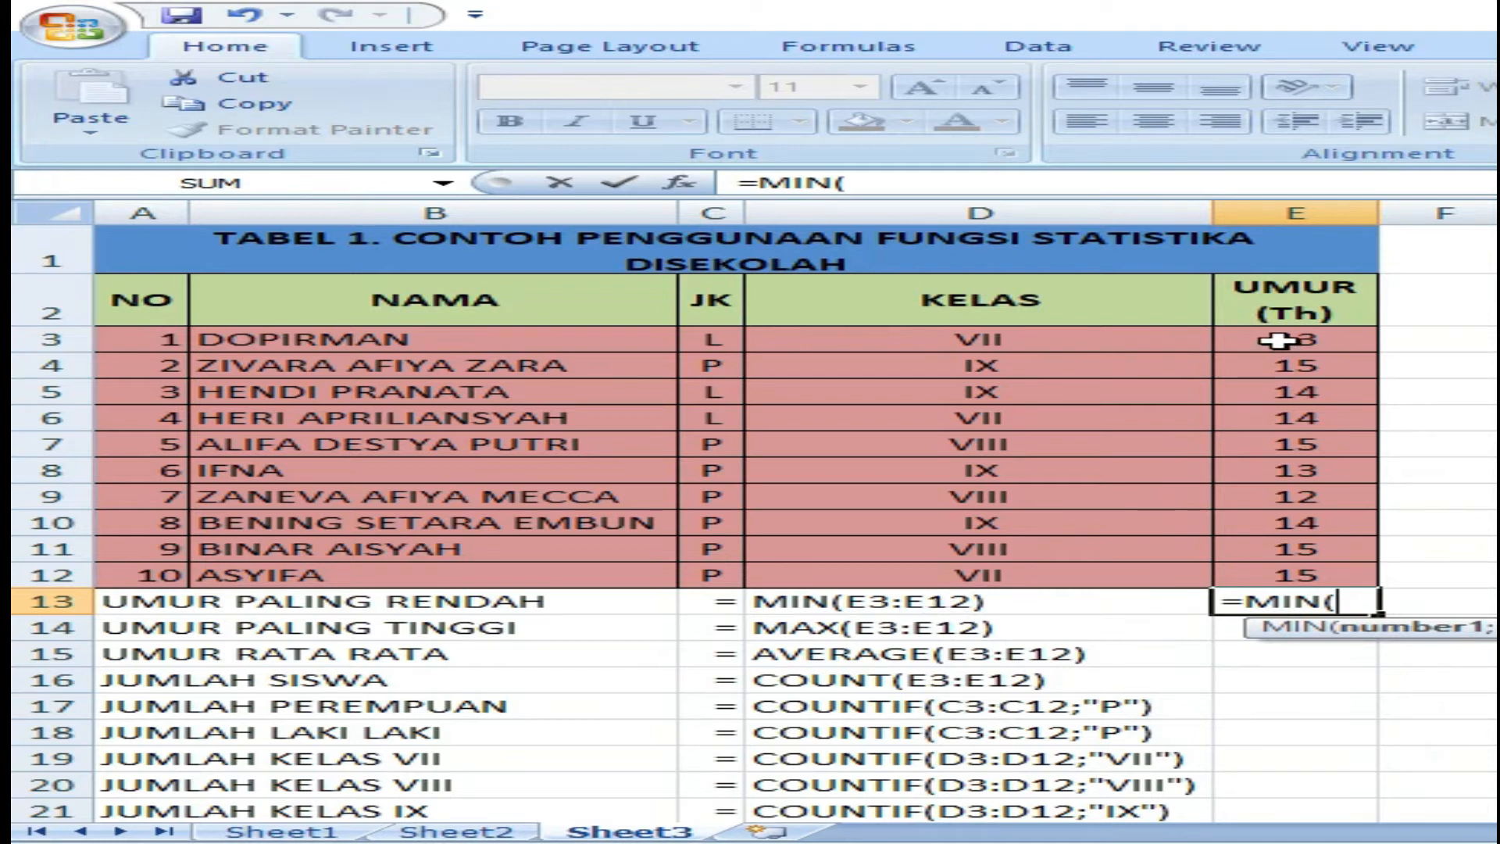
drag(1277, 341, 1275, 582)
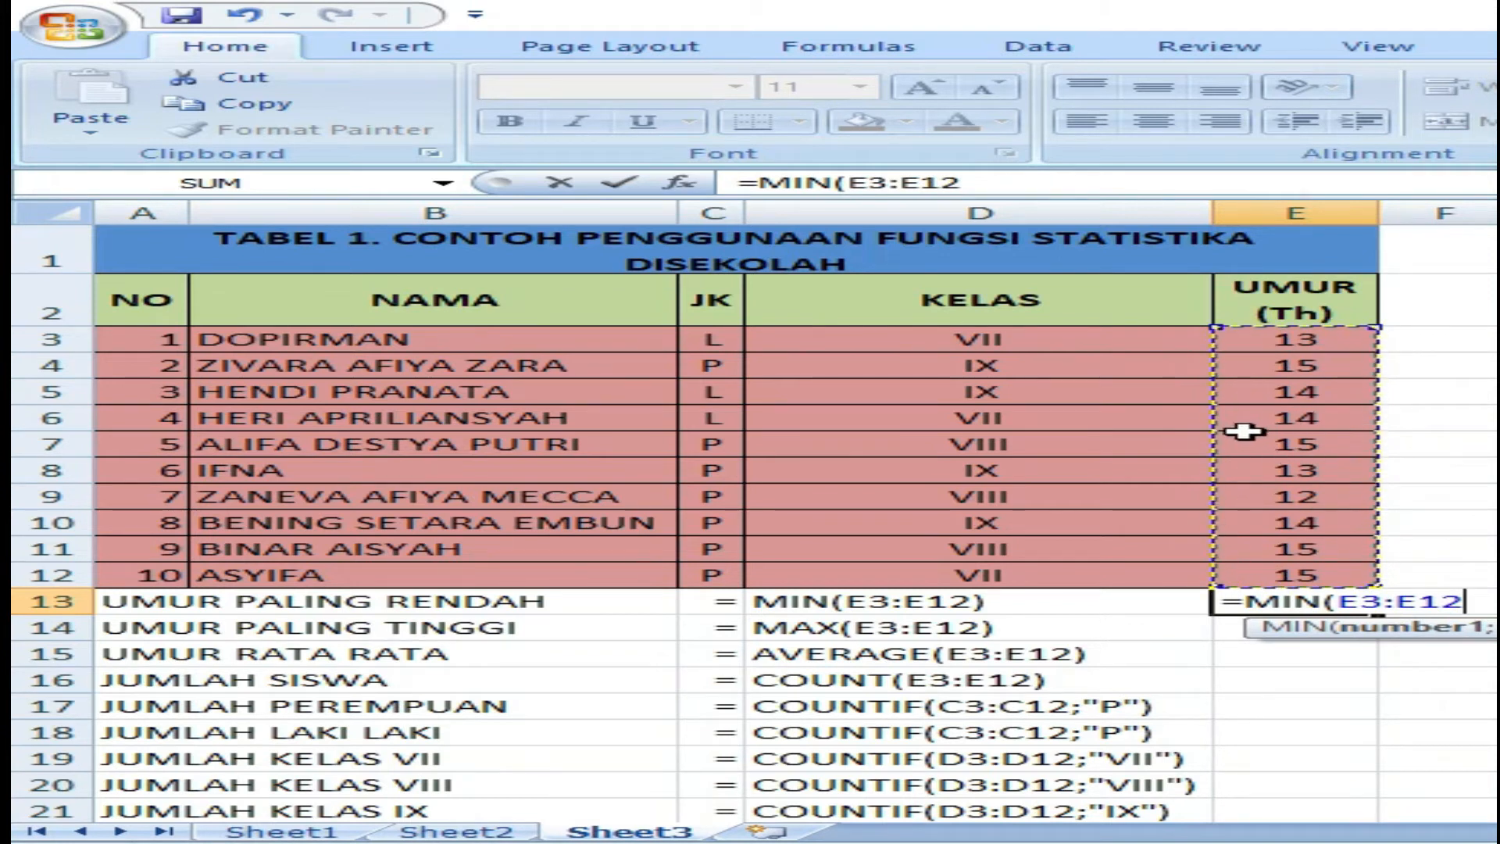
text())
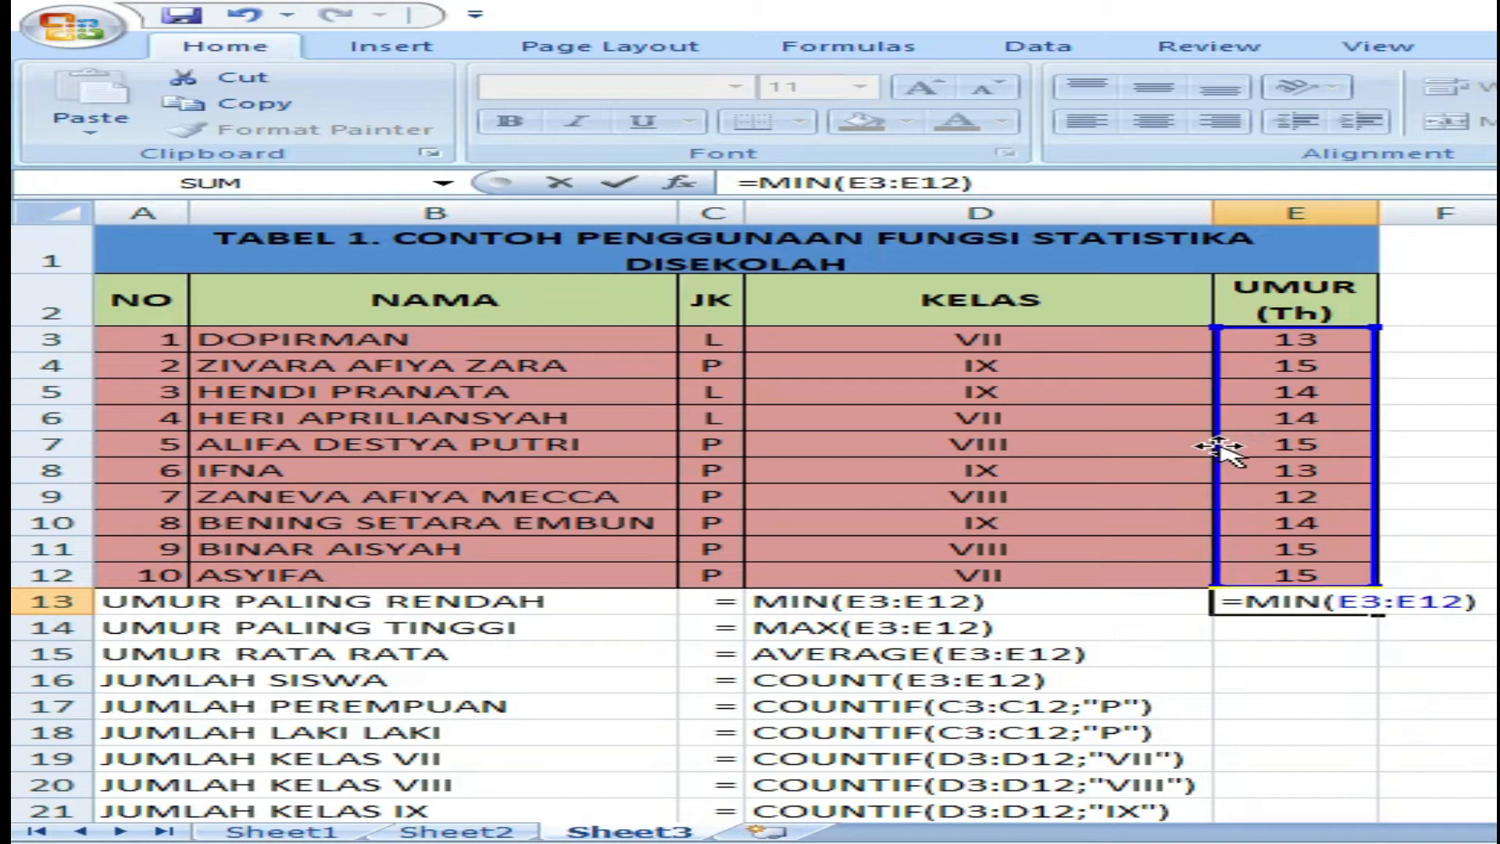
key(Return)
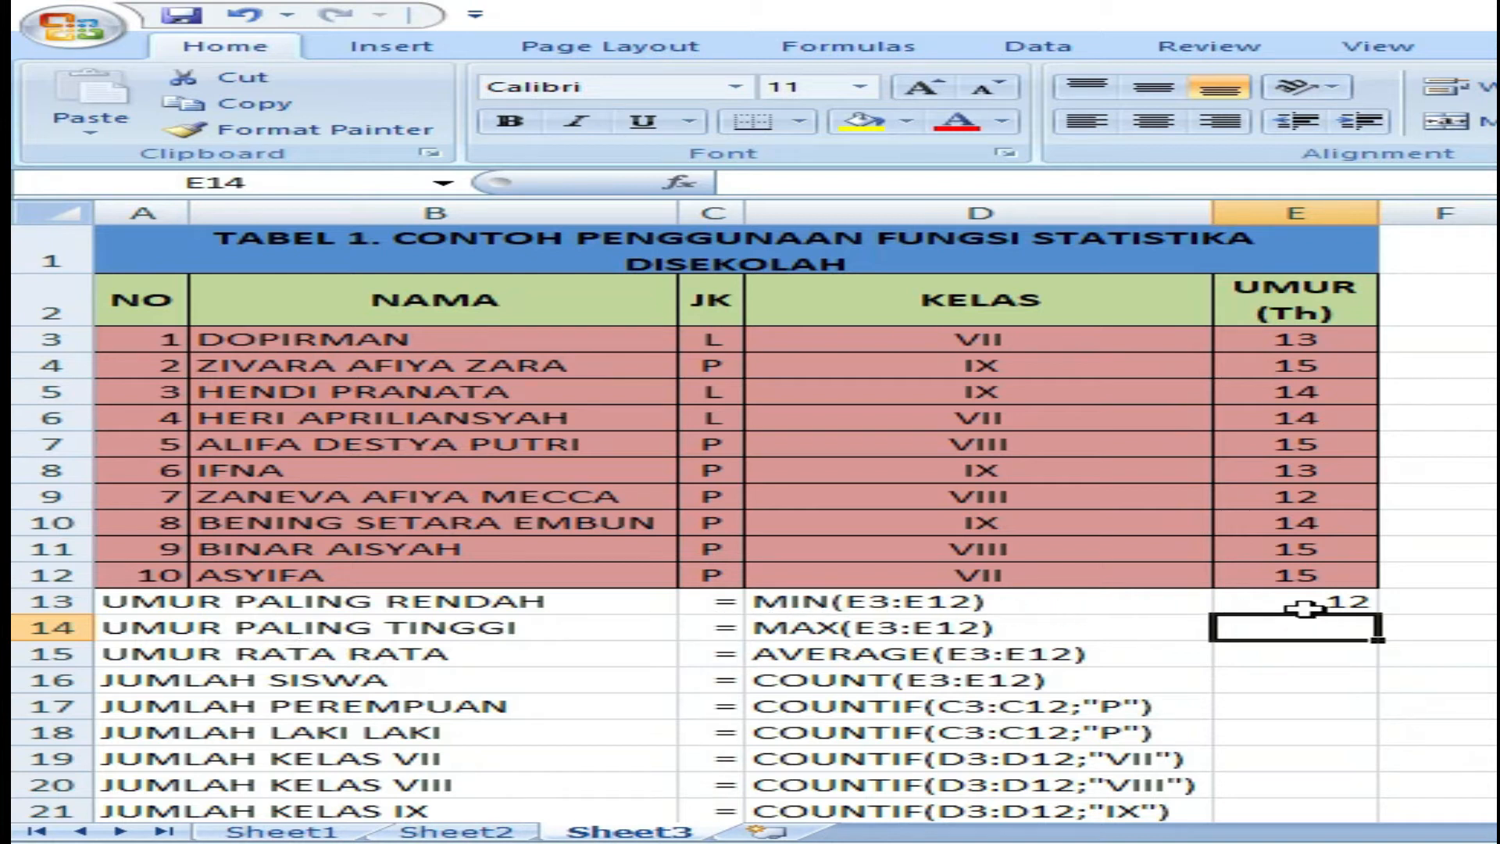
click(1275, 493)
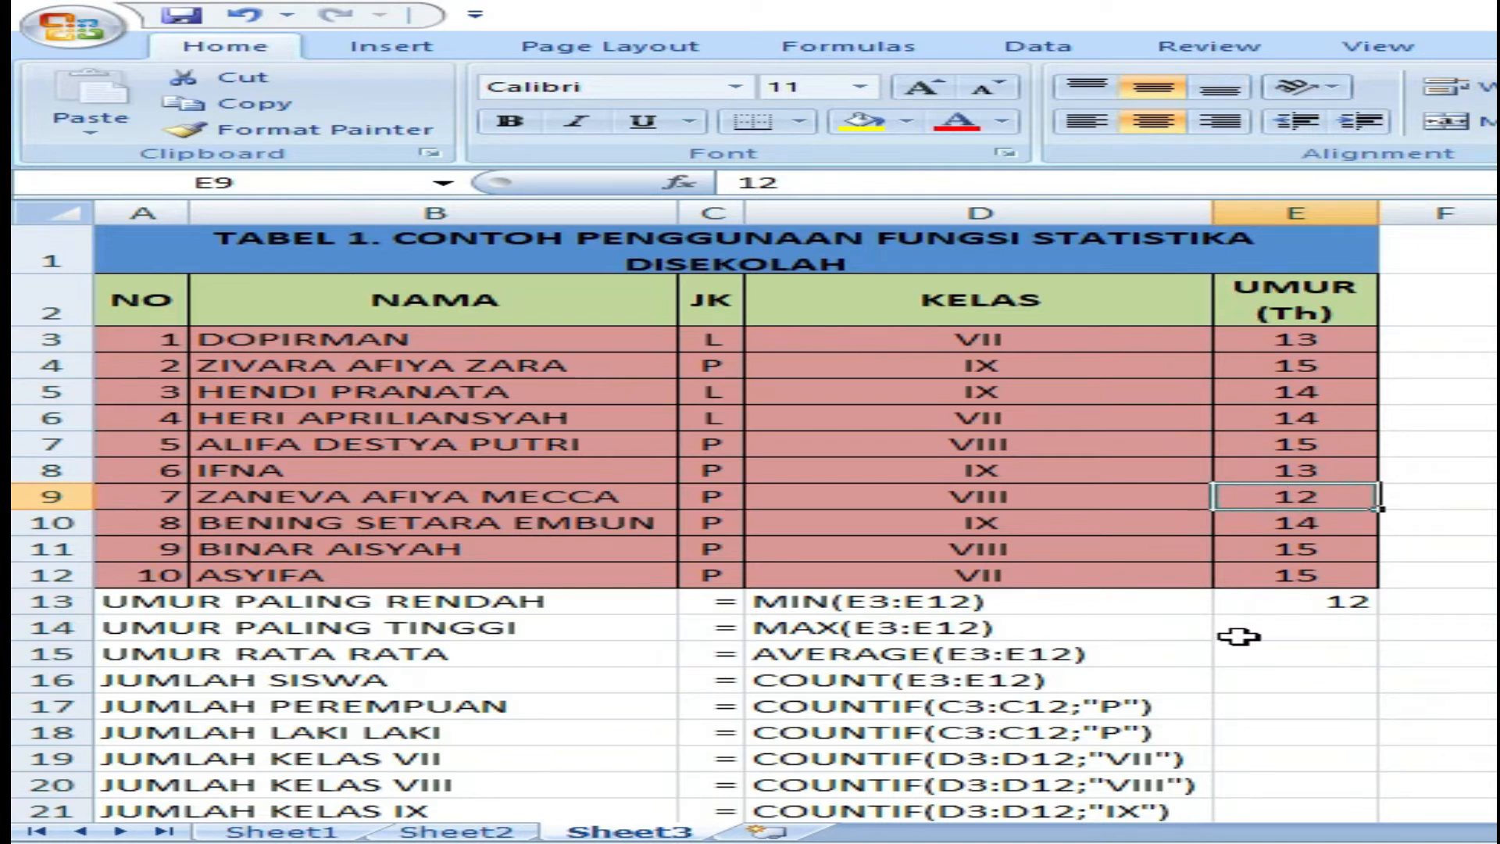
Step: Calculate the highest age (UMUR PALING TINGGI) in cell E14 with the formula =MAX(E3:E12)
click(1242, 633)
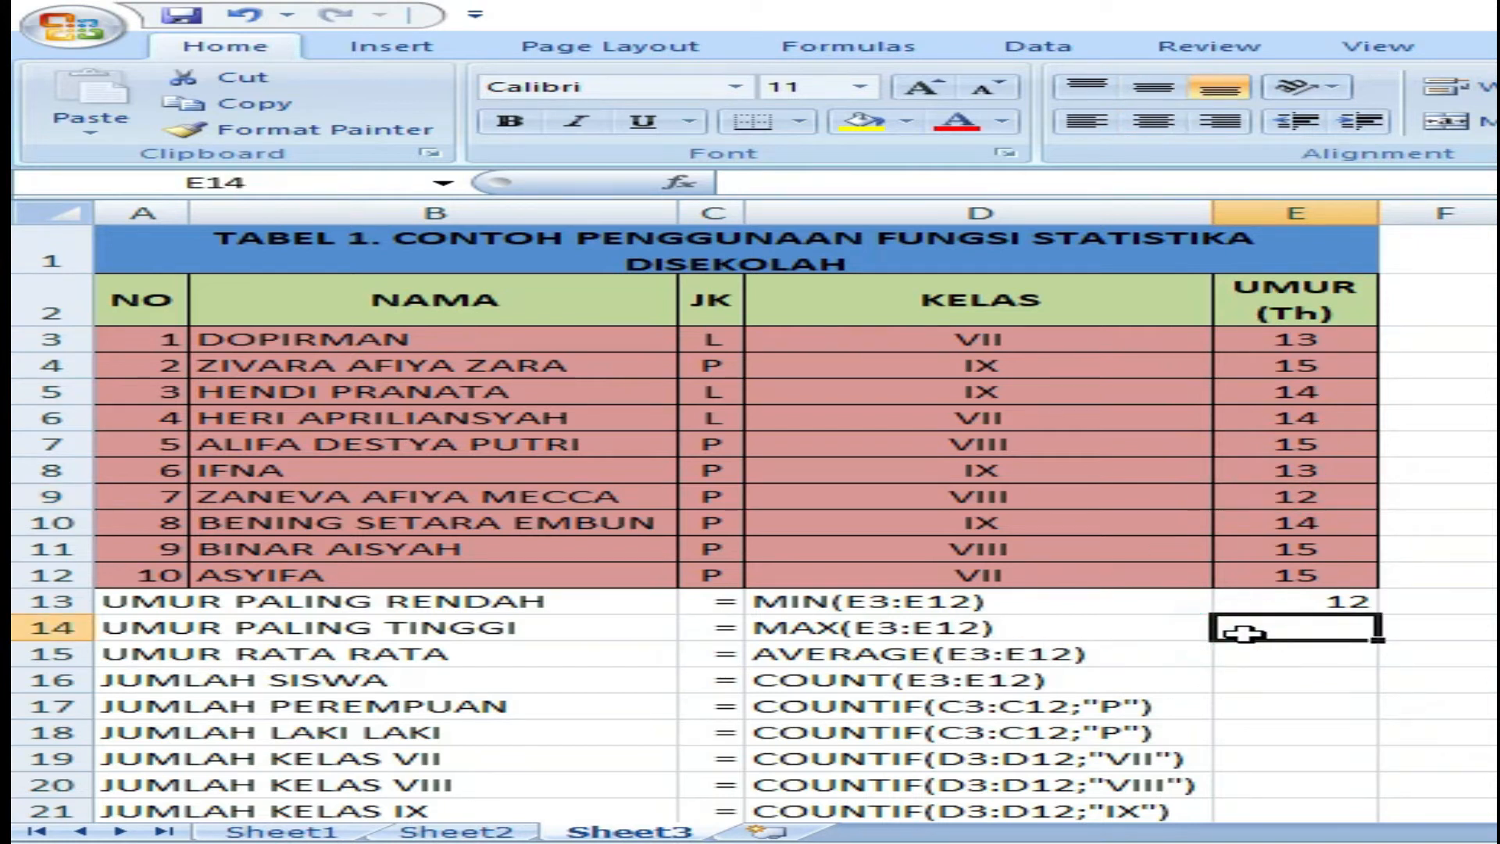
text(=)
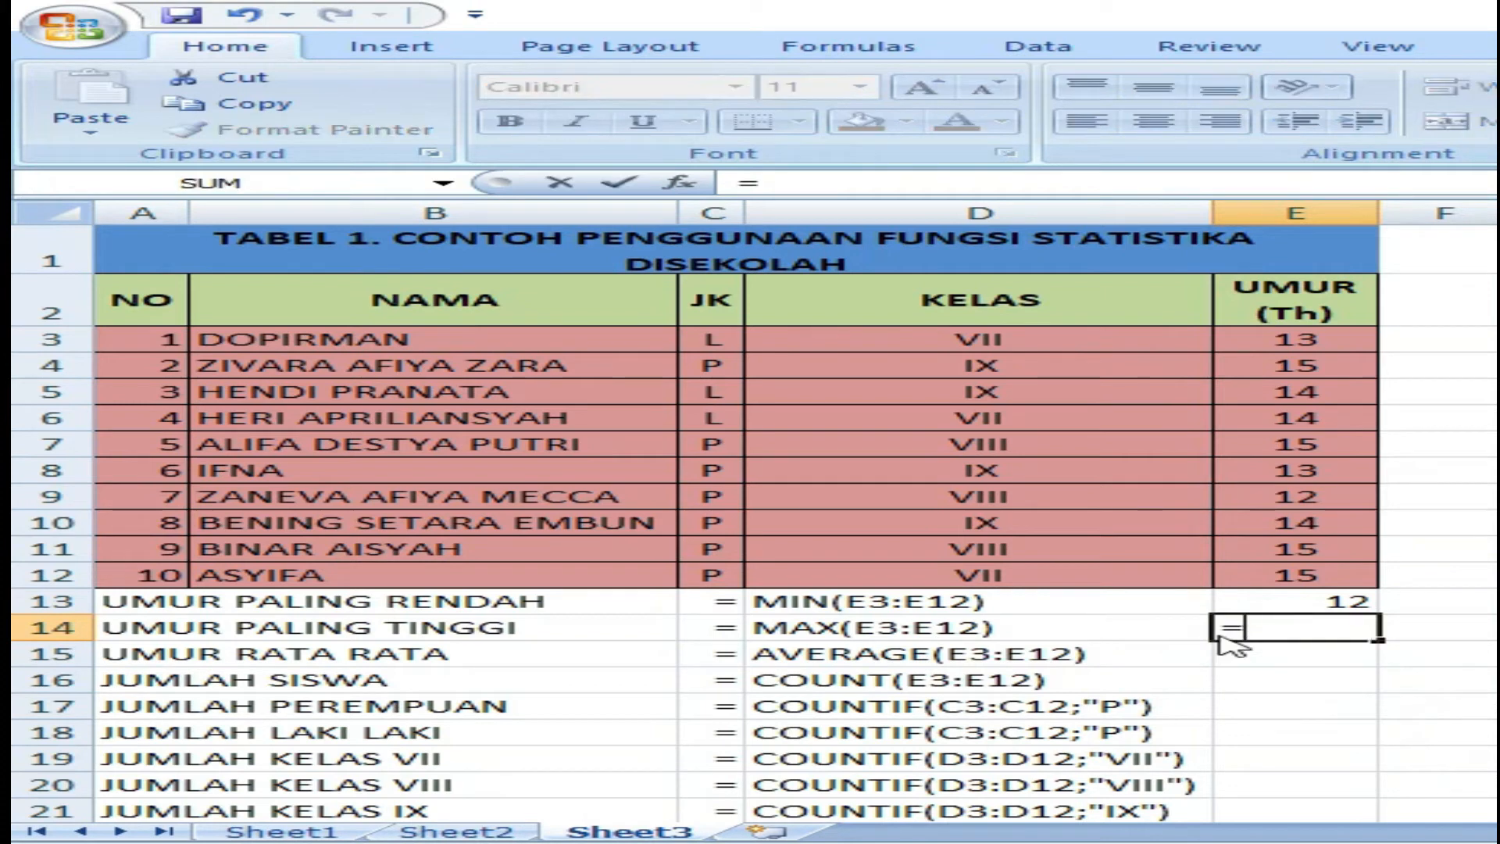
text(max)
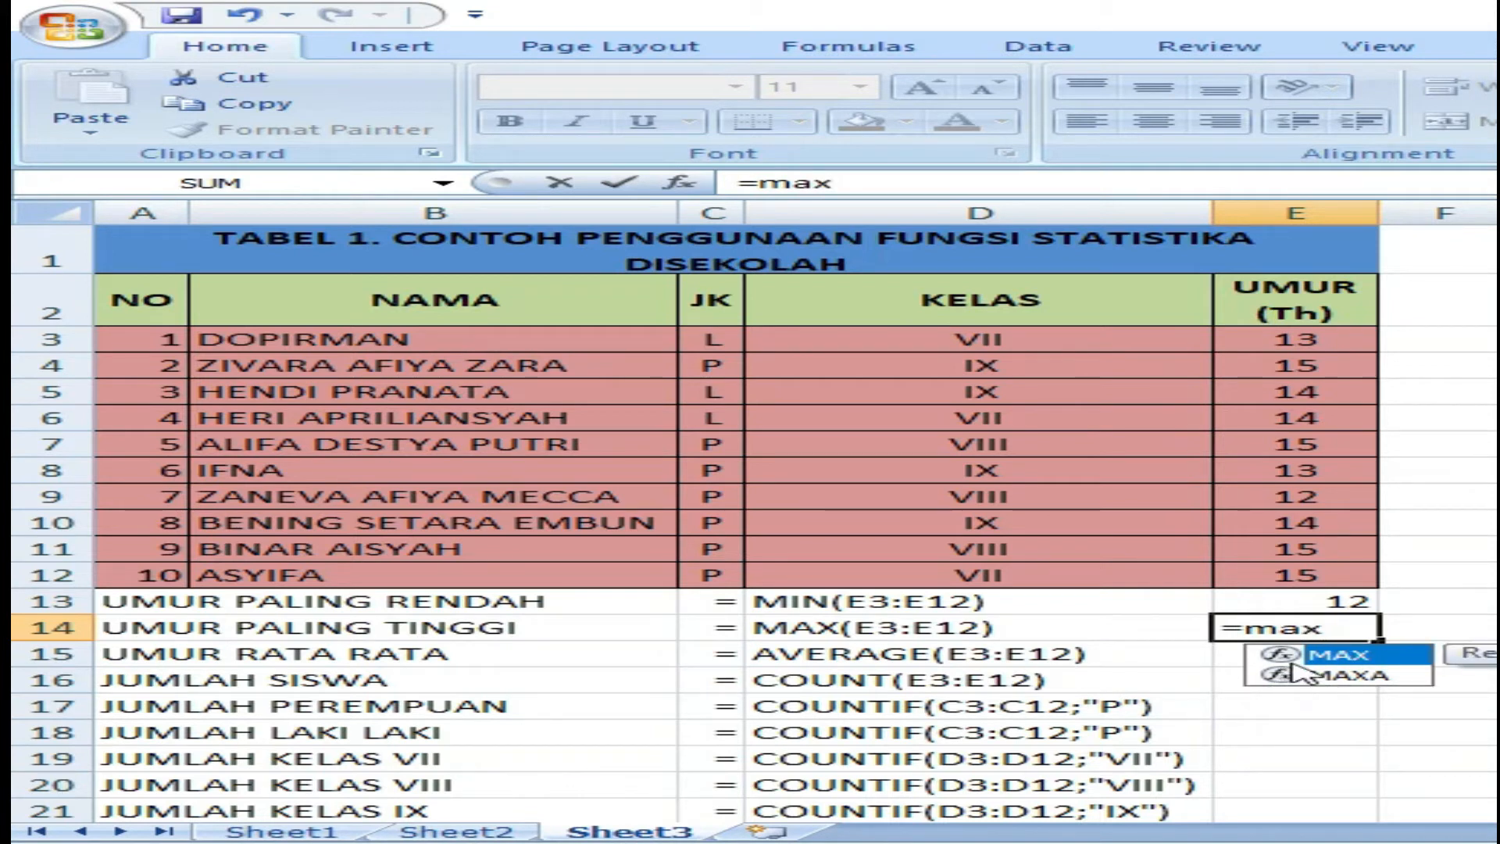
double_click(1328, 655)
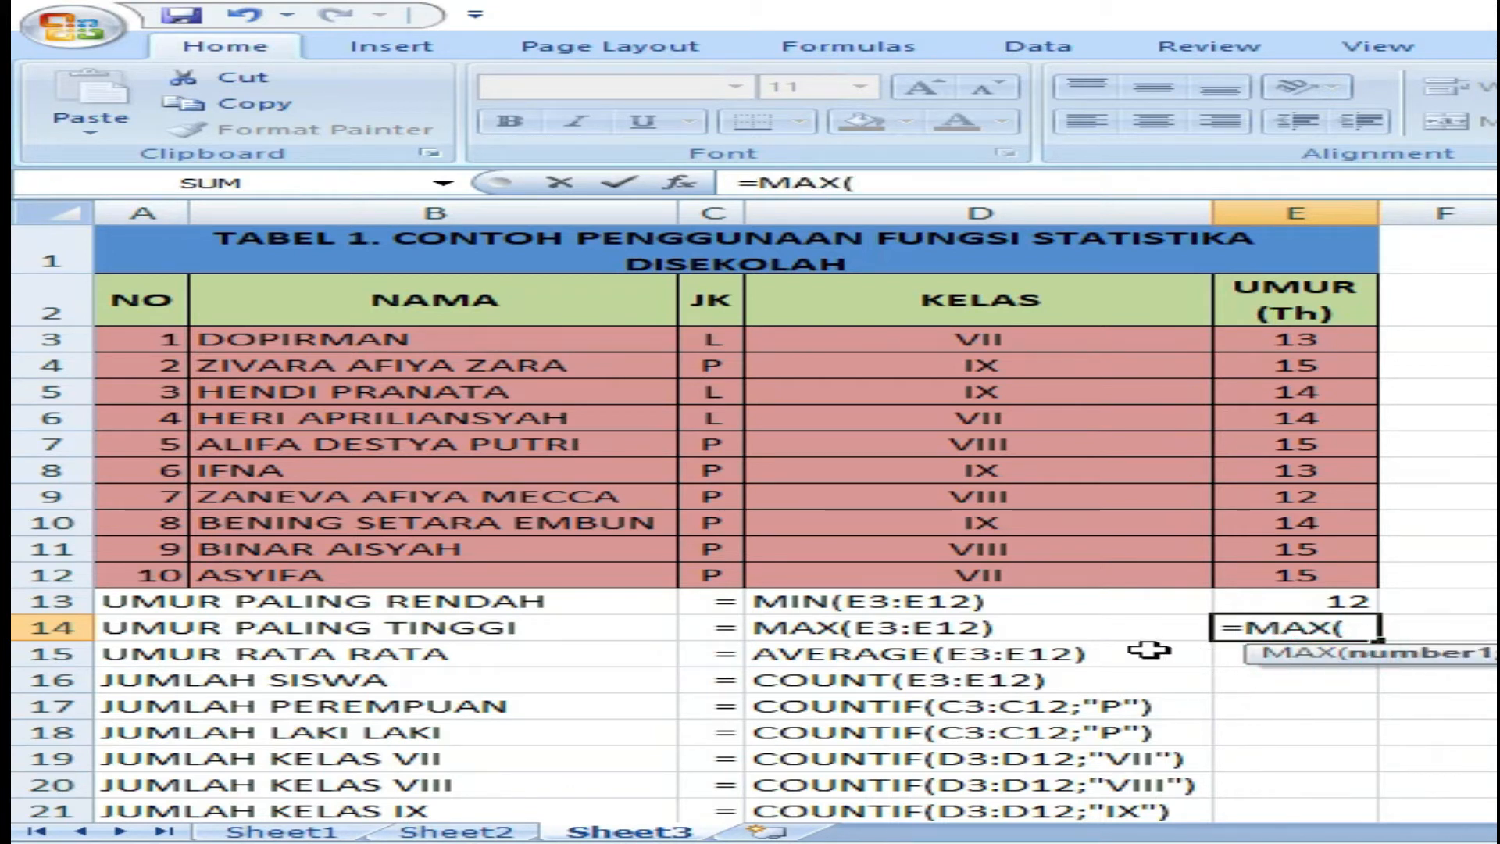
drag(1322, 339, 1352, 573)
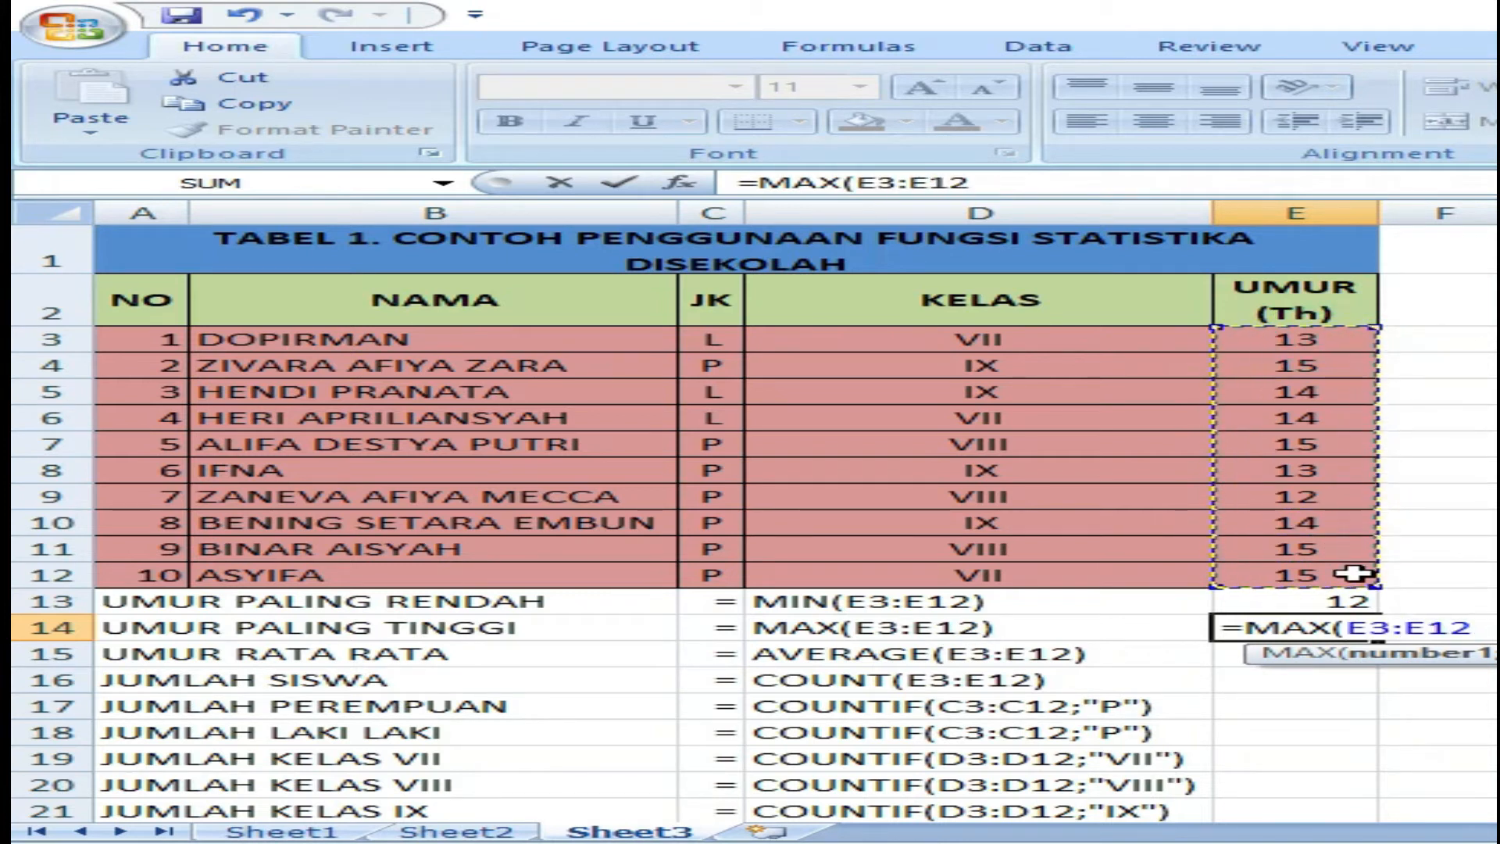
text())
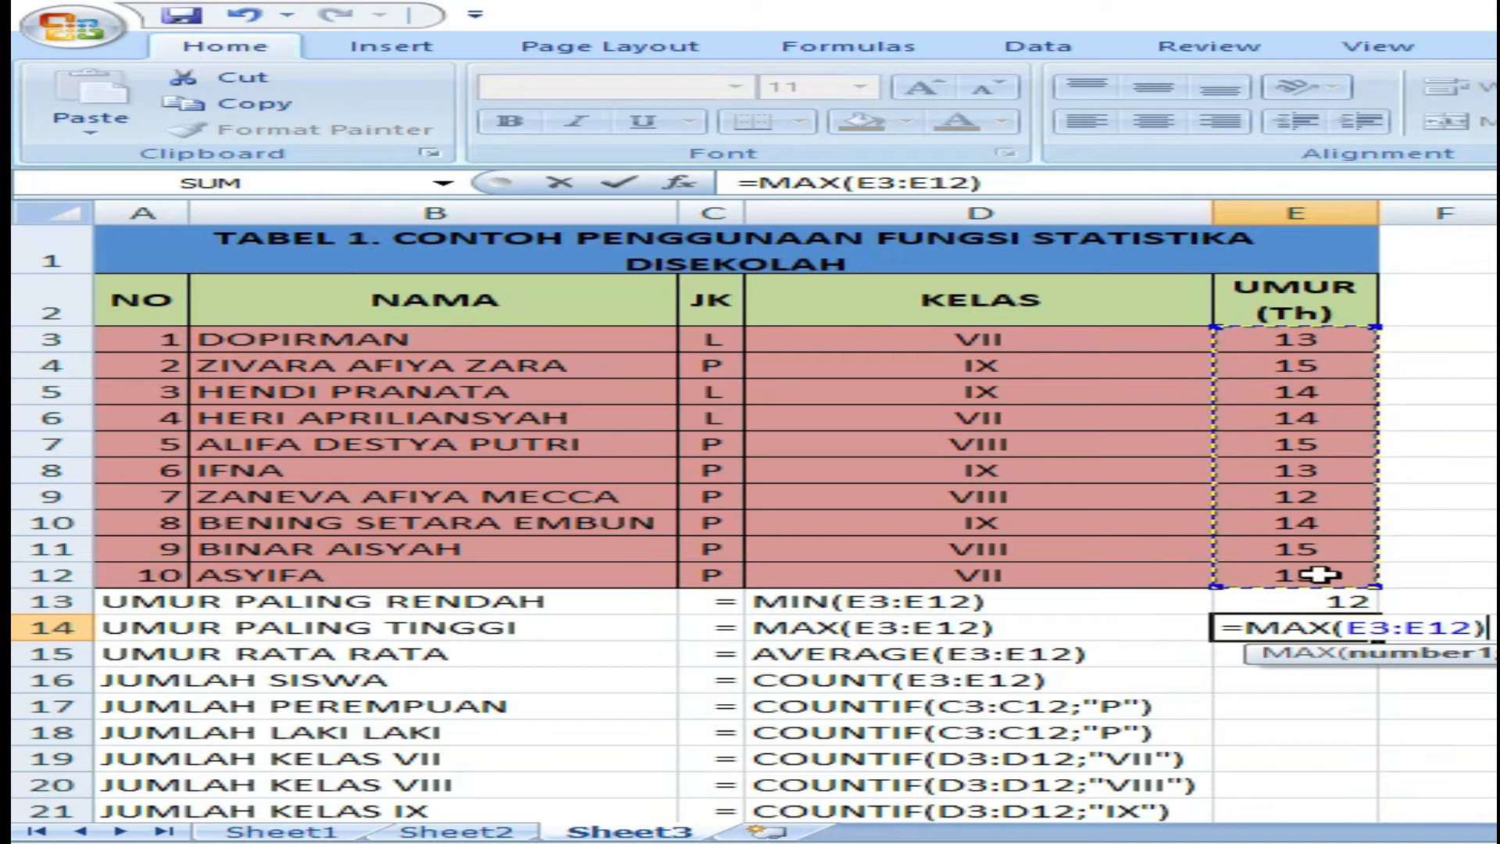
key(Return)
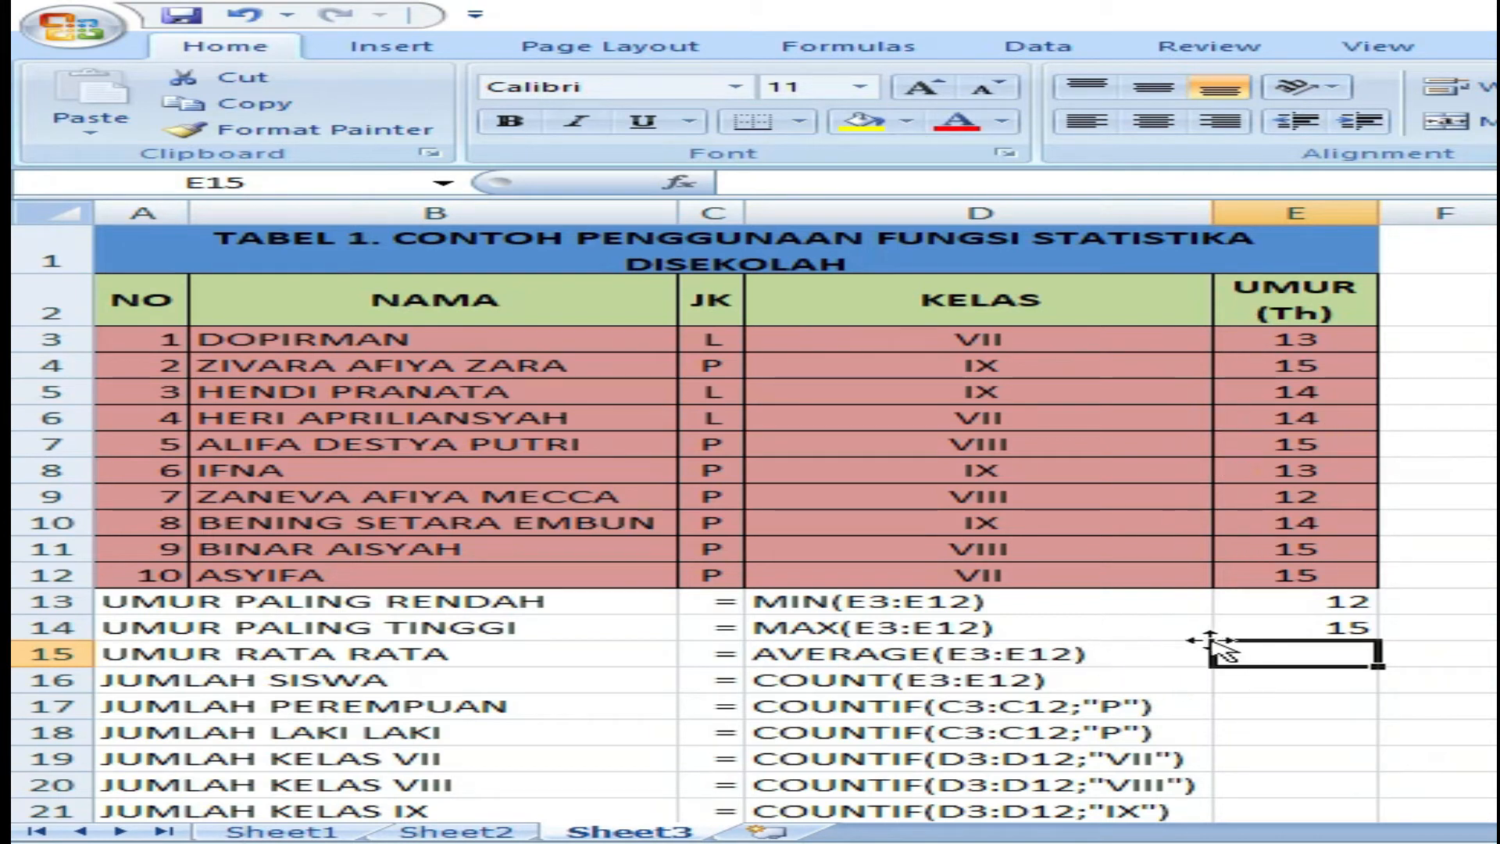
Step: Calculate the average age (UMUR RATA RATA) in cell E15 with the formula =AVERAGE(E3:E12)
text(=)
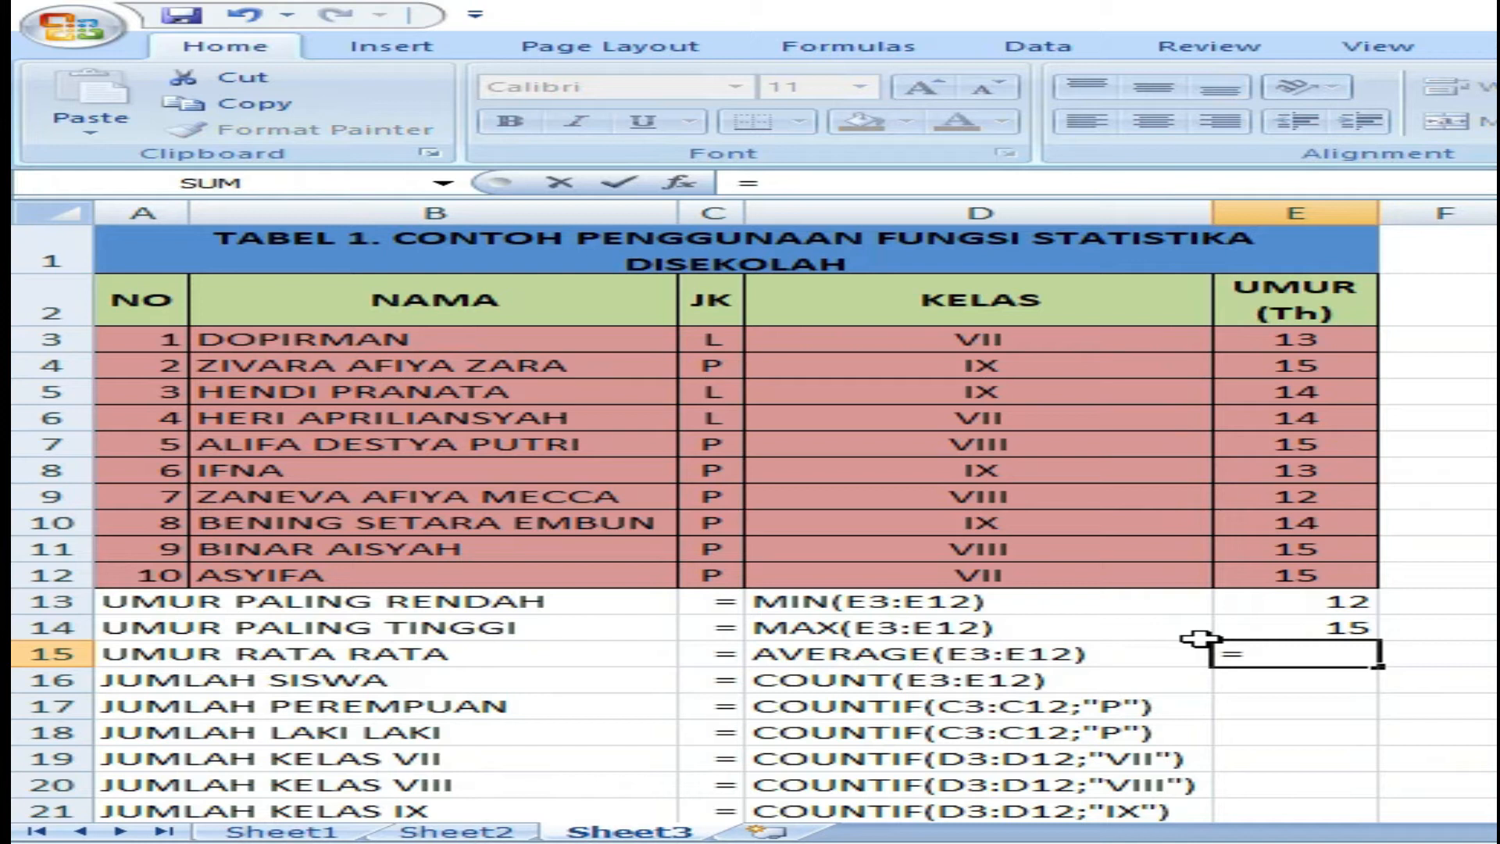
text(ave)
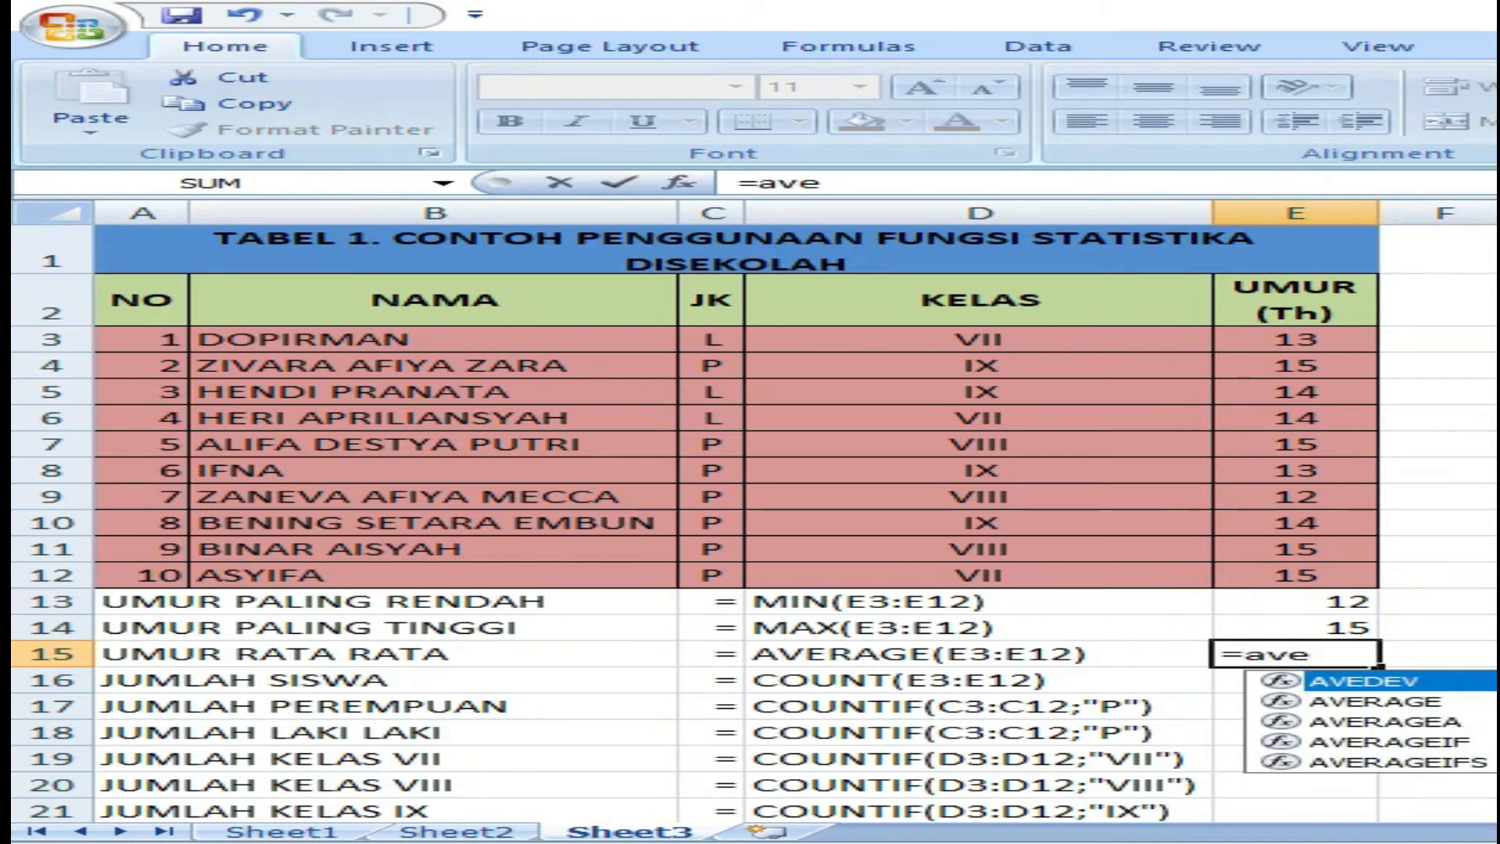
double_click(1376, 702)
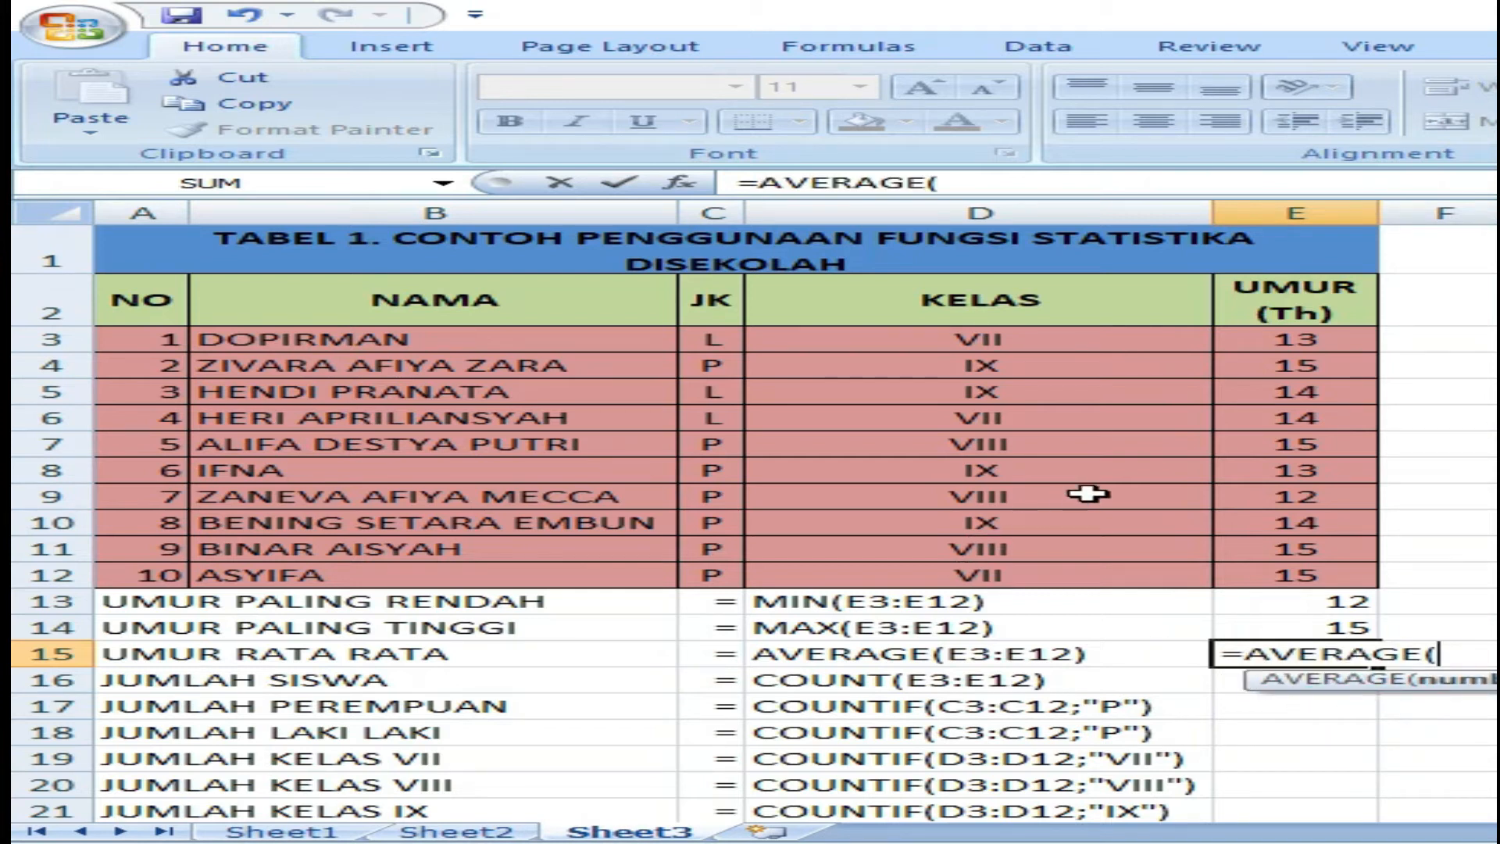
drag(1290, 340, 1256, 574)
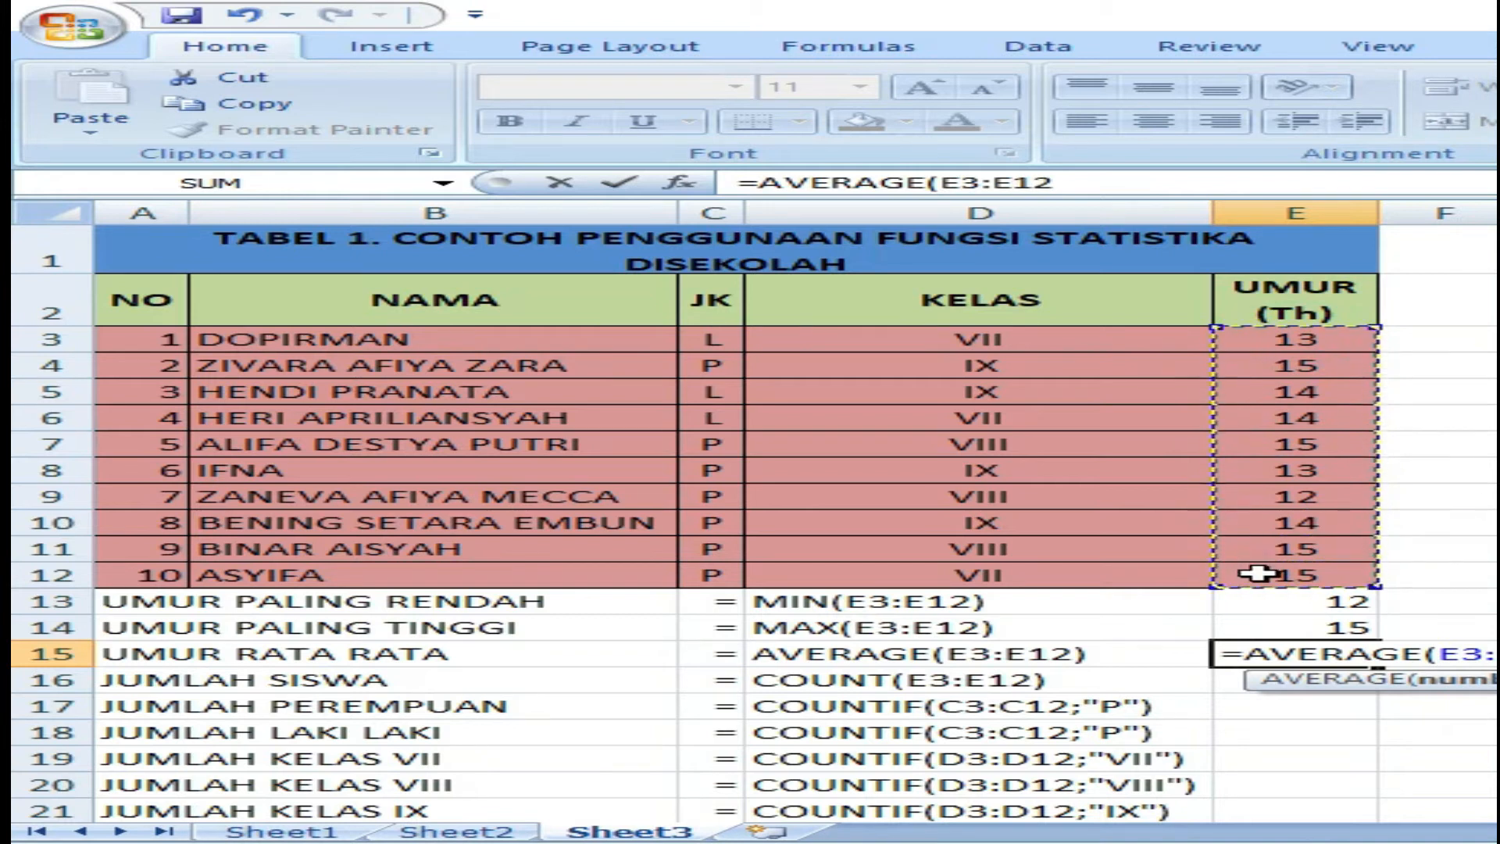
text())
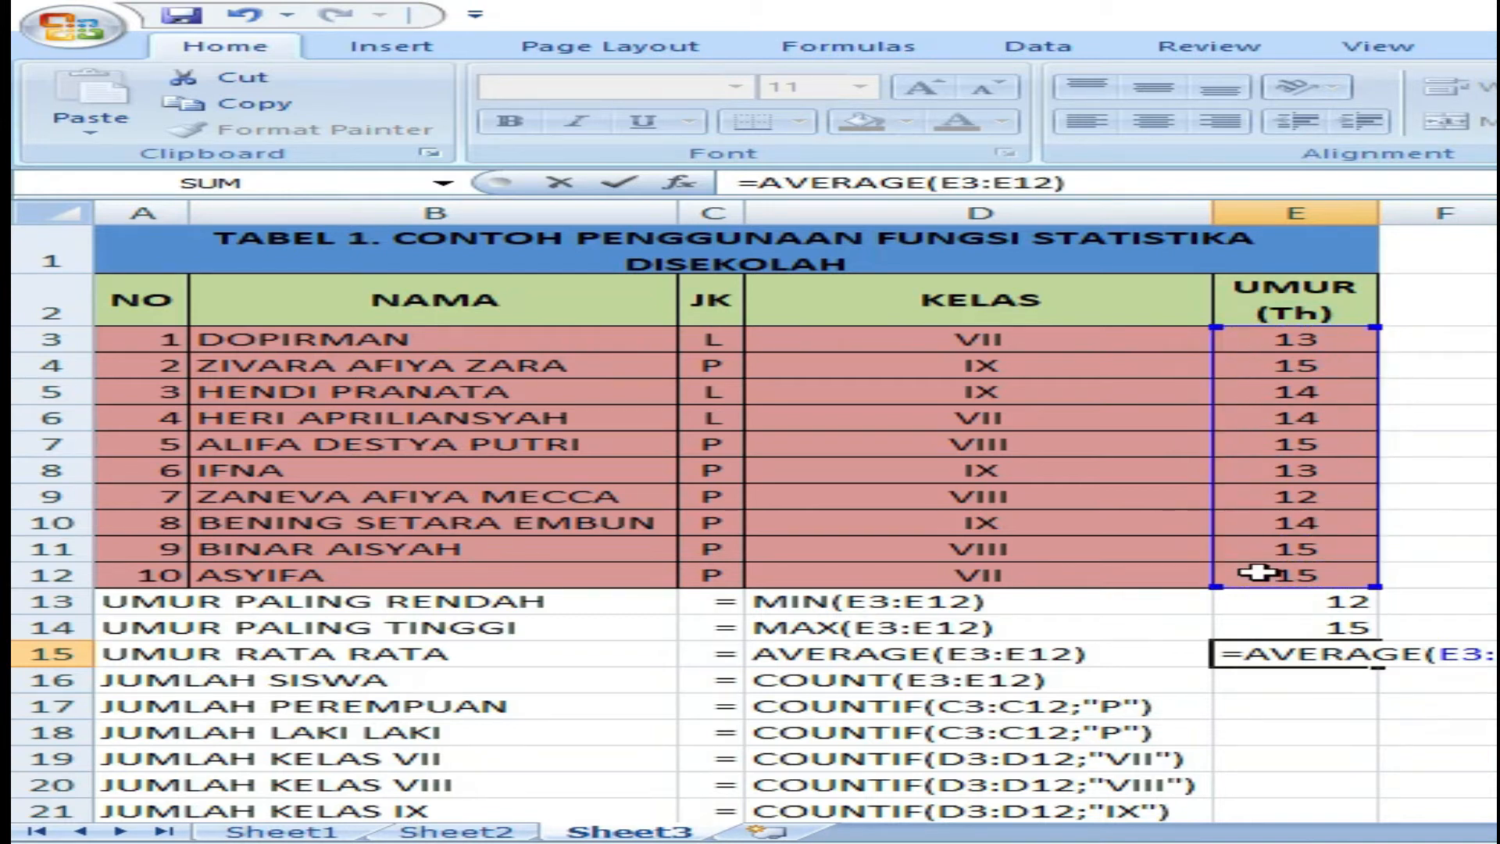
key(Return)
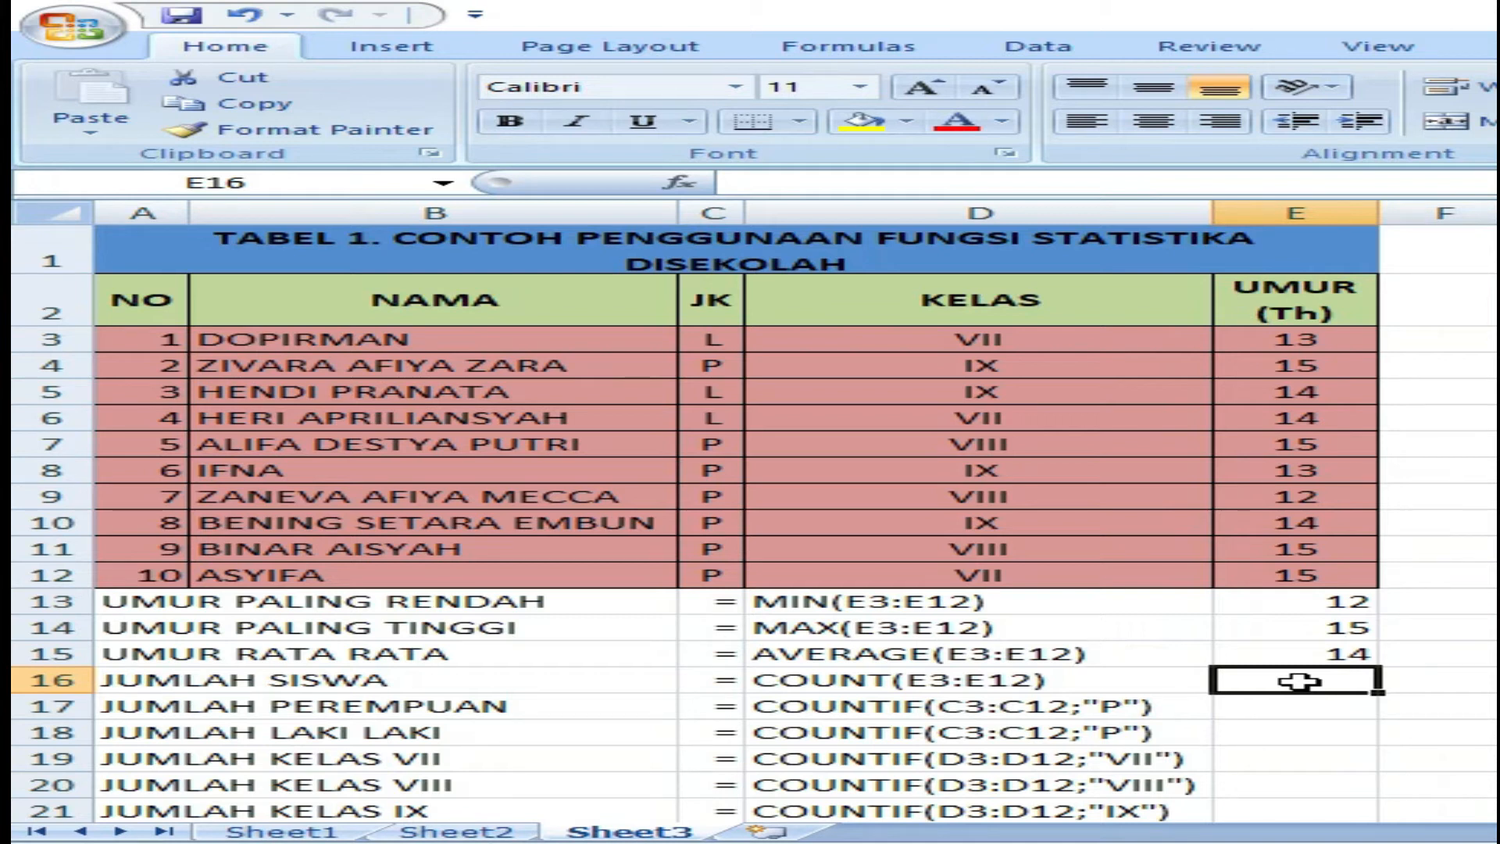
Step: Count the students (JUMLAH SISWA) in cell E16 with the COUNT function over the ages in E3:E12
text(=)
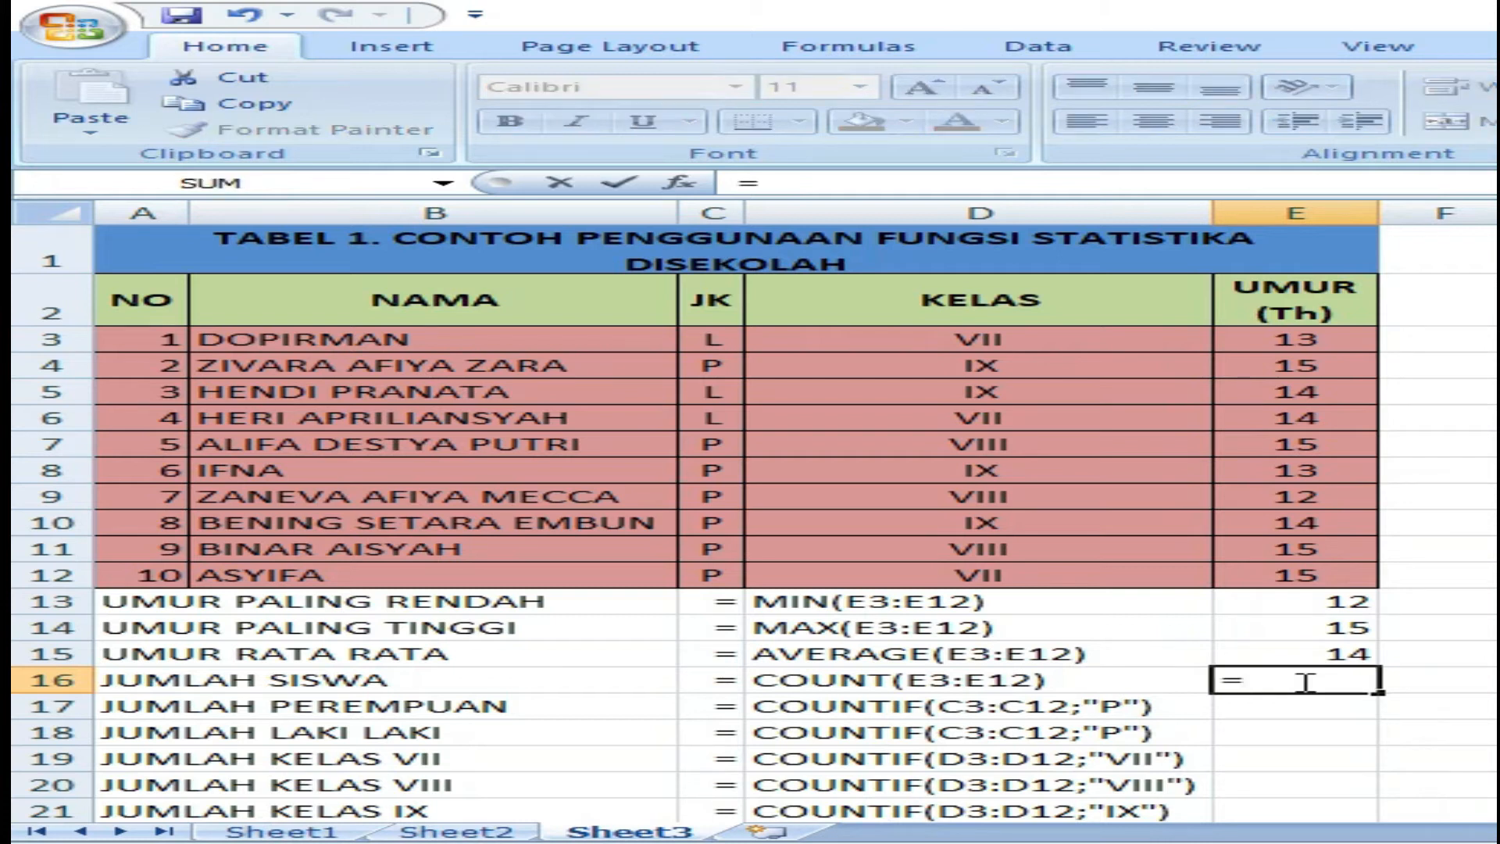
text(coun)
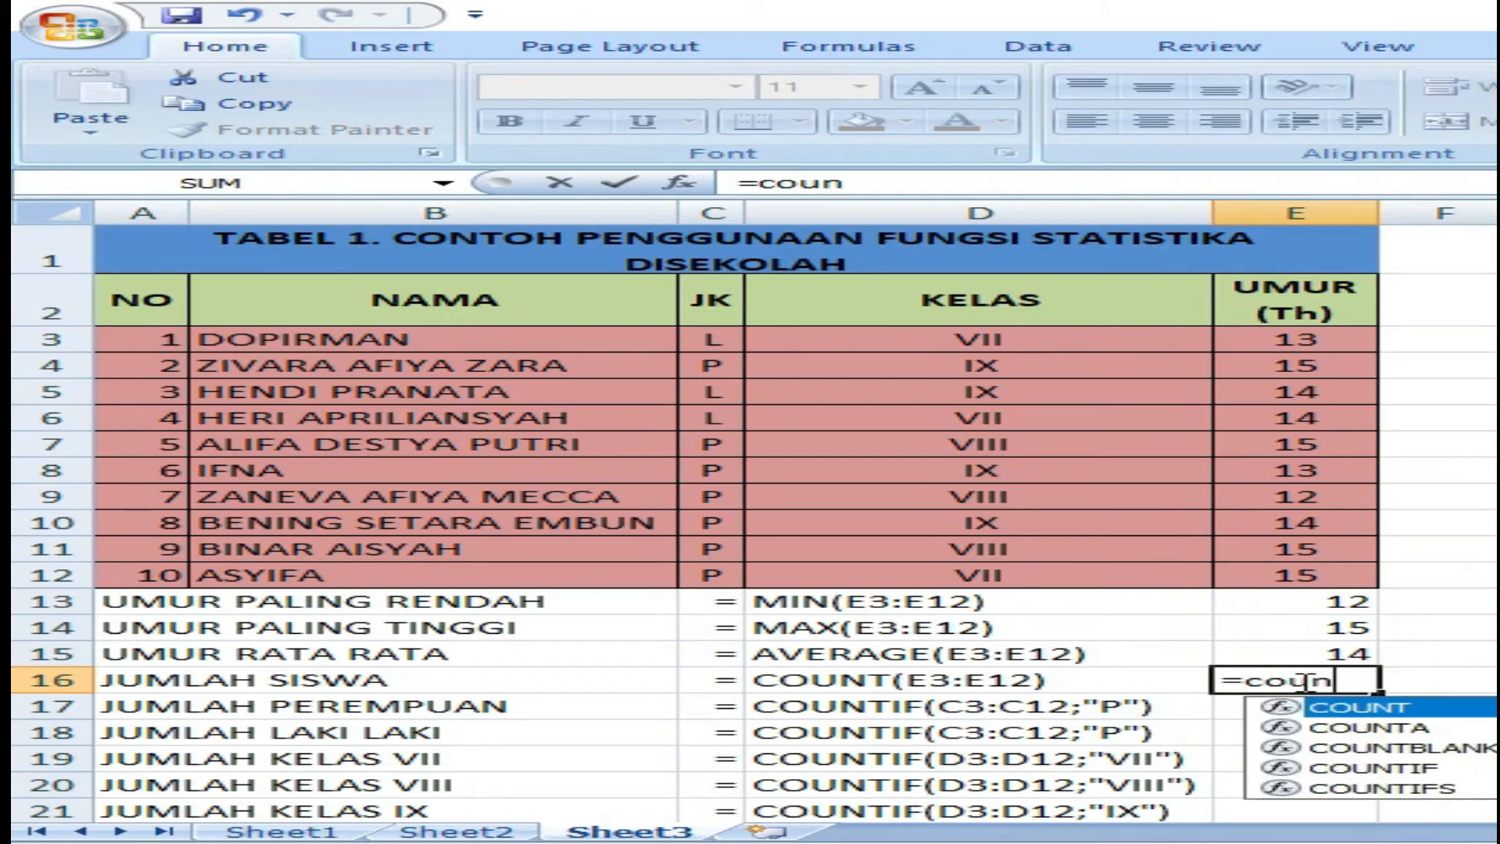
double_click(1343, 708)
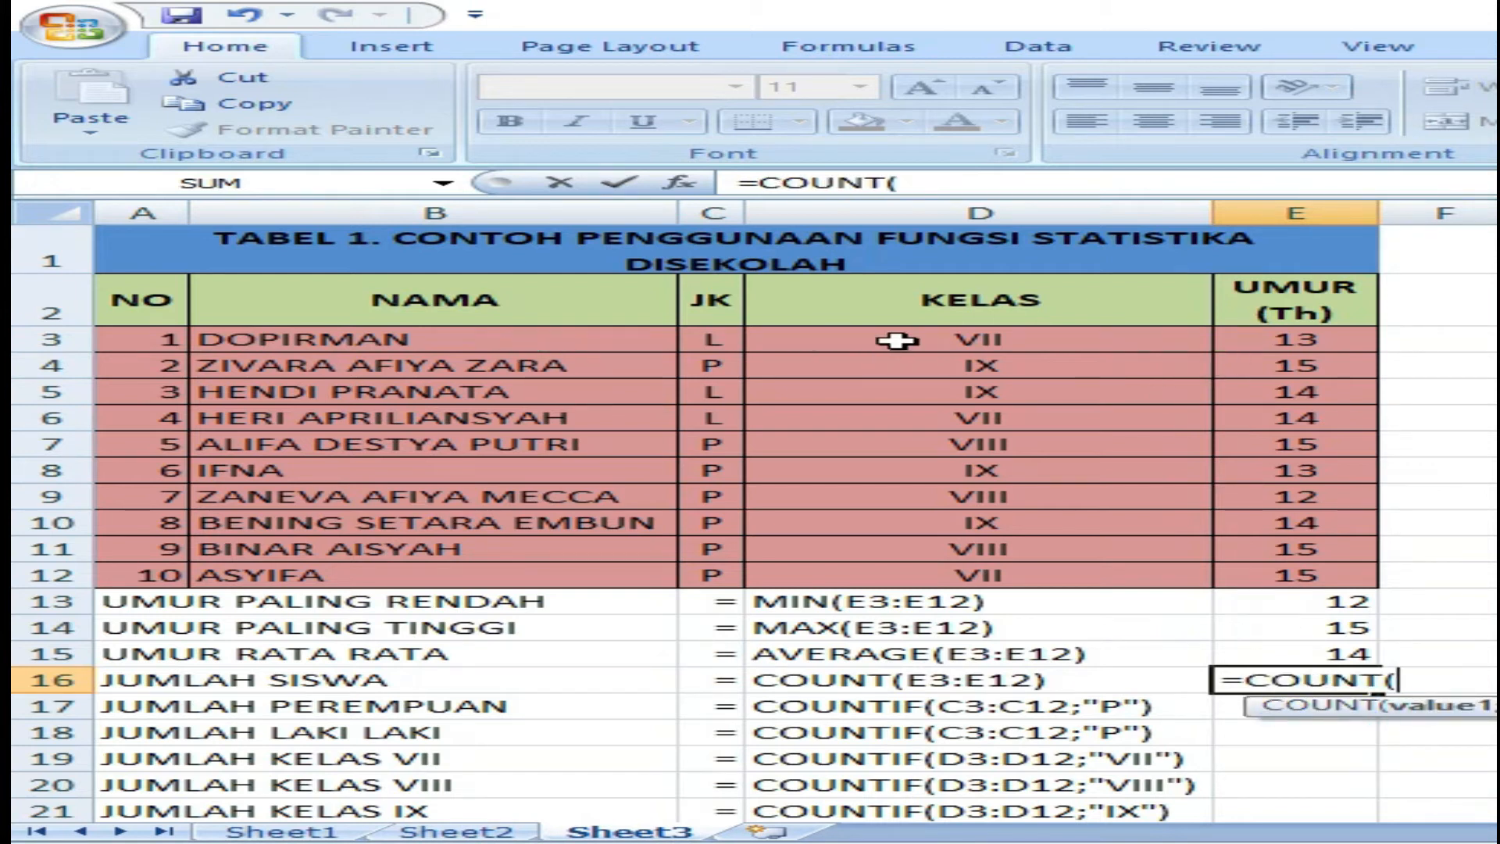
drag(1301, 338, 1301, 578)
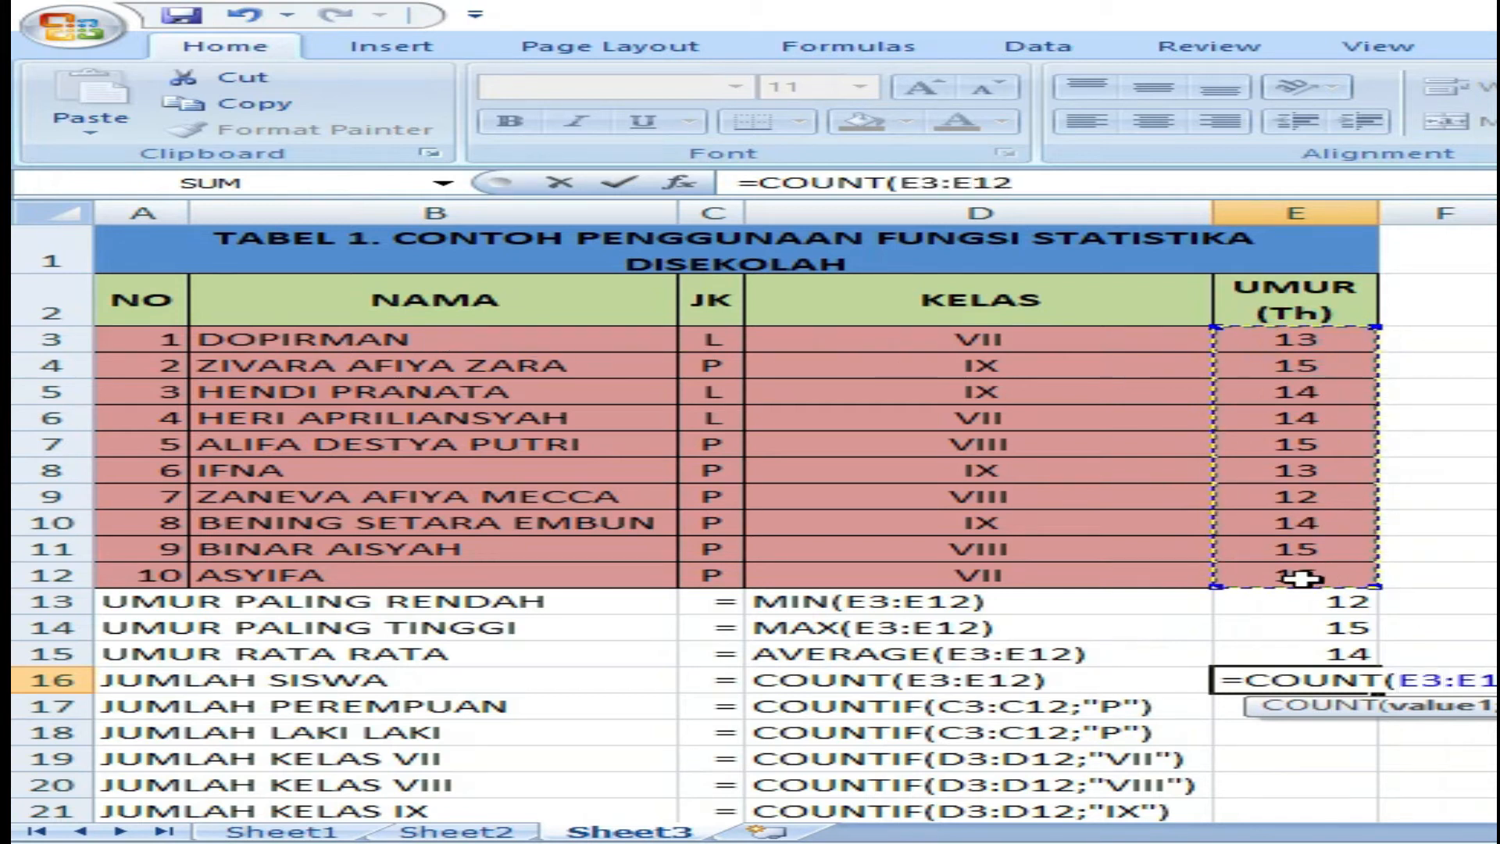
key(Return)
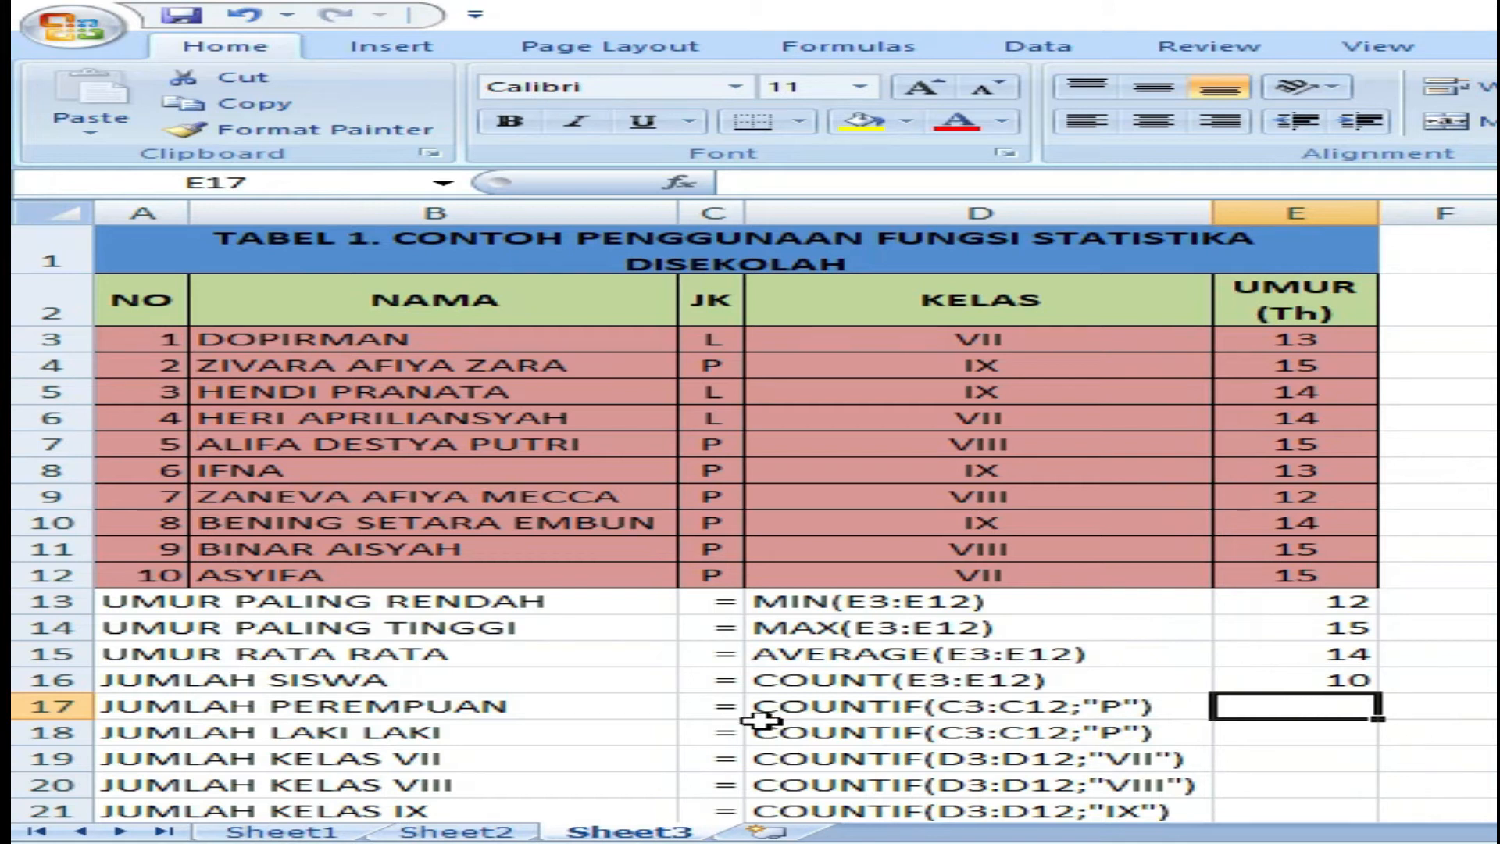
Step: Count the female students (JUMLAH PEREMPUAN) in cell E17 with the formula =COUNTIF(C3:C12;"P")
text(=)
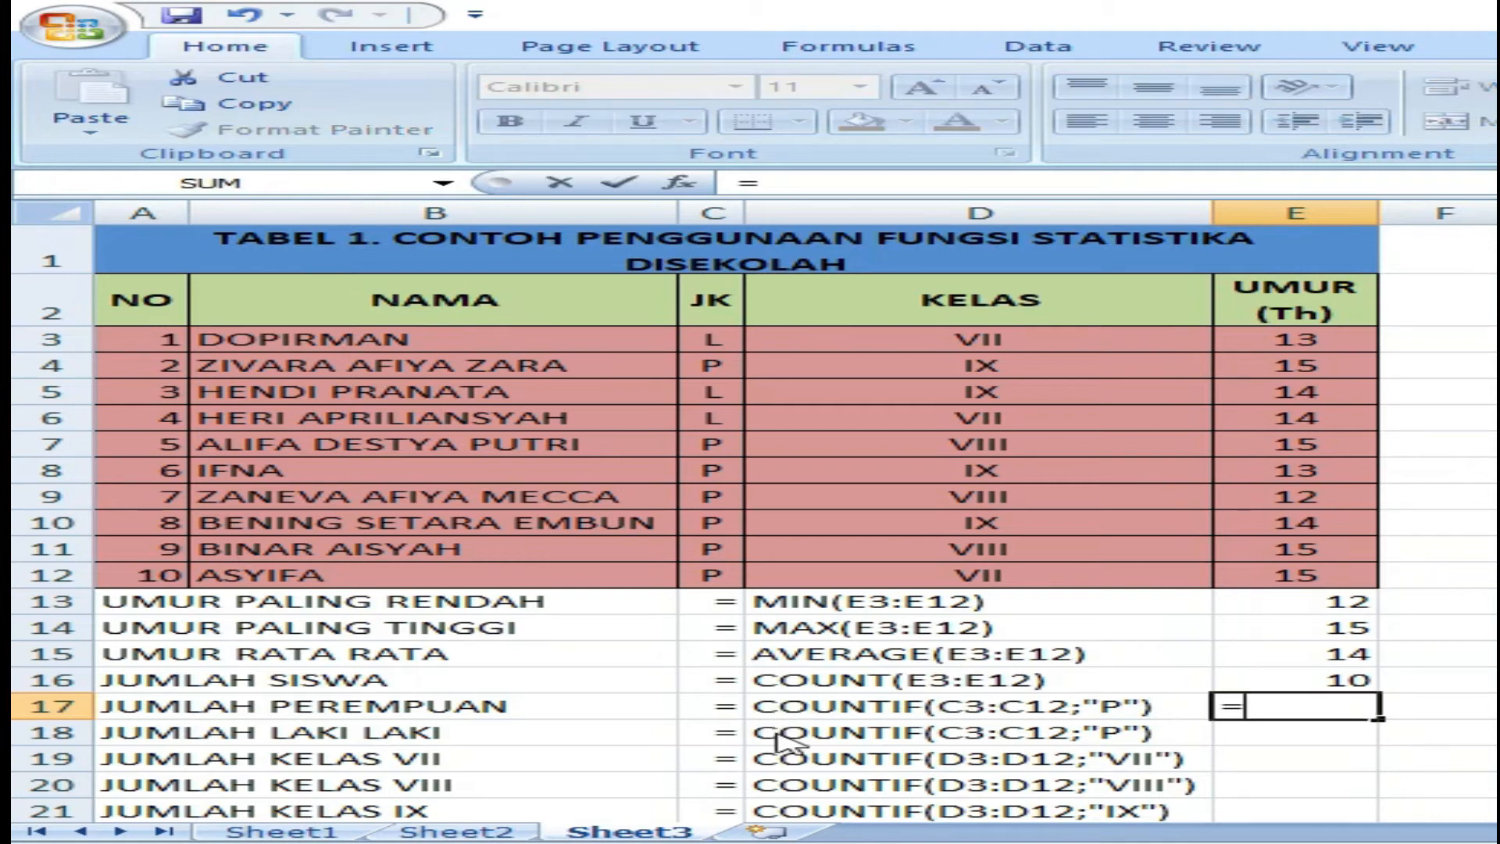
text(cu)
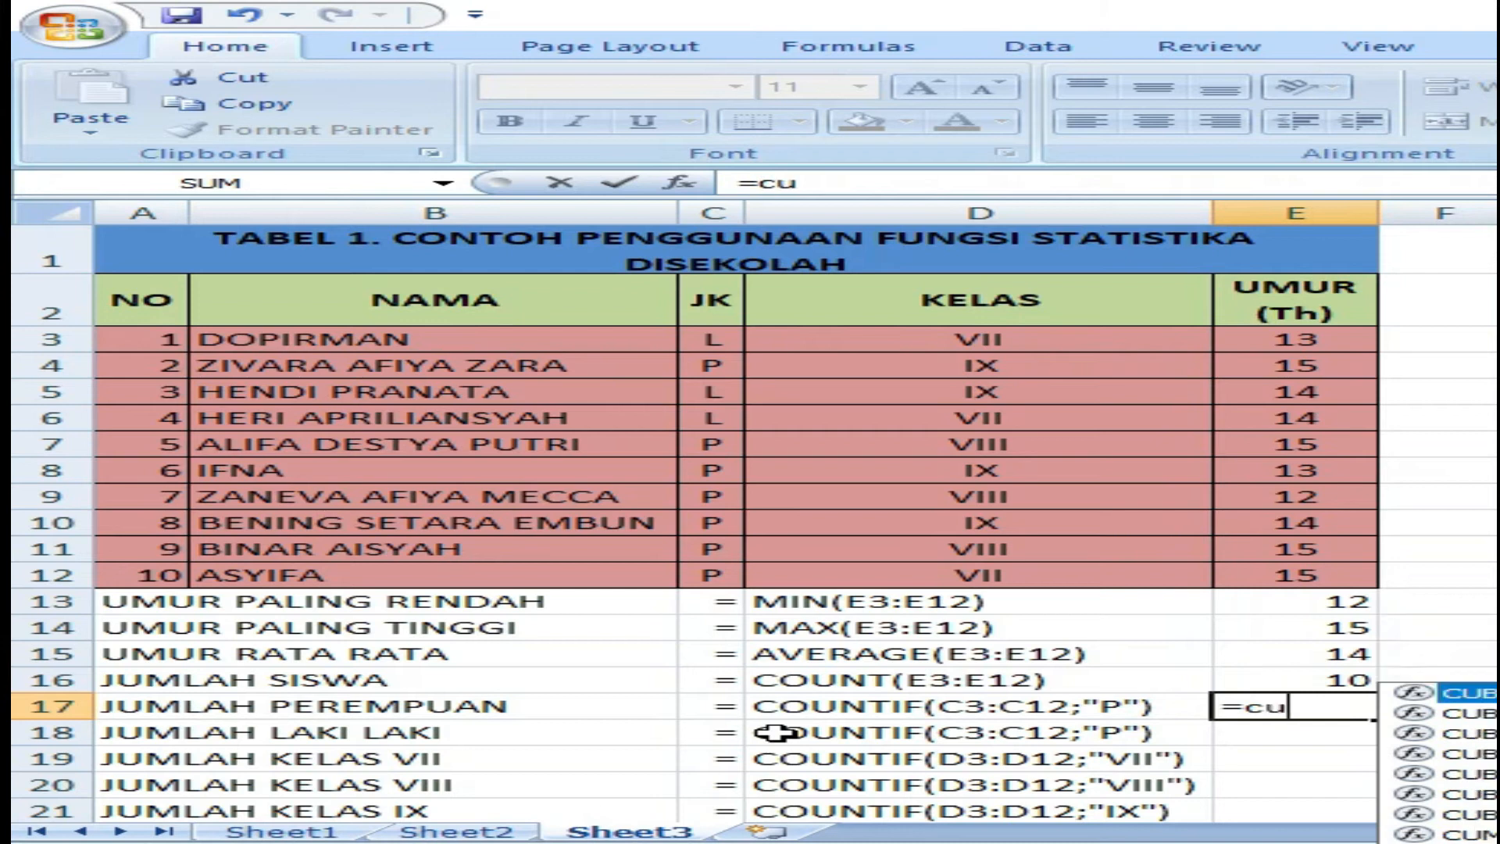
key(BackSpace)
text(ou)
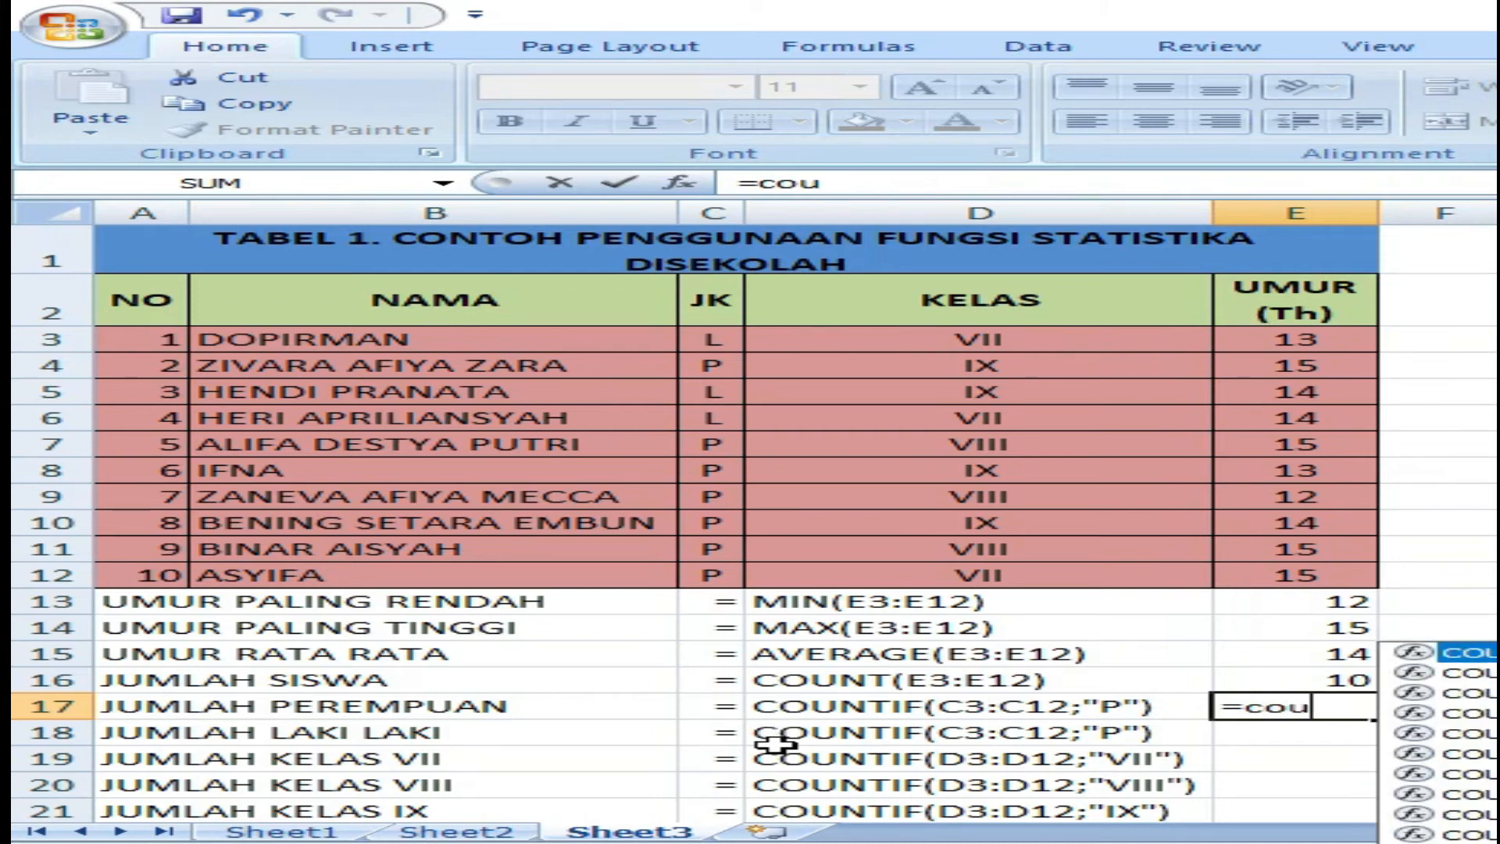
text(n)
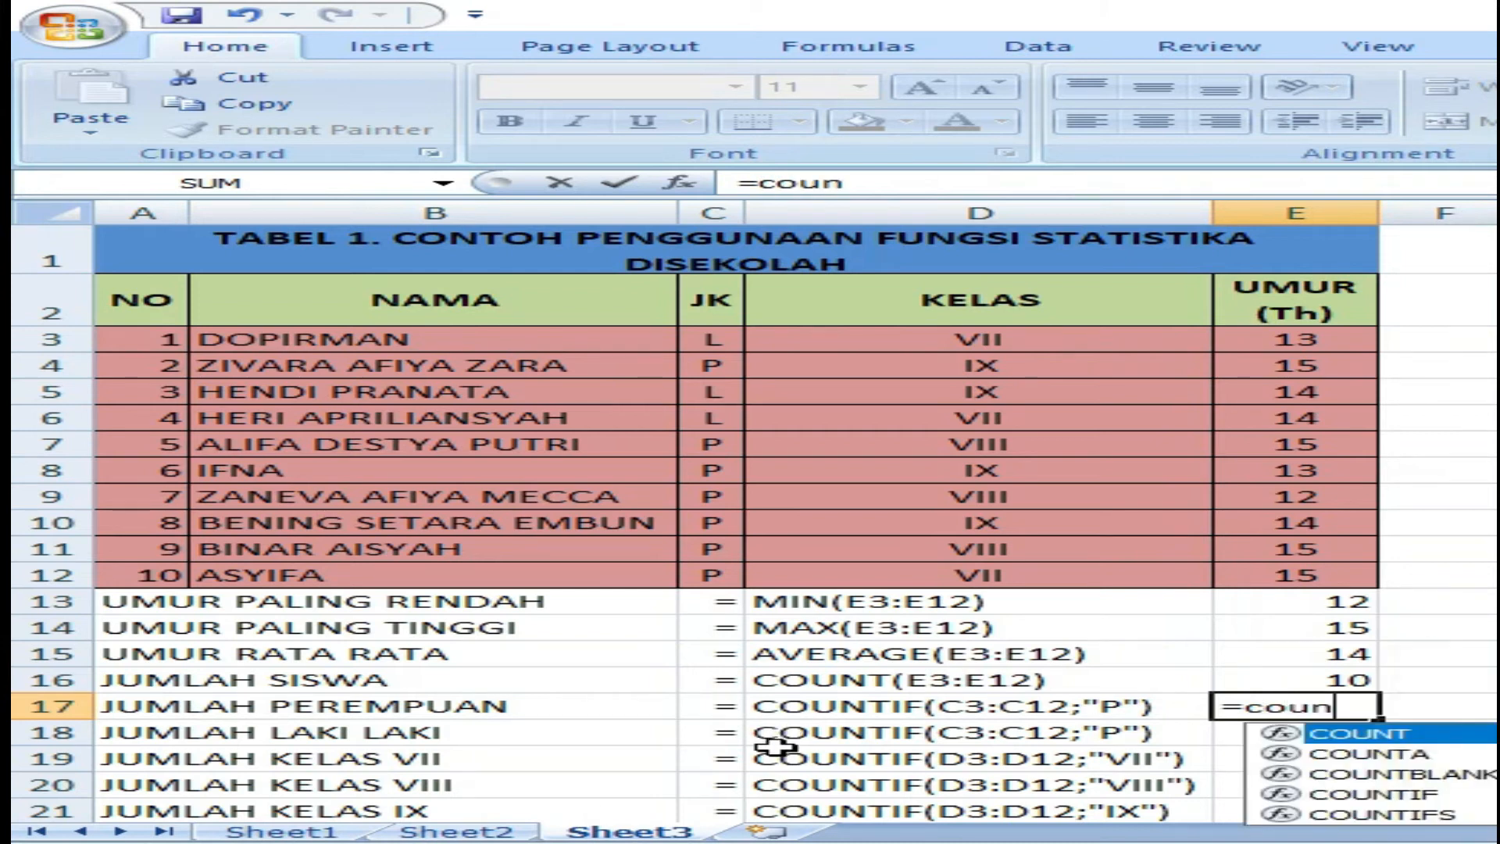
double_click(1365, 796)
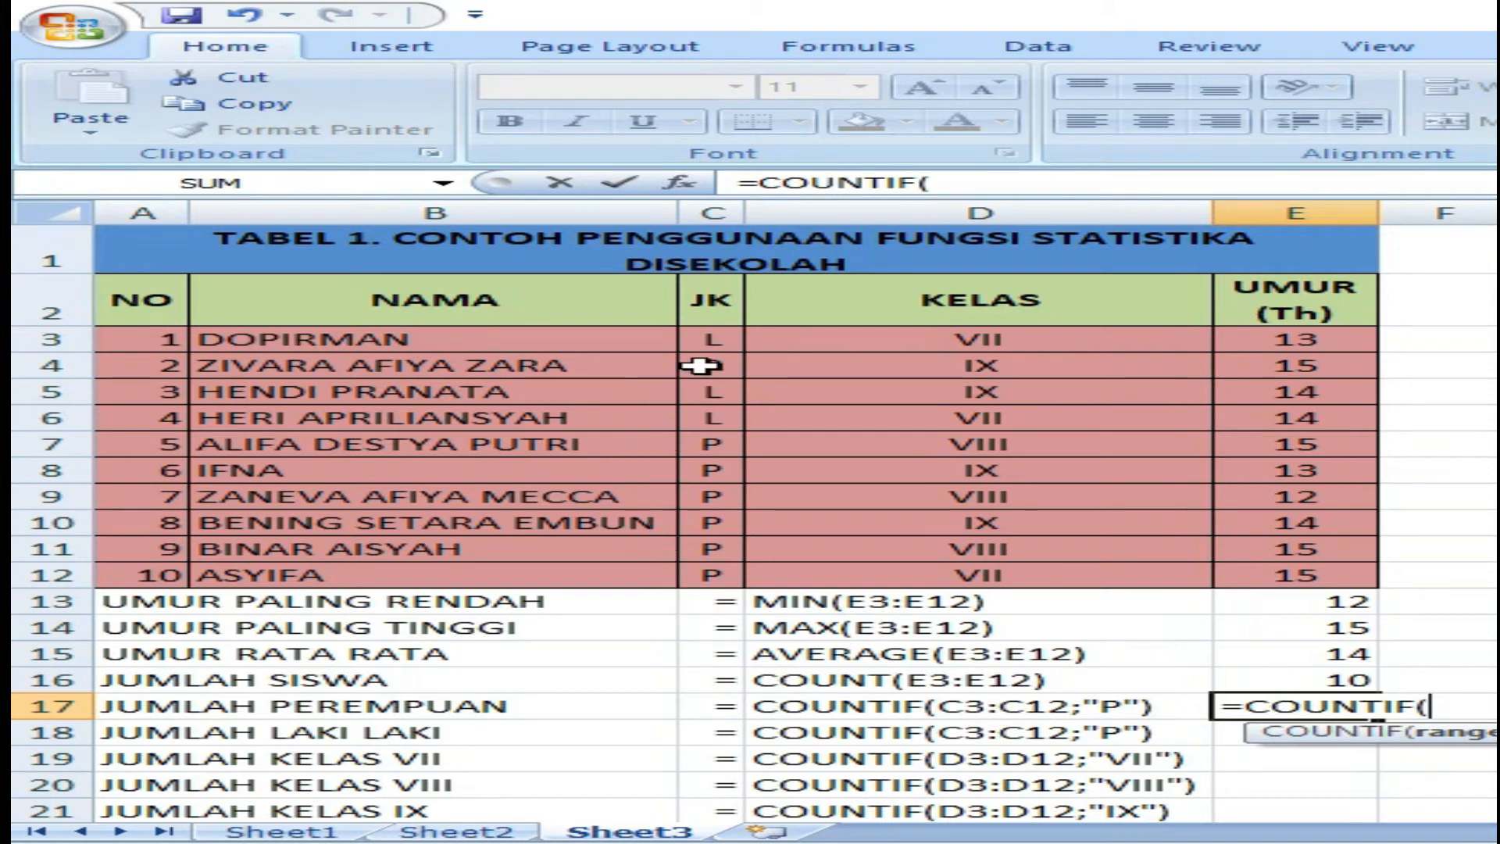
click(709, 336)
drag(709, 336, 707, 578)
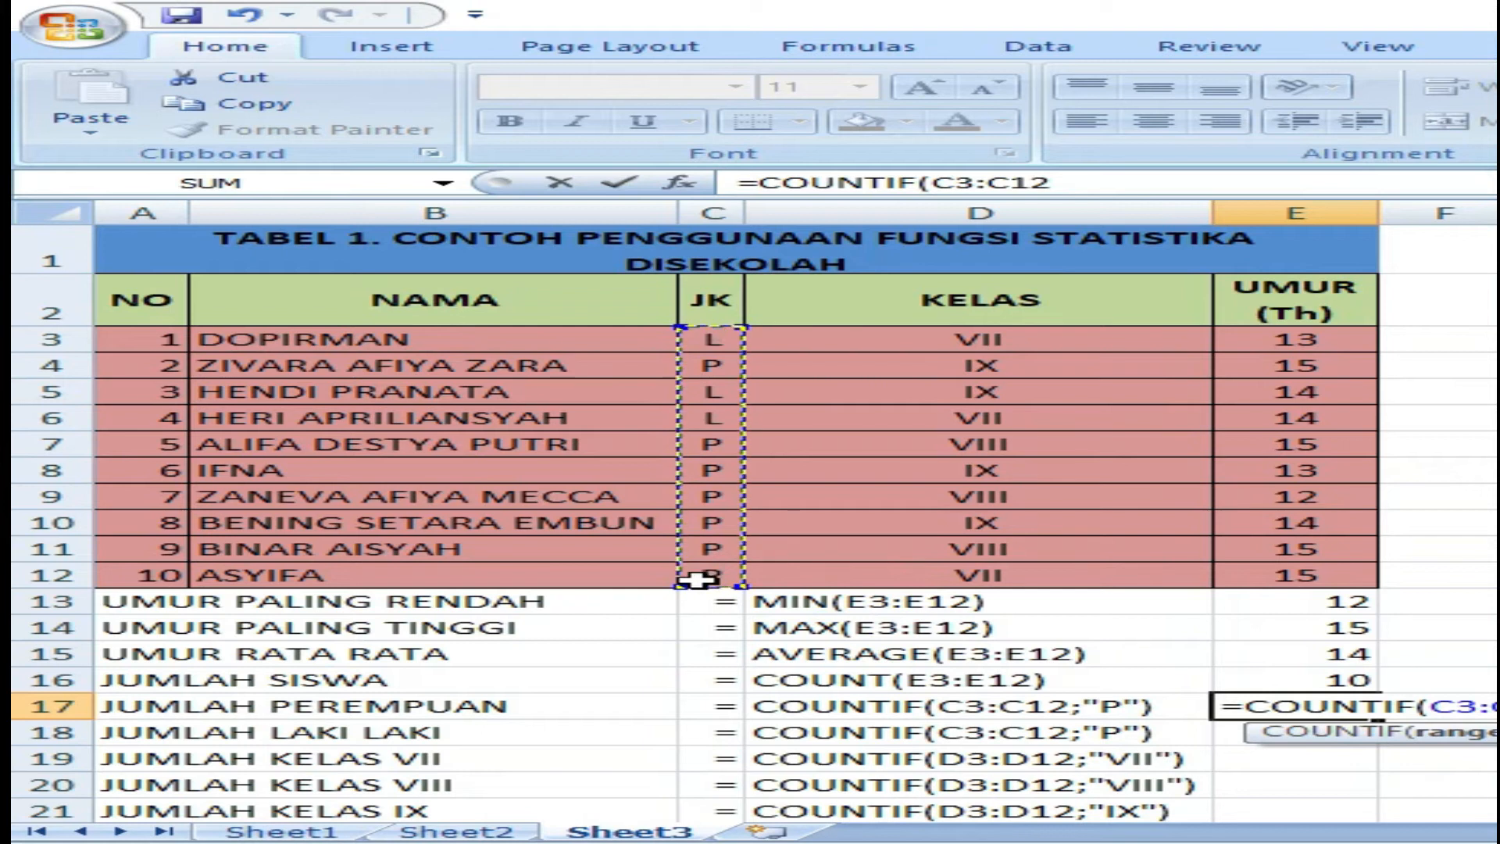
text(;)
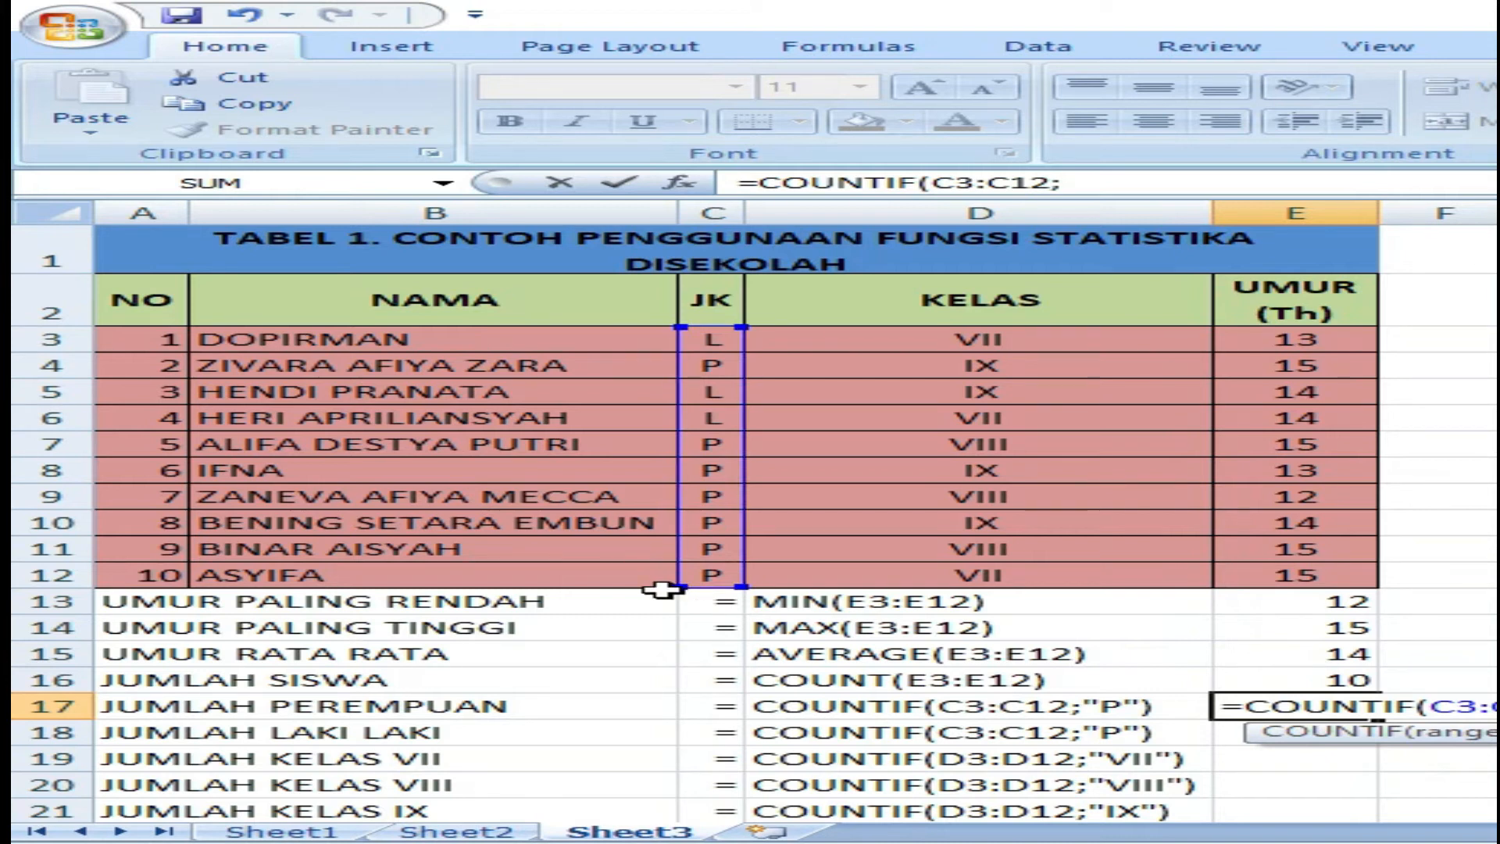
text(")
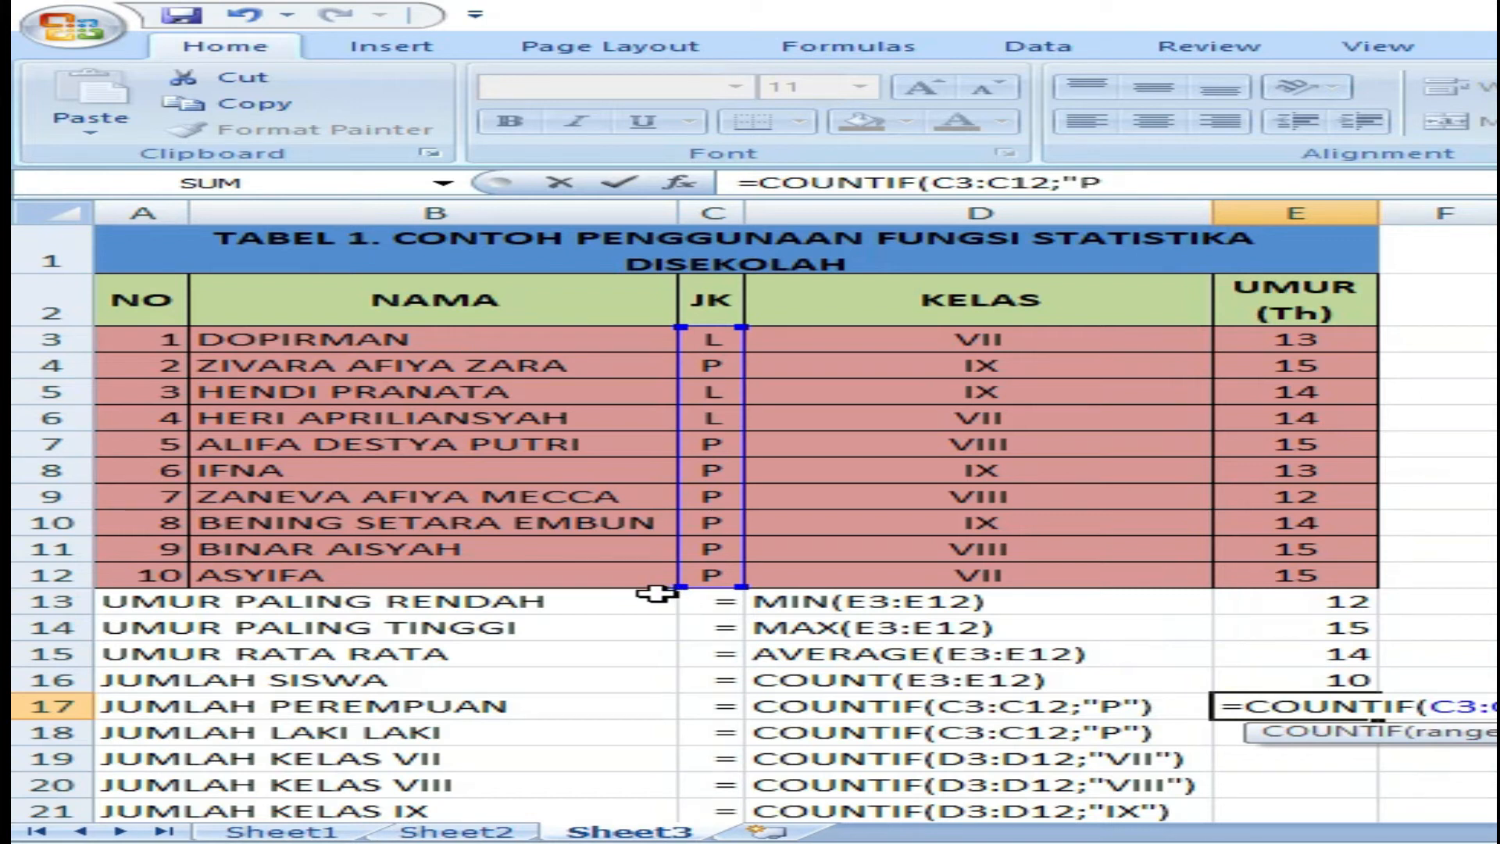
text(P"))
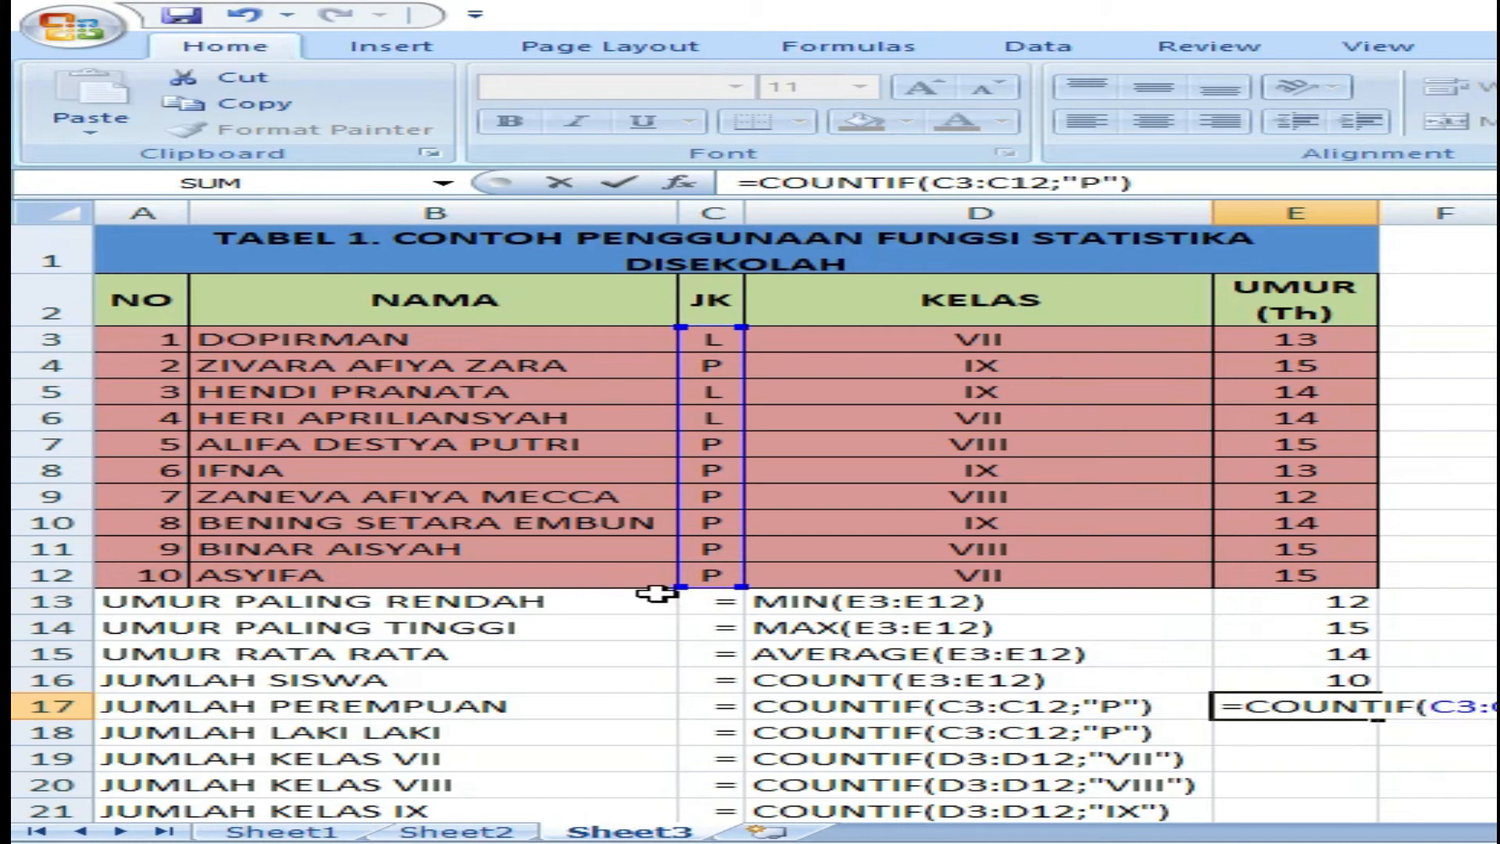
key(Return)
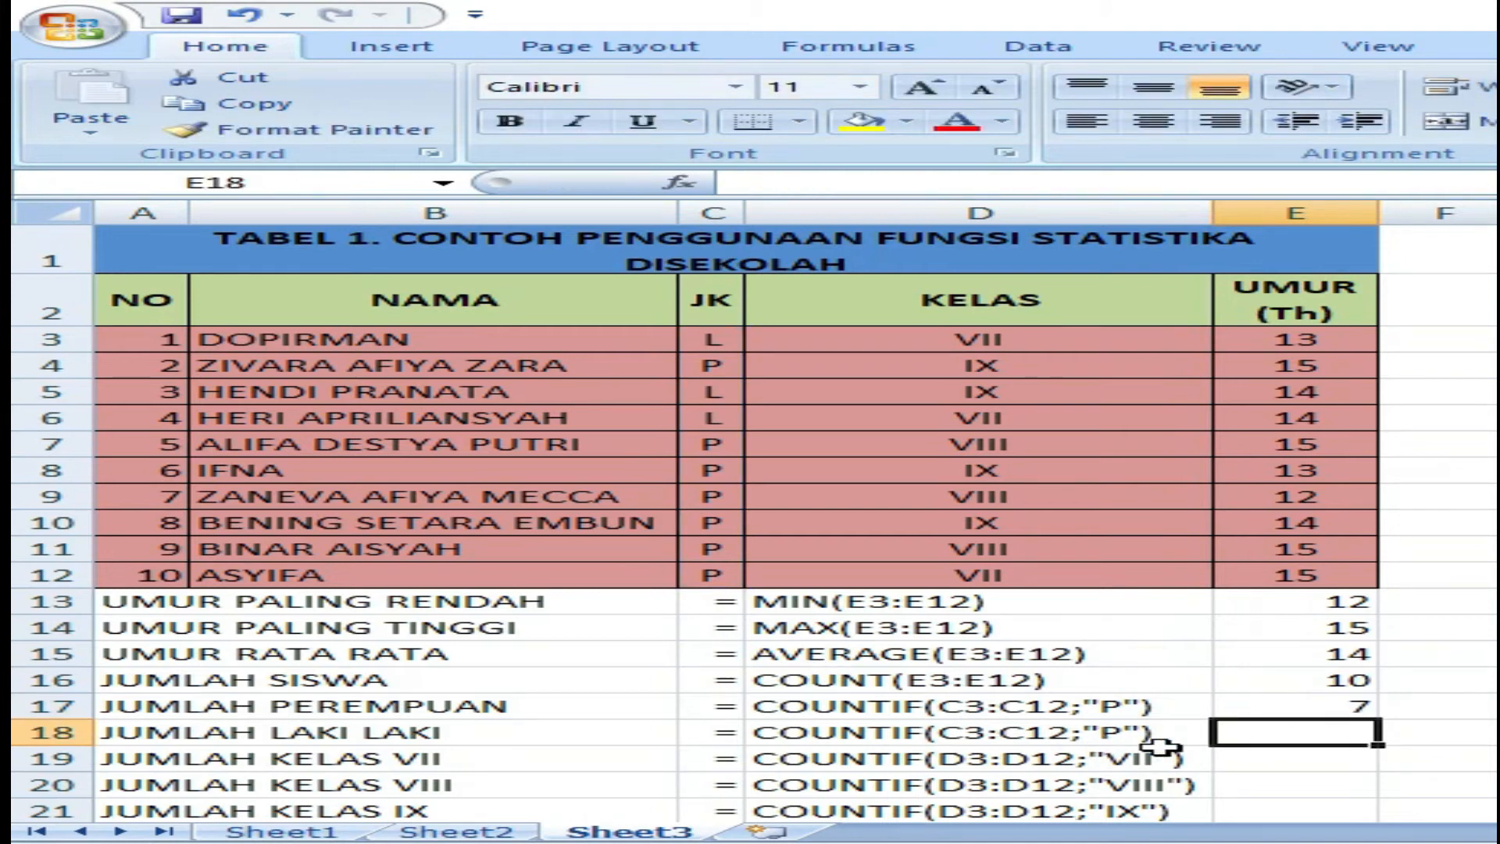
Step: Fill the COUNTIF formula from cell E17 down into E18 for the male students (JUMLAH LAKI LAKI)
click(1313, 709)
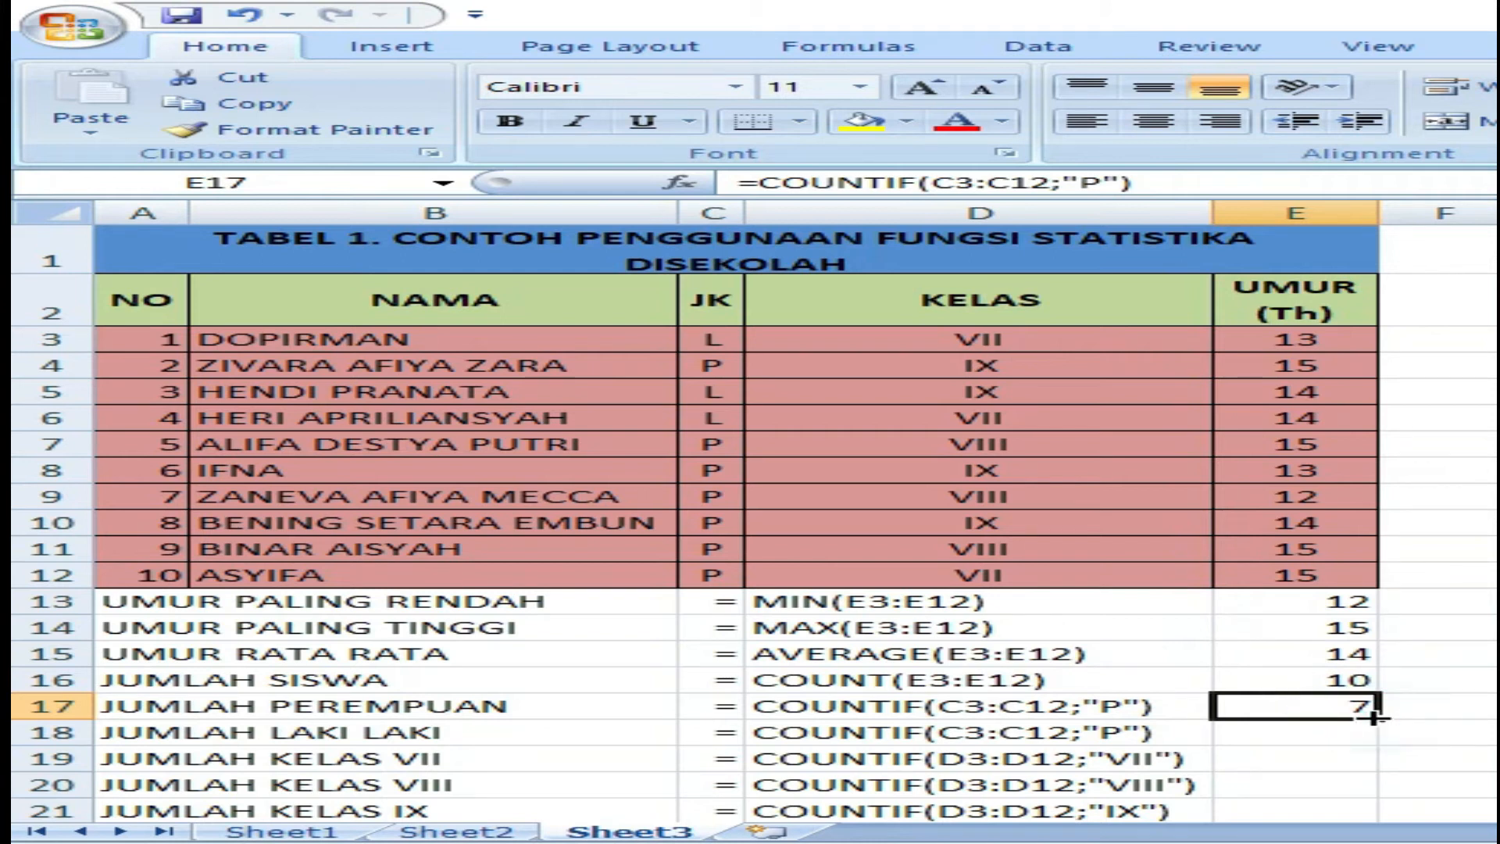
drag(1373, 720, 1372, 749)
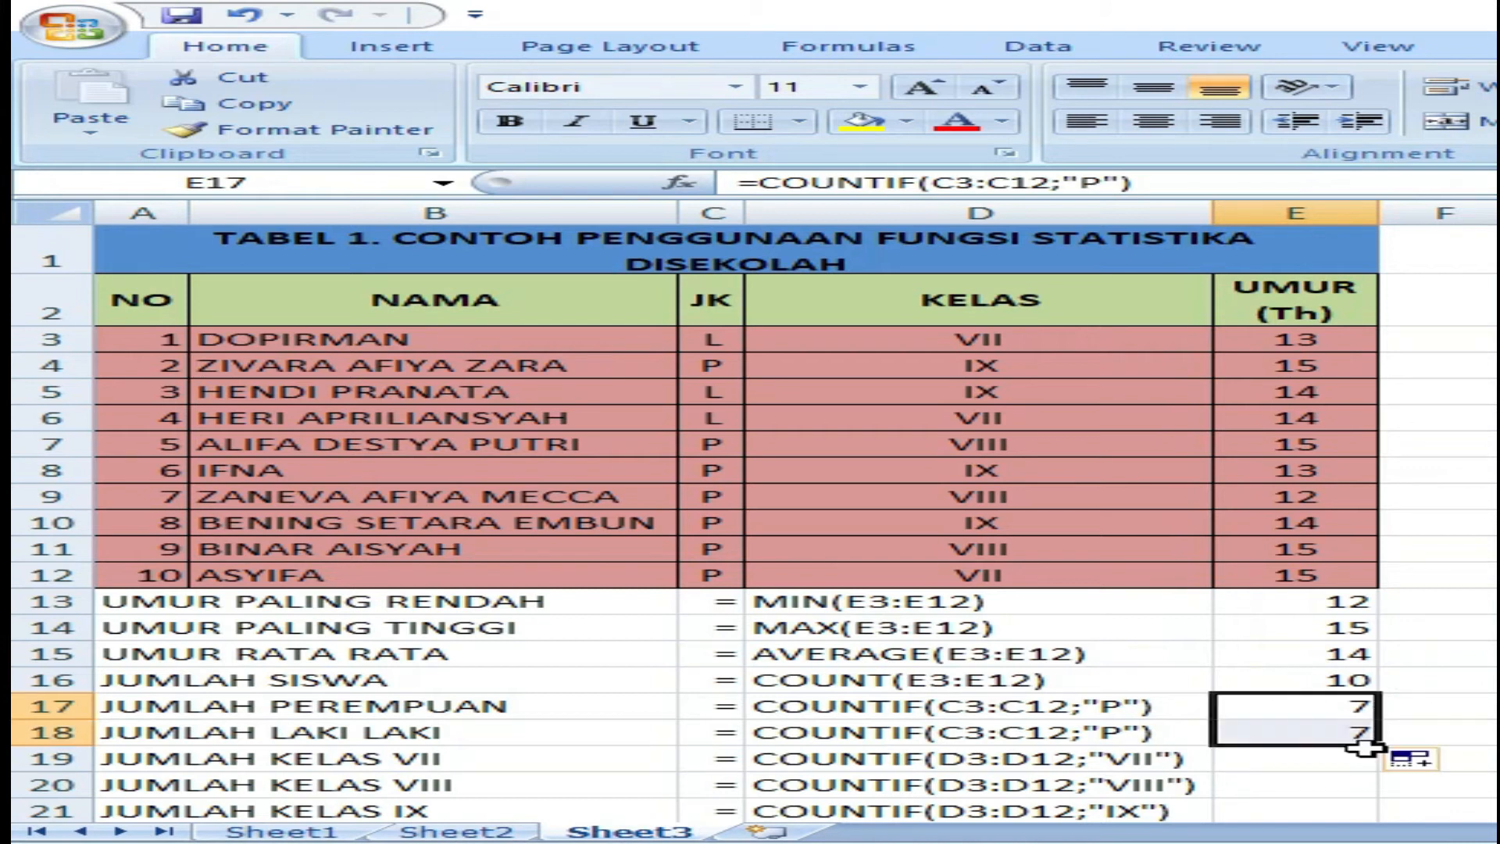
click(1290, 738)
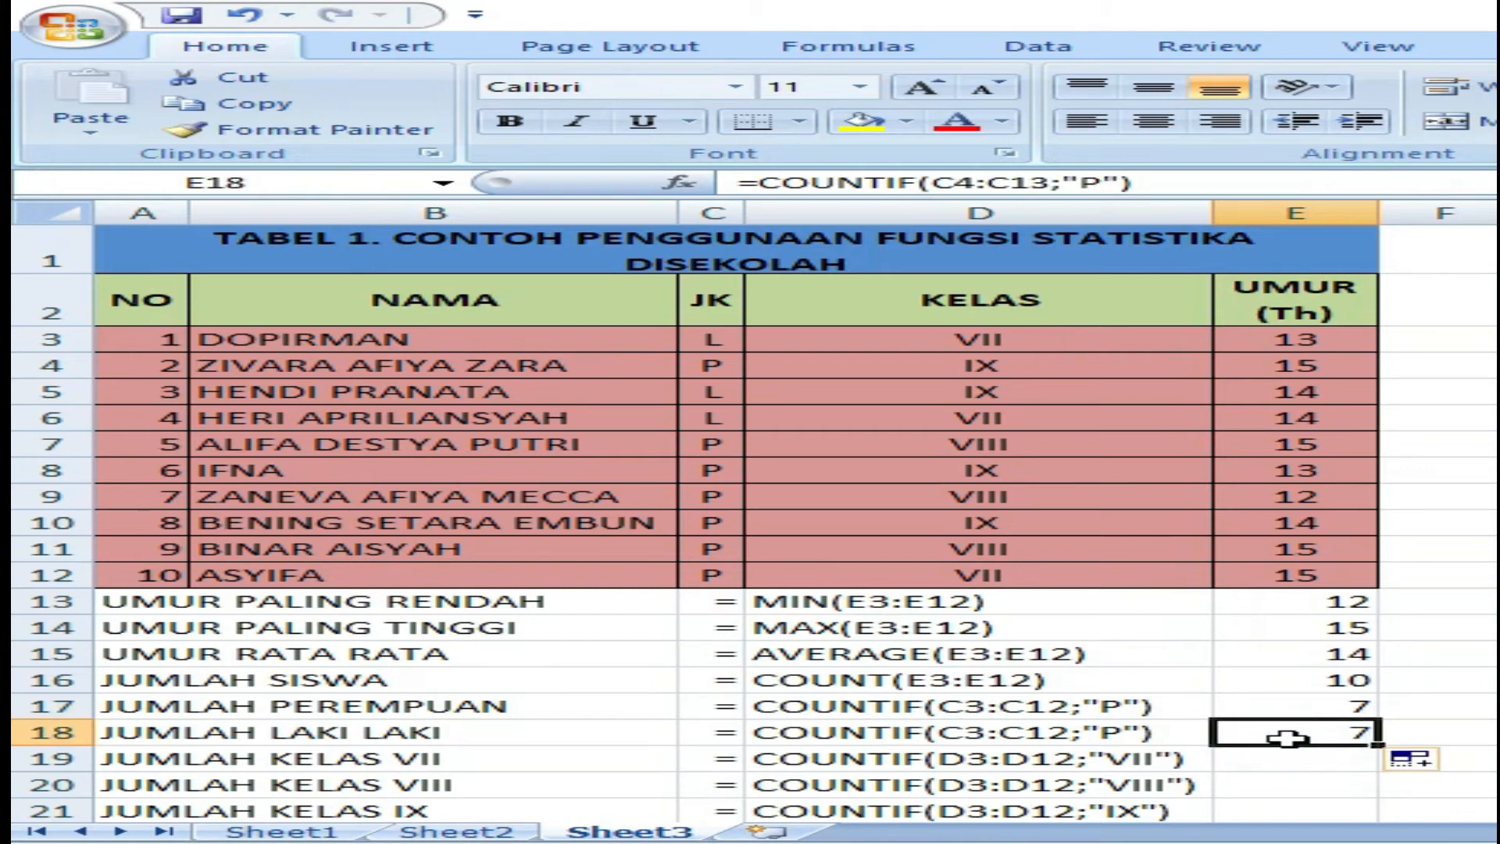
Step: Correct the formula text for JUMLAH LAKI LAKI in cell D18 to COUNTIF(C3:C12;"L")
click(774, 734)
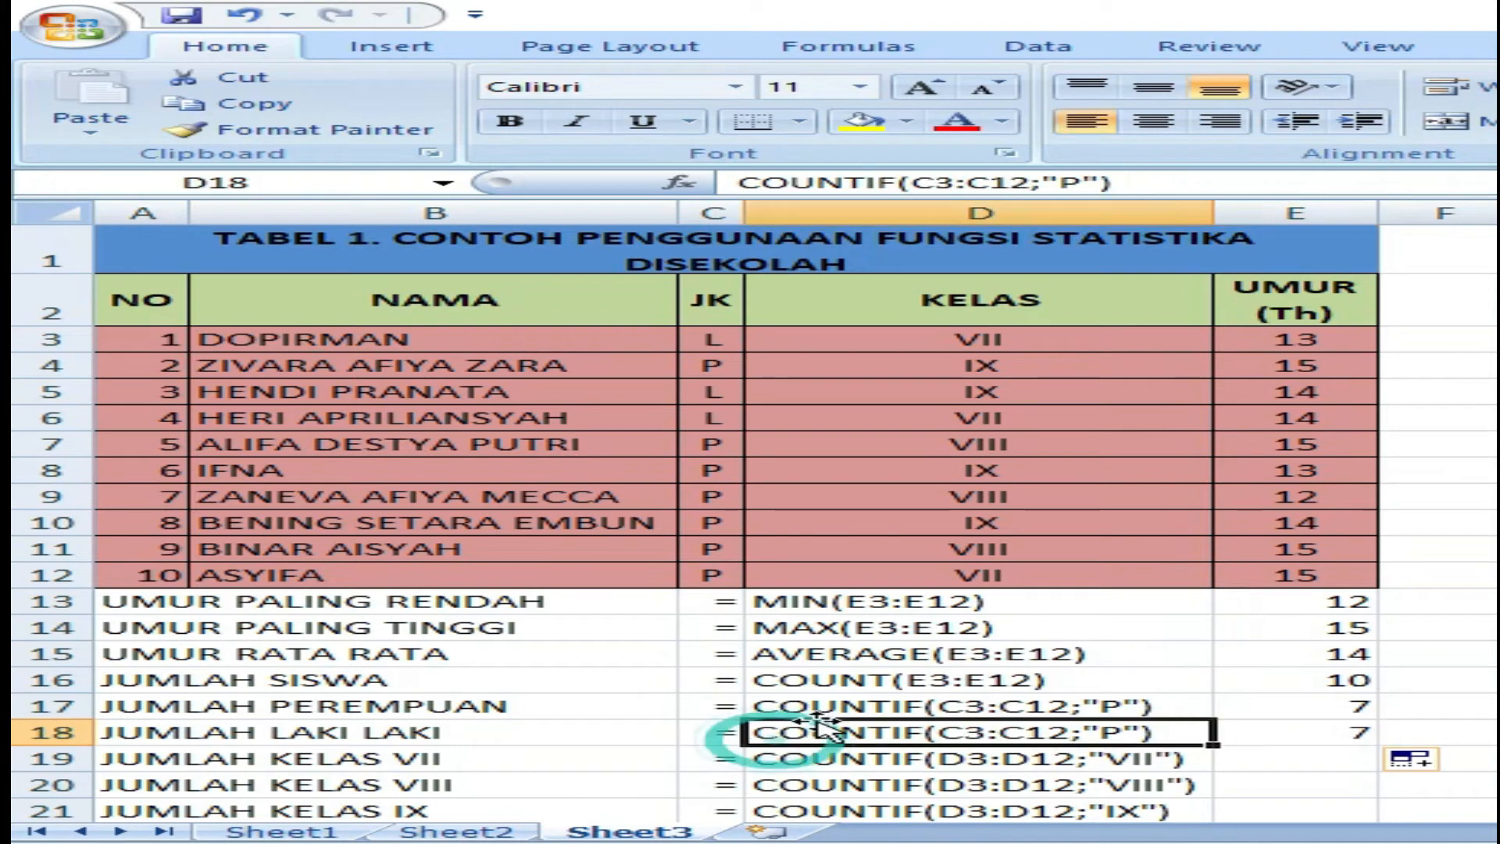
click(1059, 182)
key(Delete)
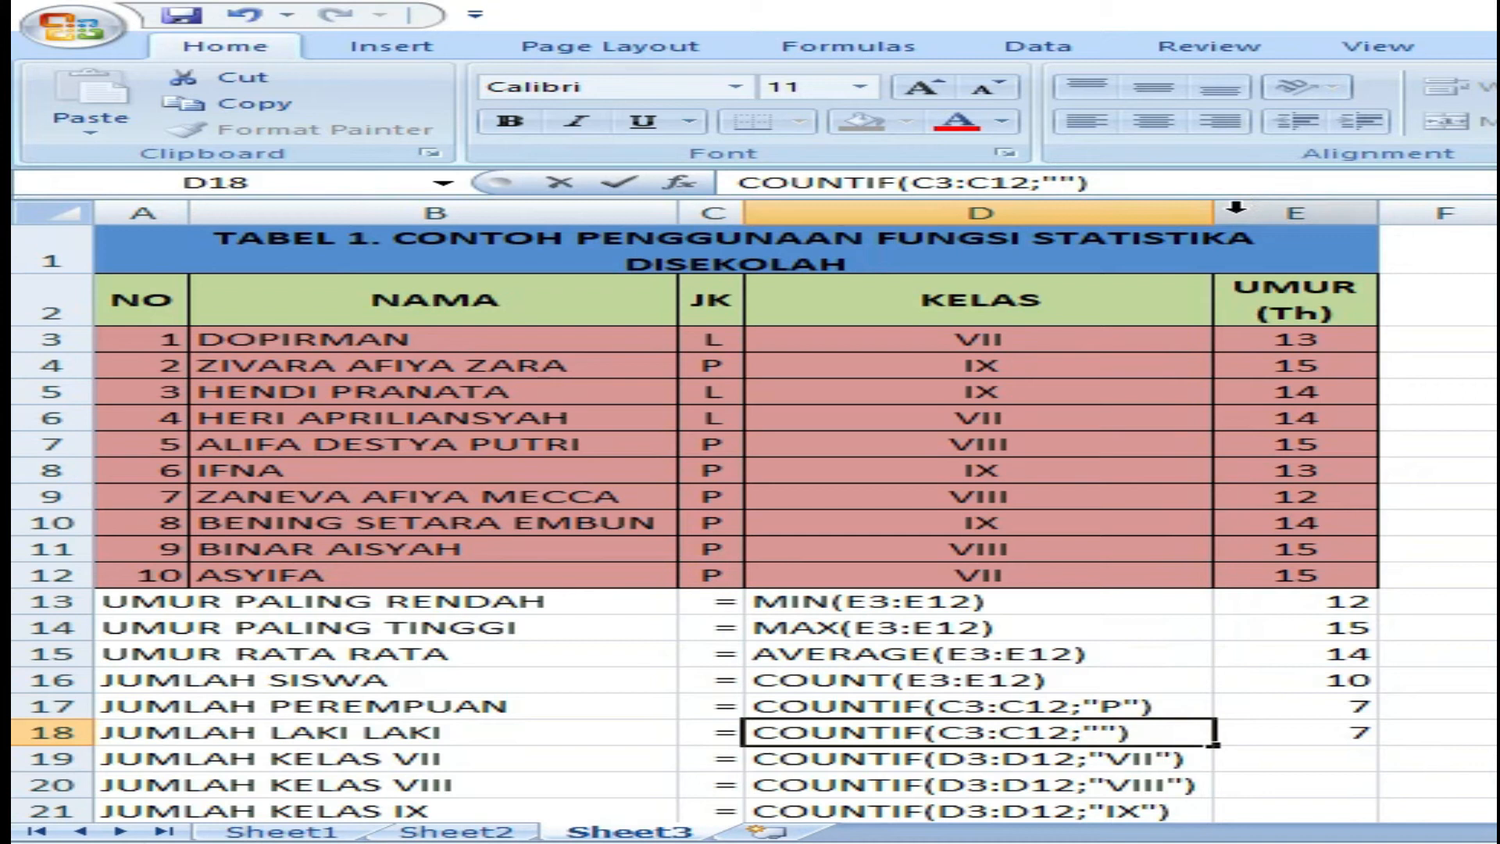
text(L)
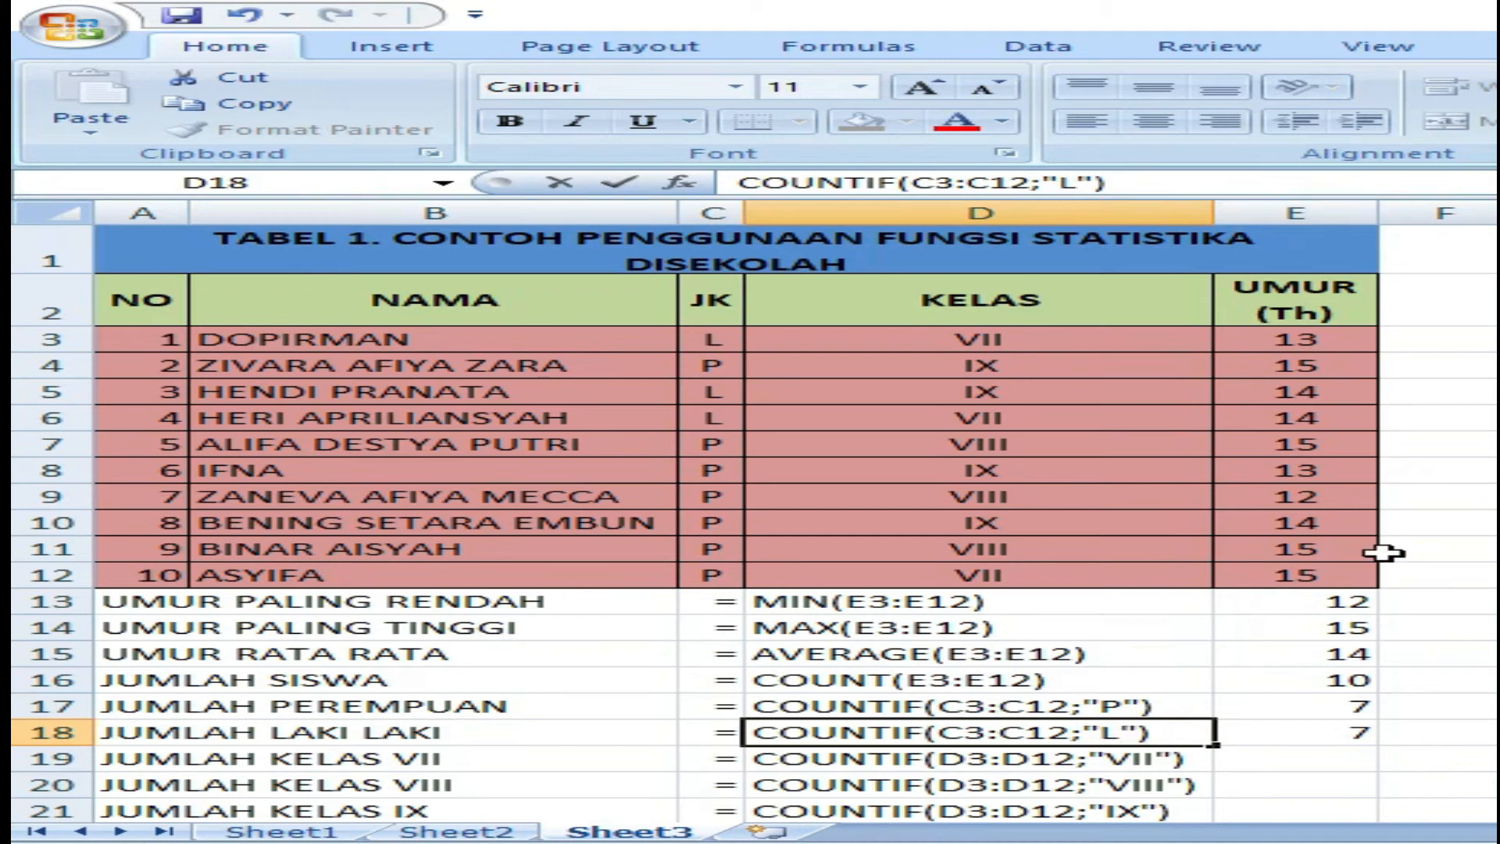
click(1428, 760)
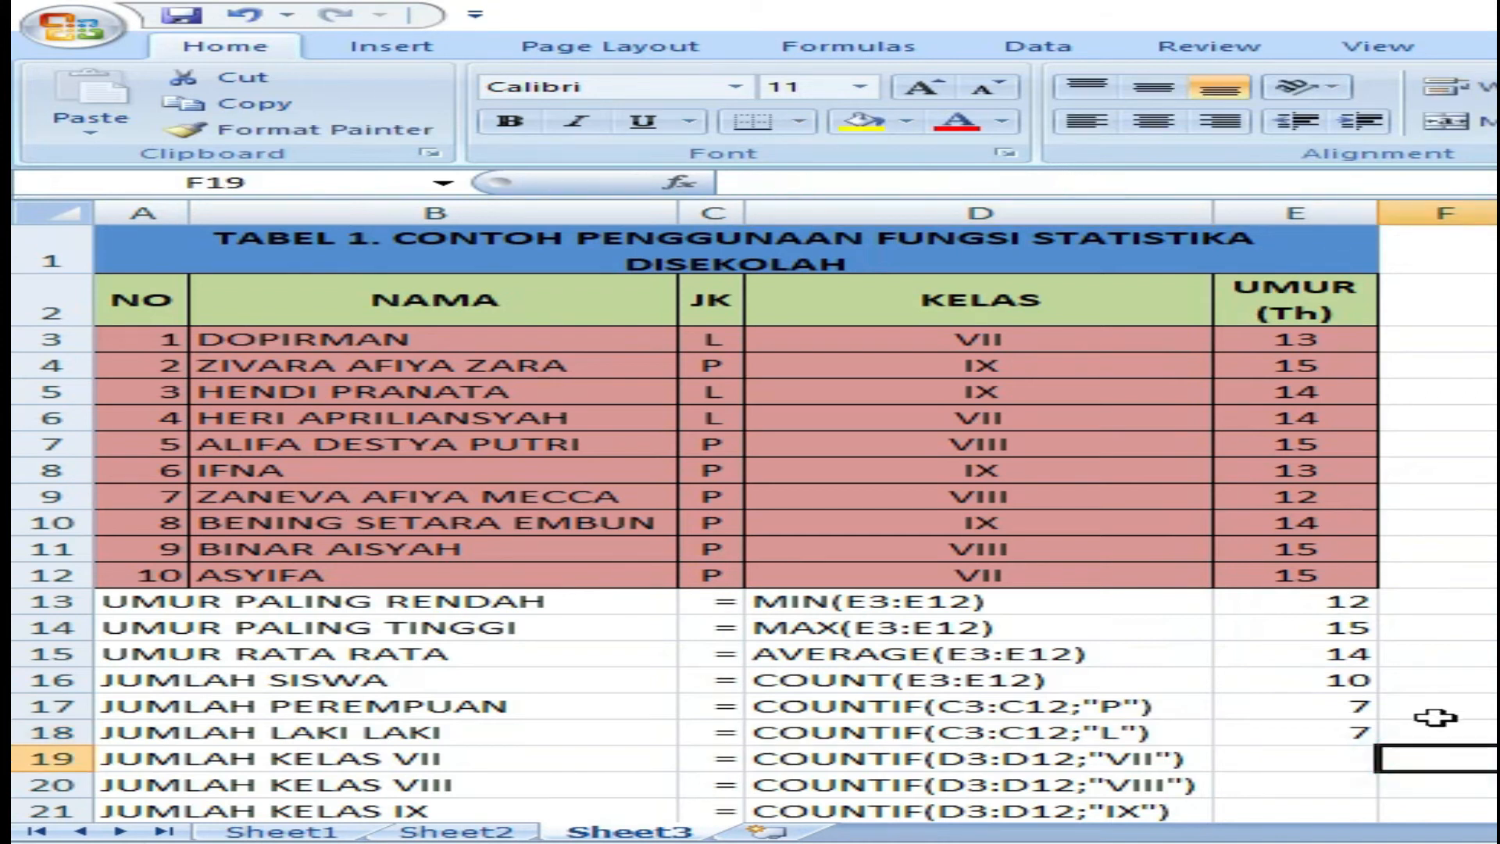
Step: Change the criterion of the COUNTIF formula in cell E18 to "L"
click(1331, 732)
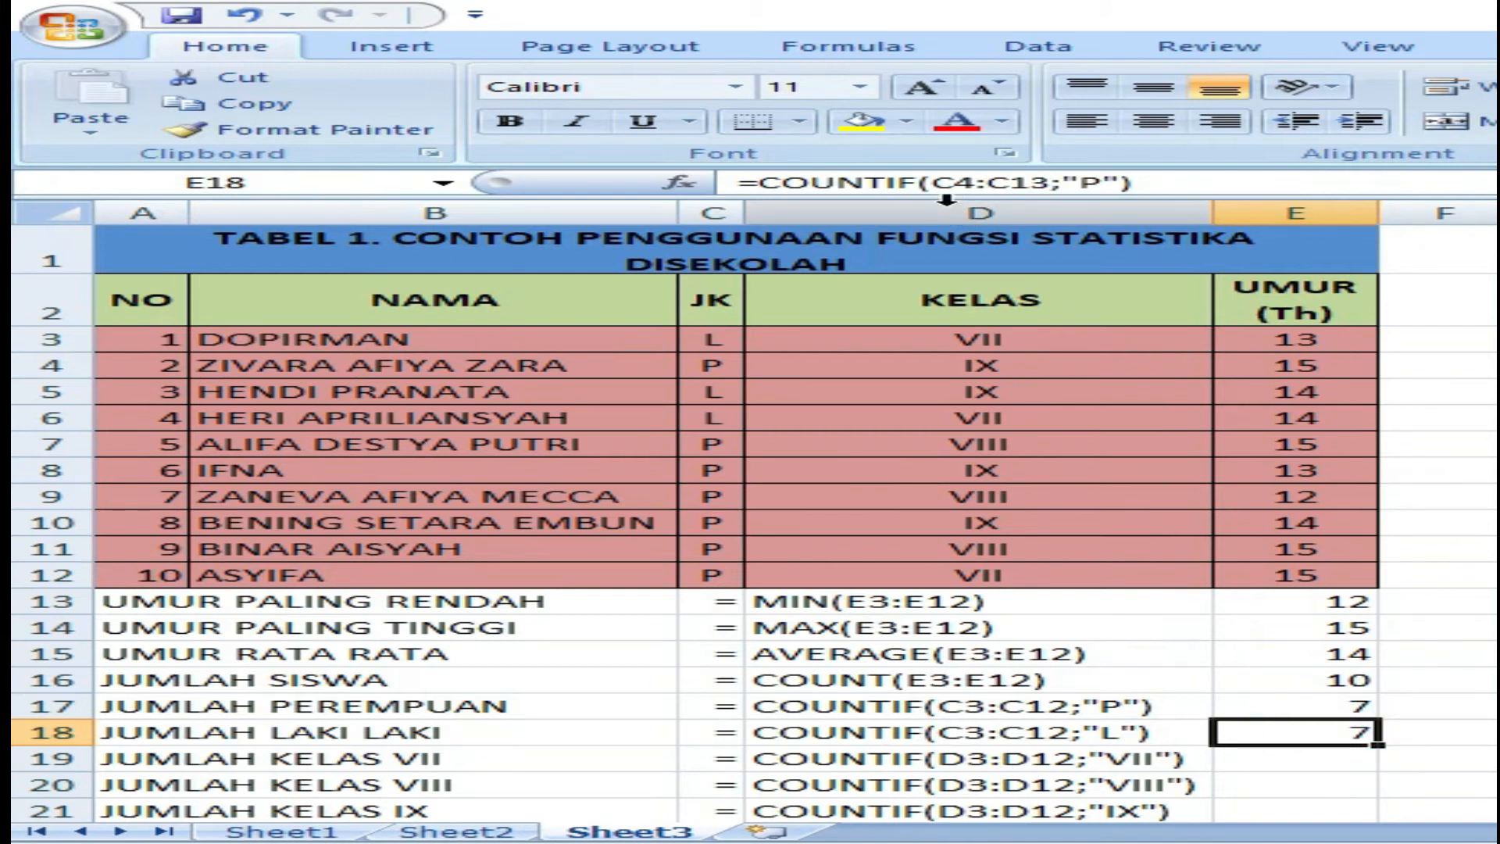
click(1086, 182)
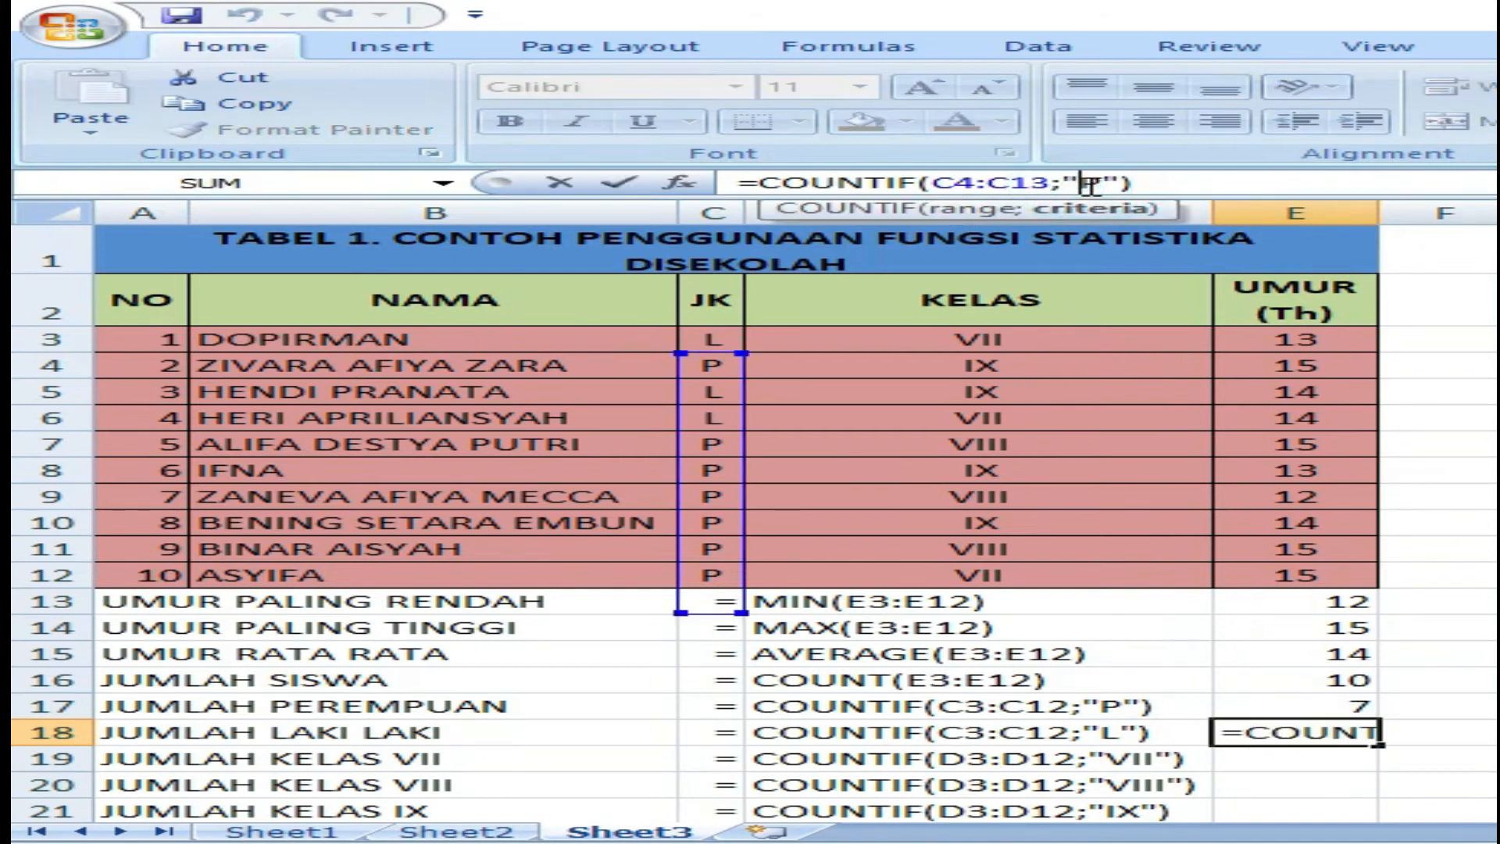
key(Delete)
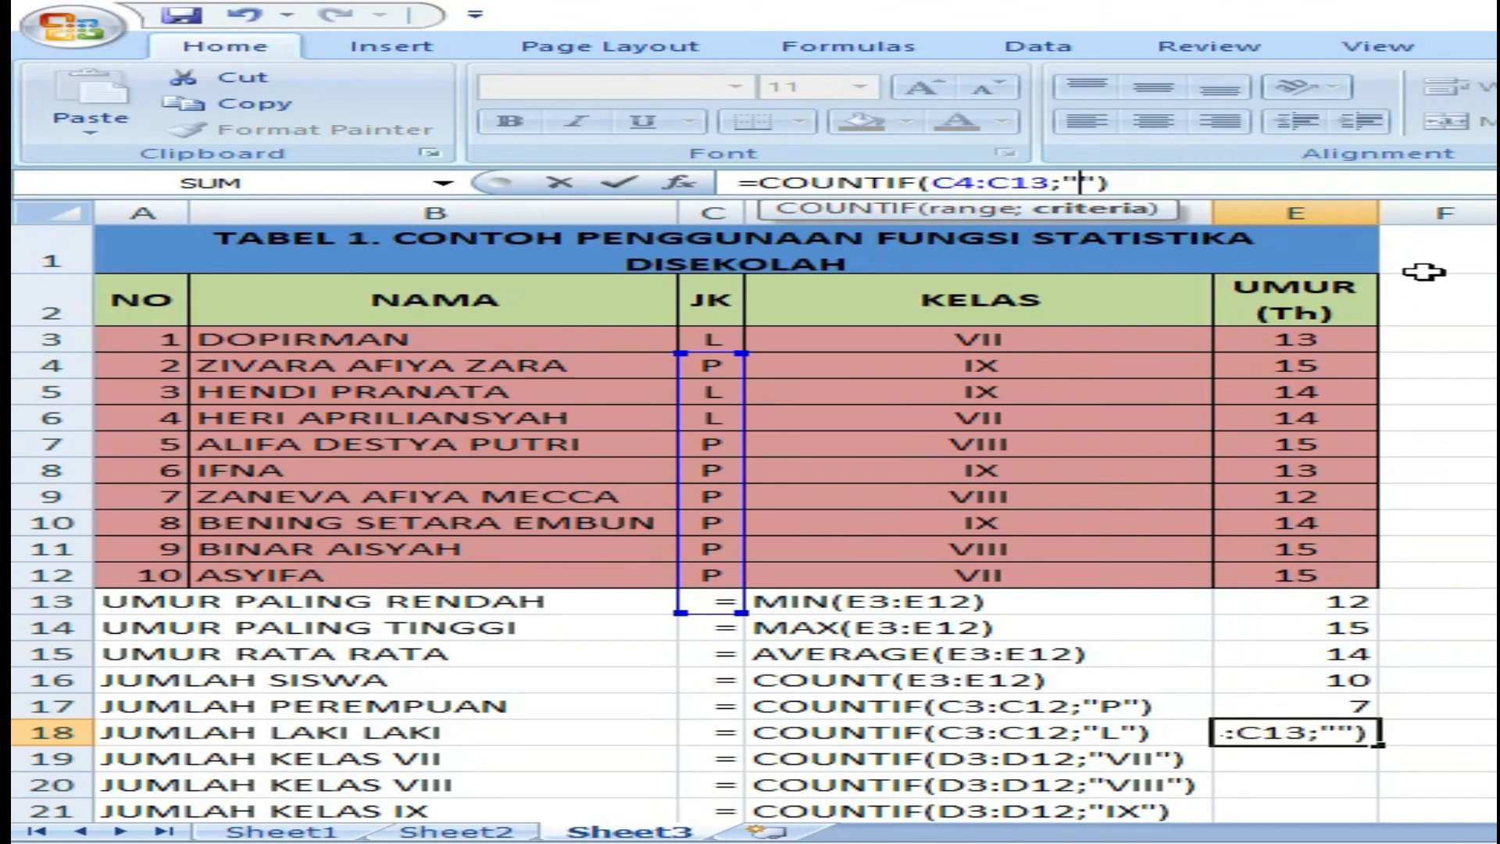
text(L)
click(1211, 183)
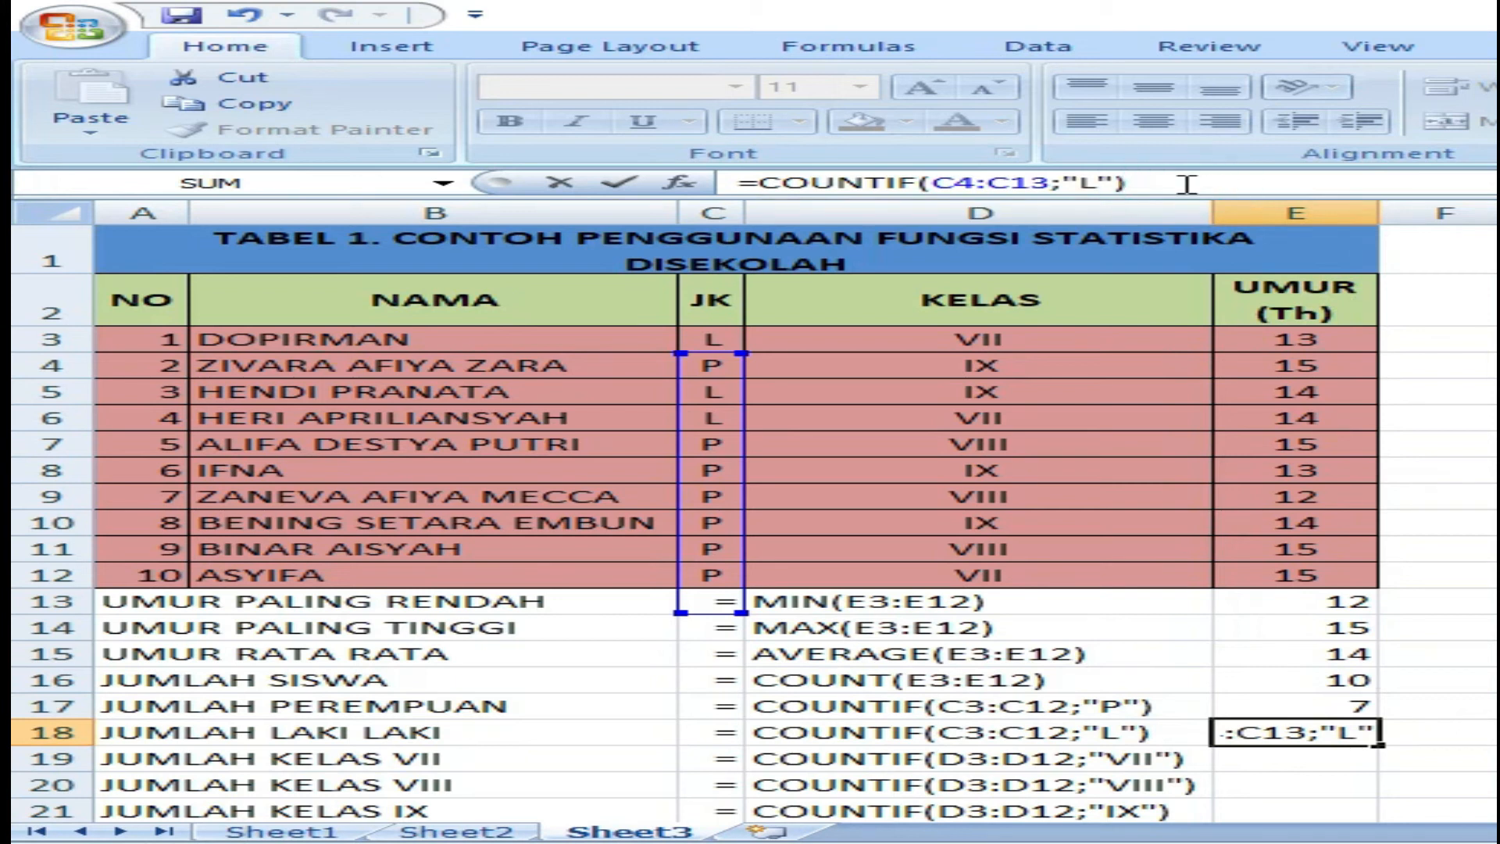
key(Return)
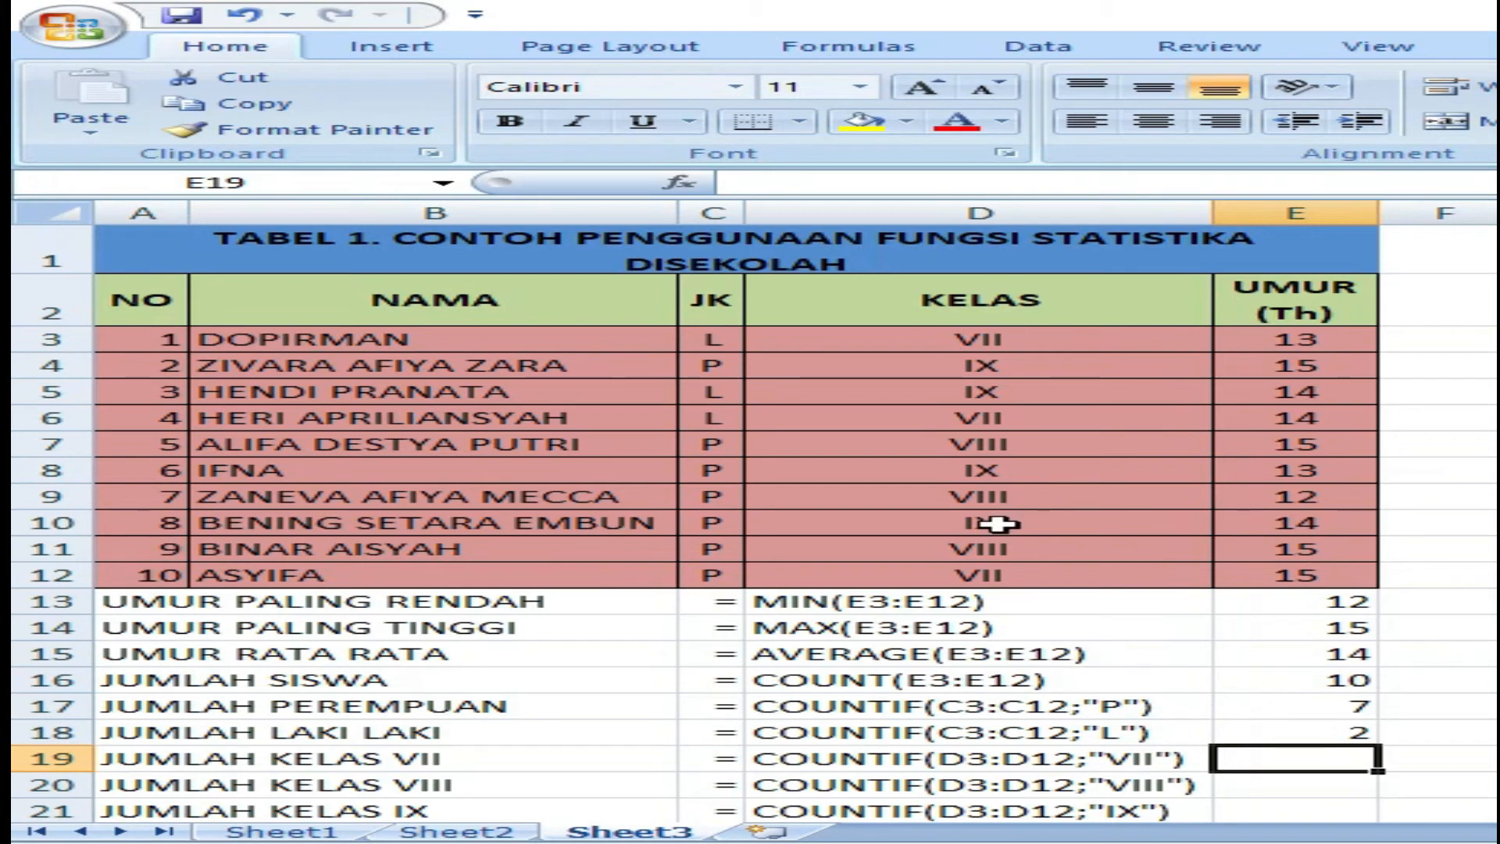
Step: Correct the range of the COUNTIF formula in cell E18 to C3:C12
click(1275, 733)
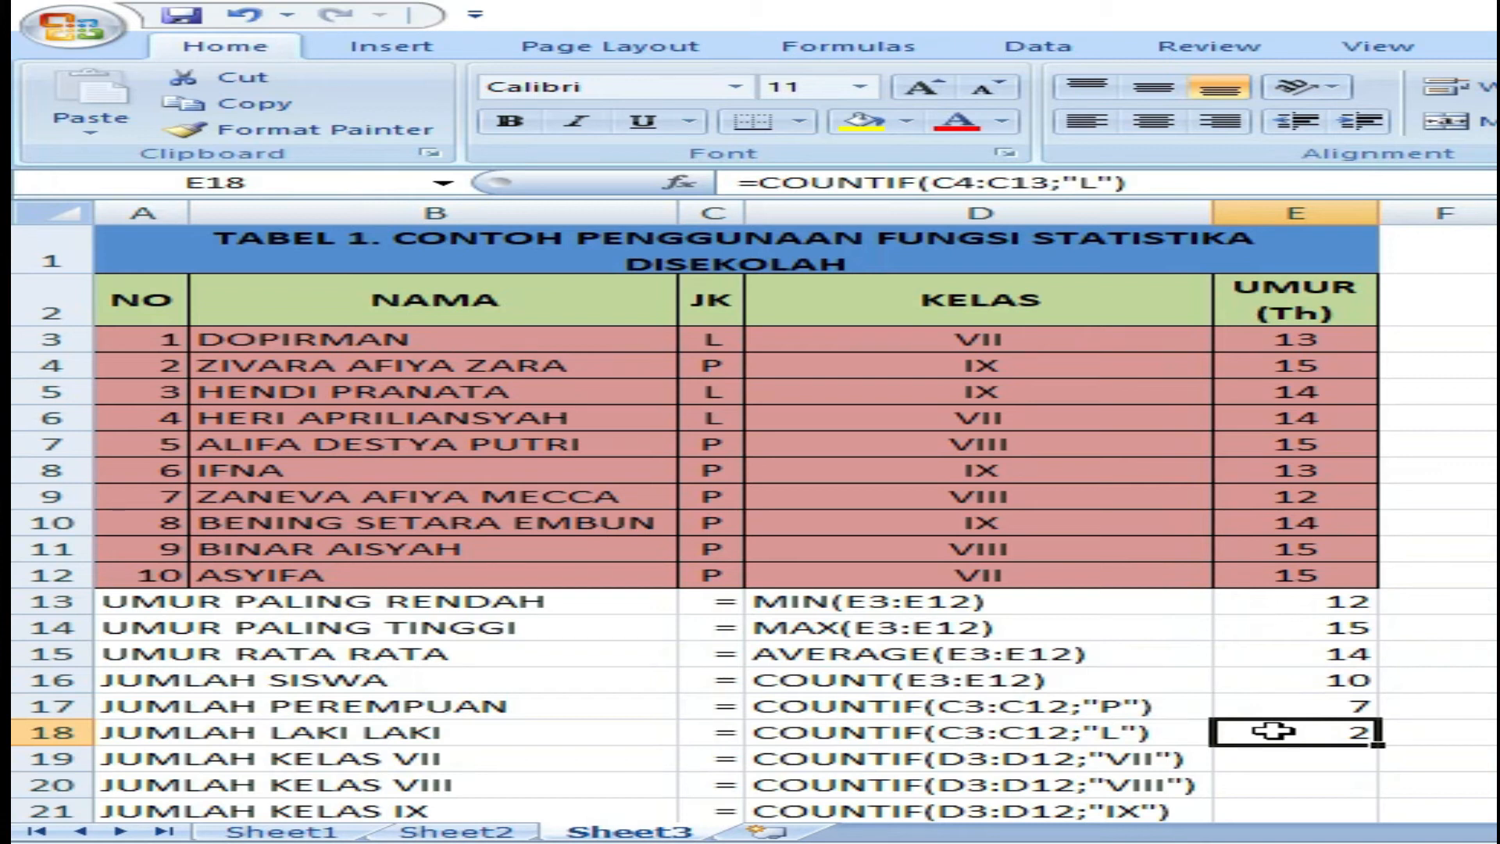
click(948, 182)
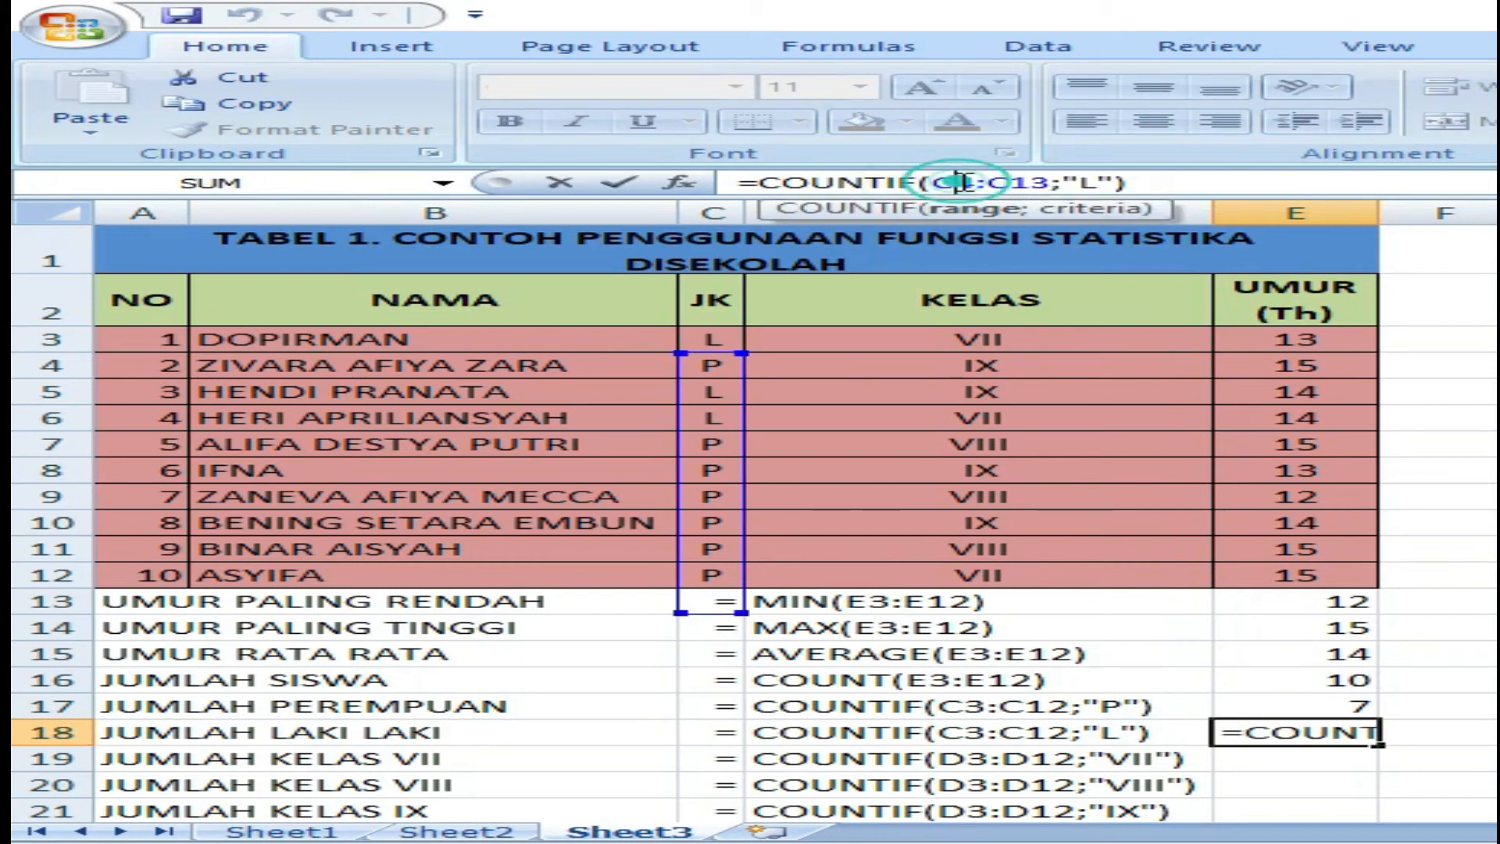
key(BackSpace)
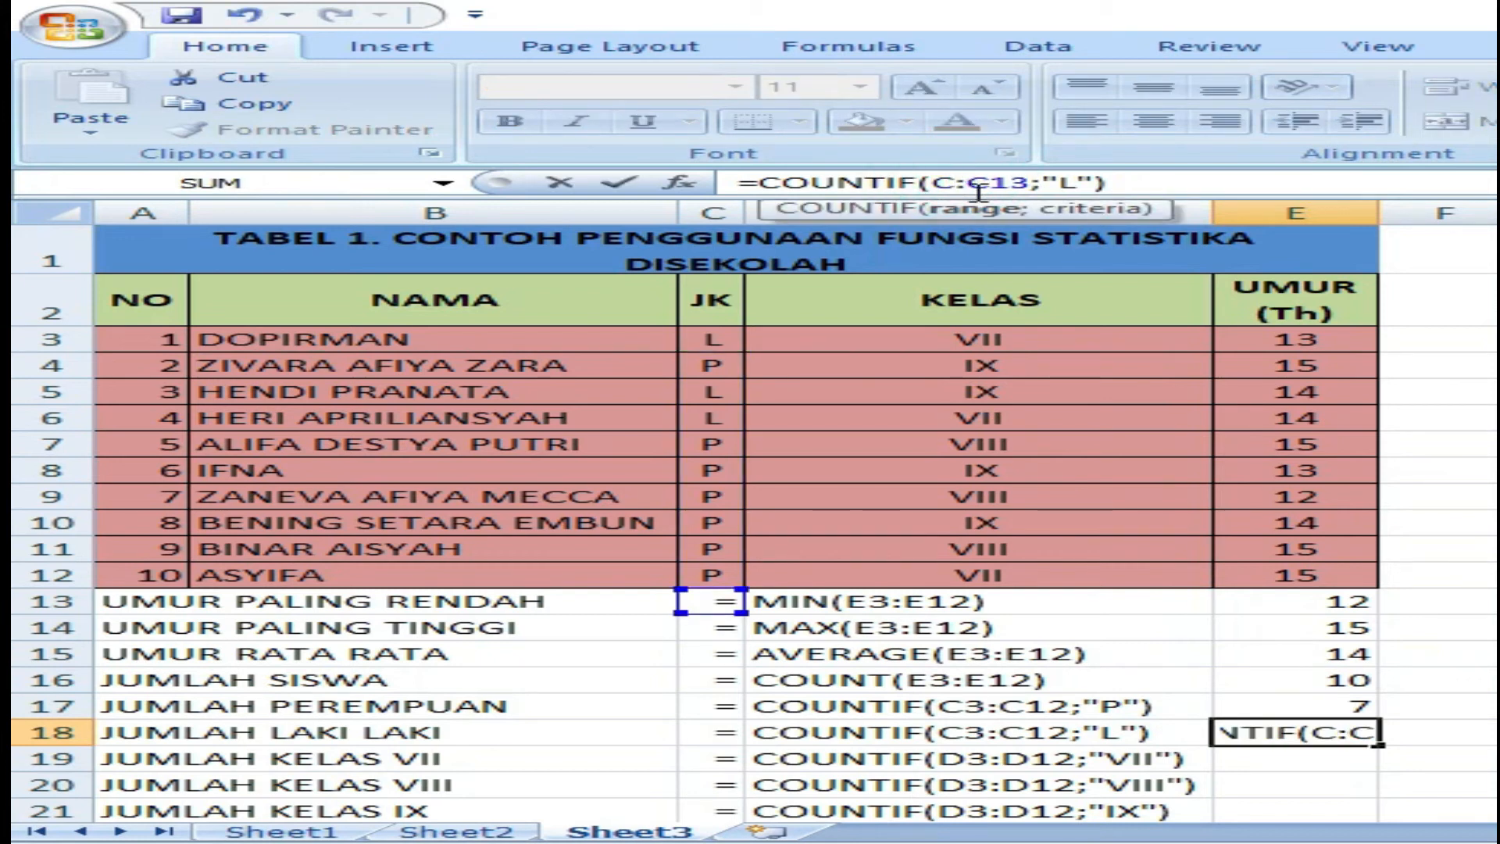
text(3)
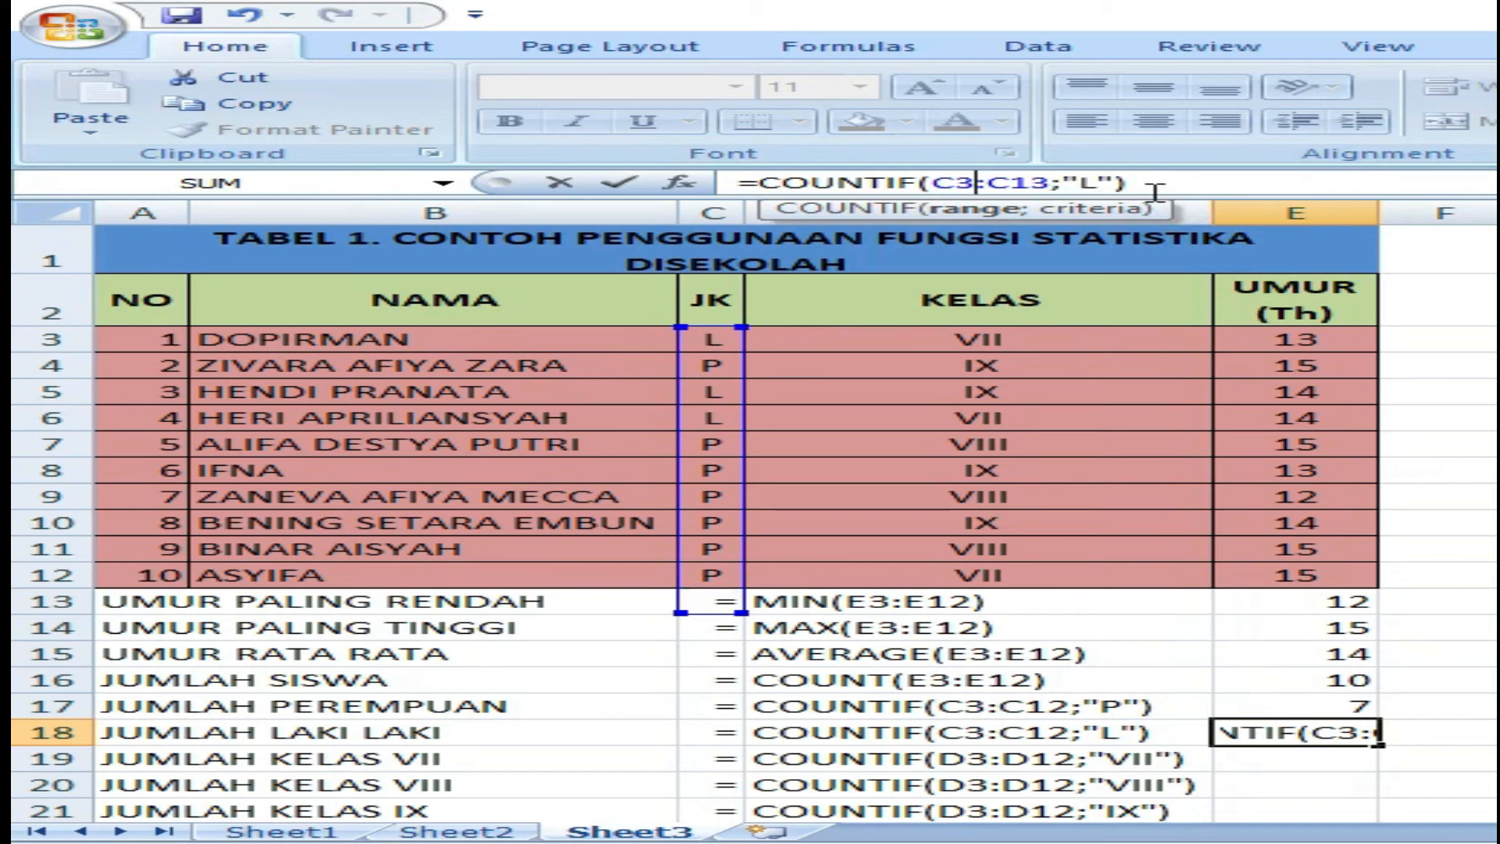
click(1037, 186)
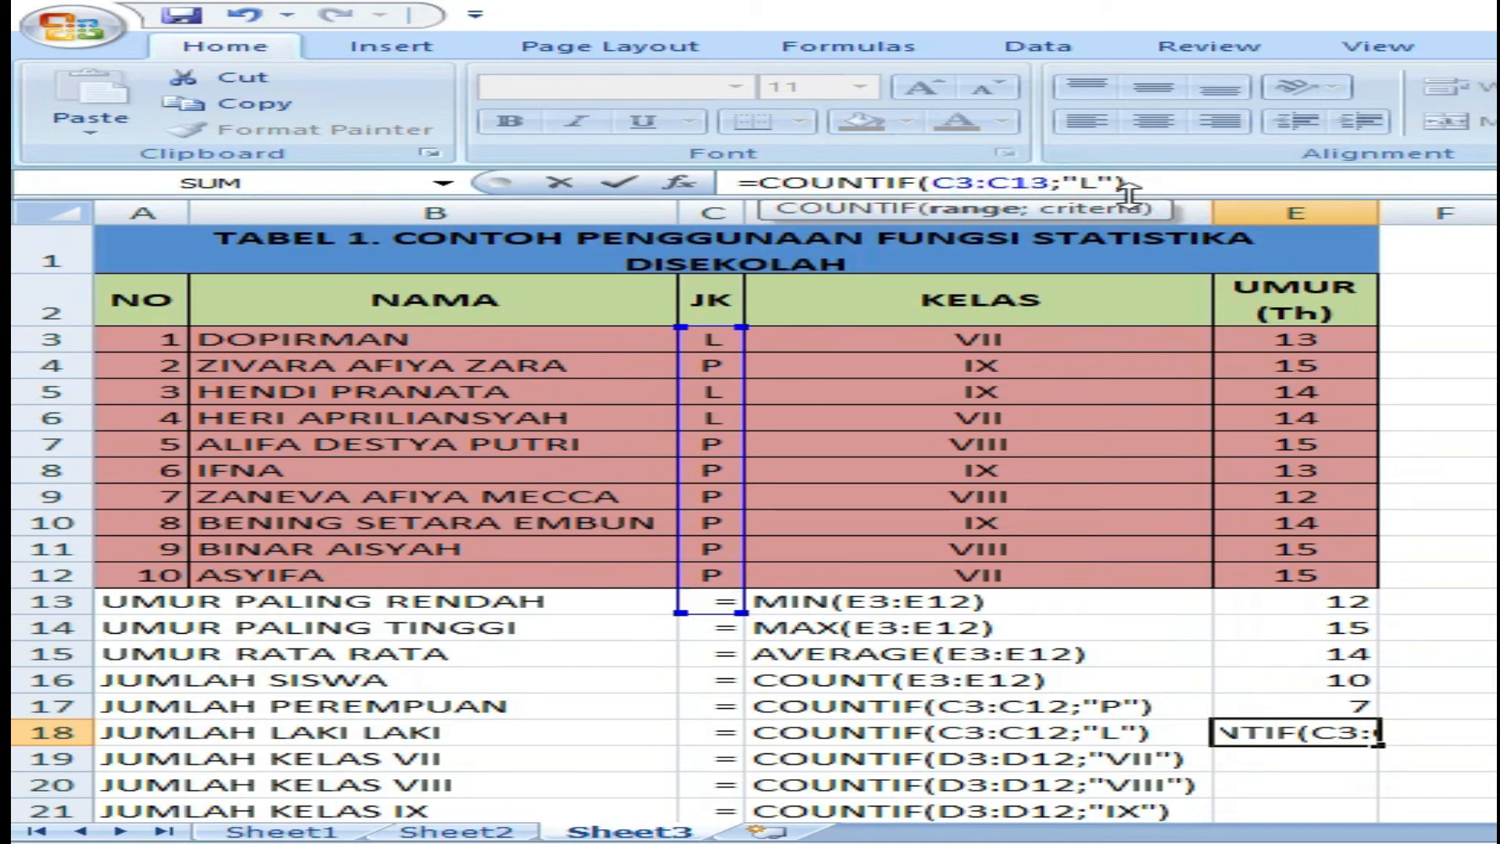
key(BackSpace)
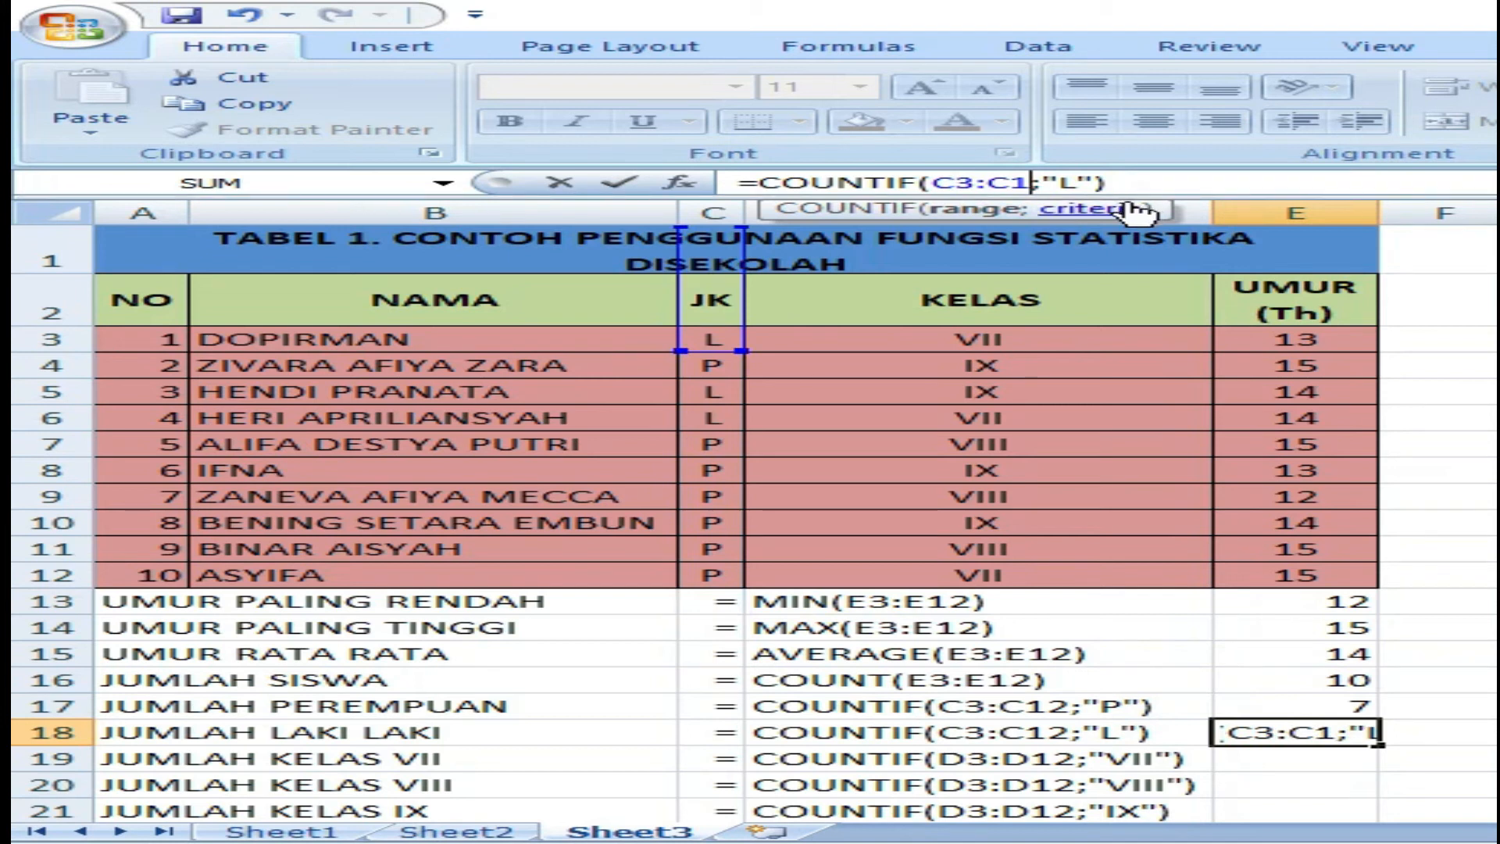
text(2)
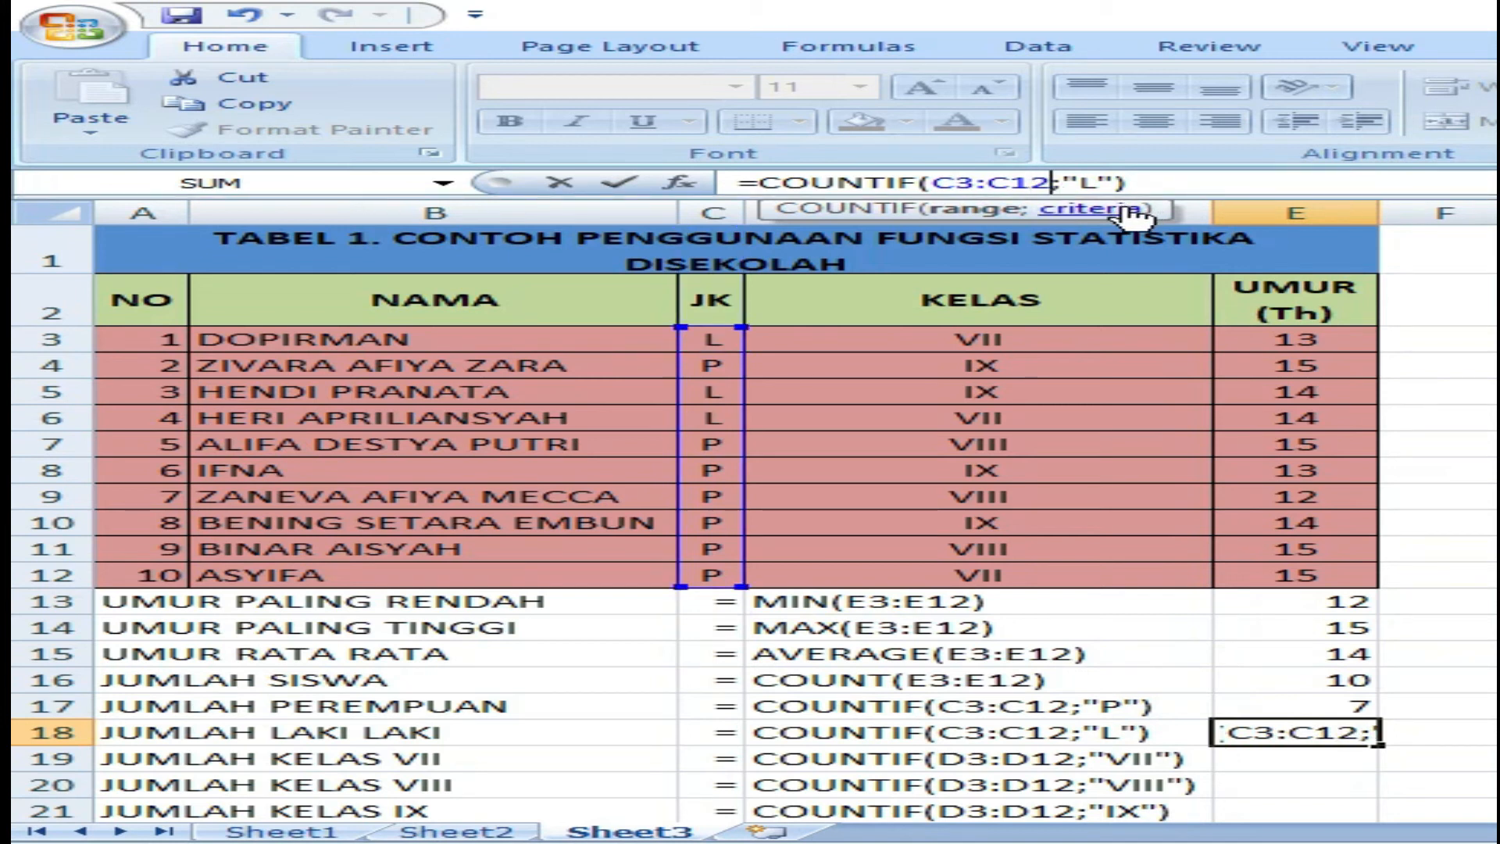
key(Return)
click(1303, 725)
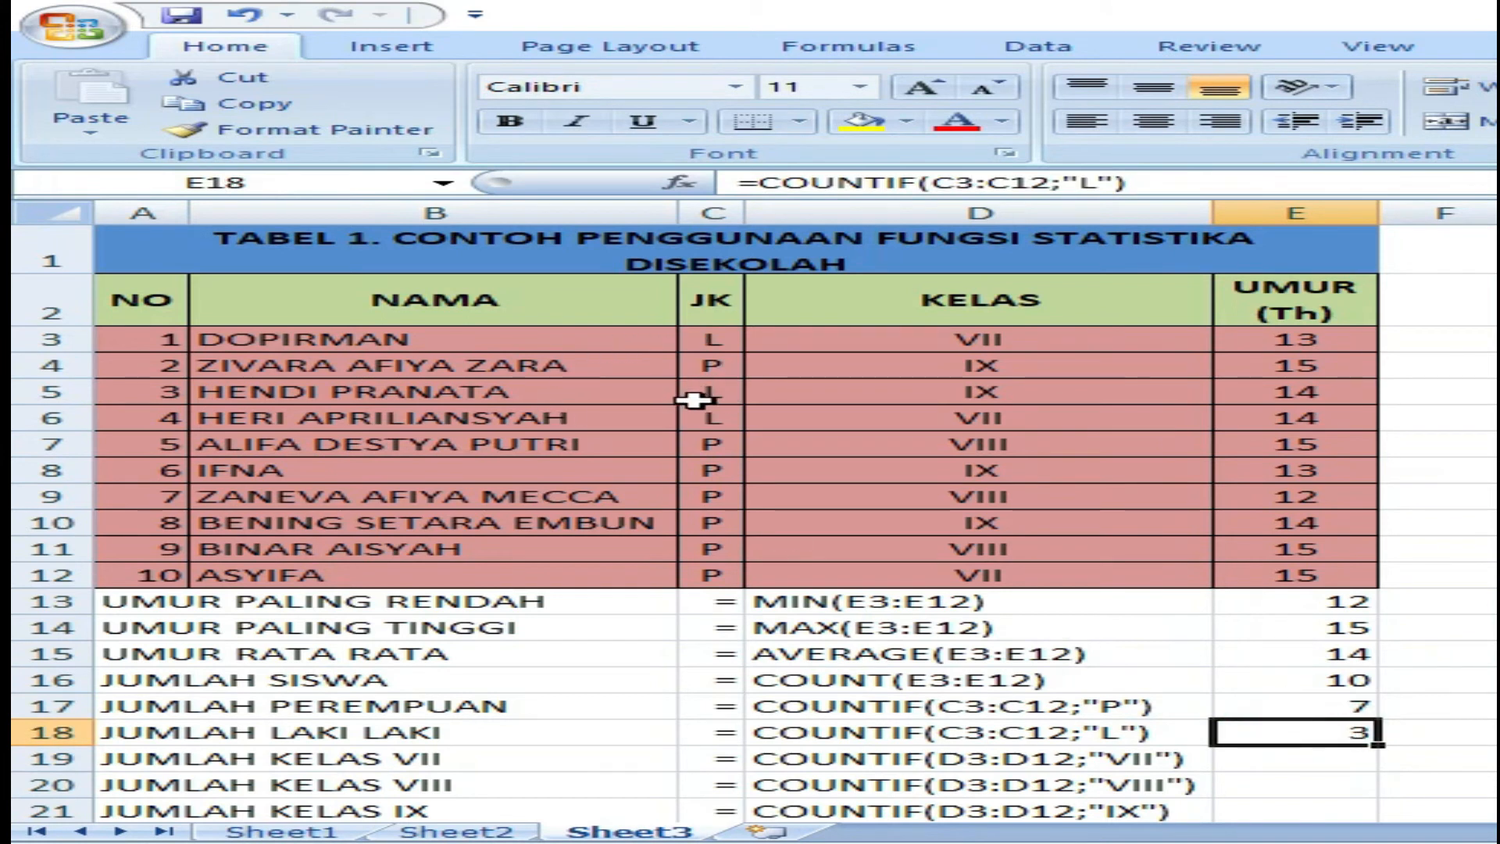
Step: Fill the COUNTIF formula from cell E18 down into E19 for the class VII count (JUMLAH KELAS VII)
scroll(1094, 703, down, 2)
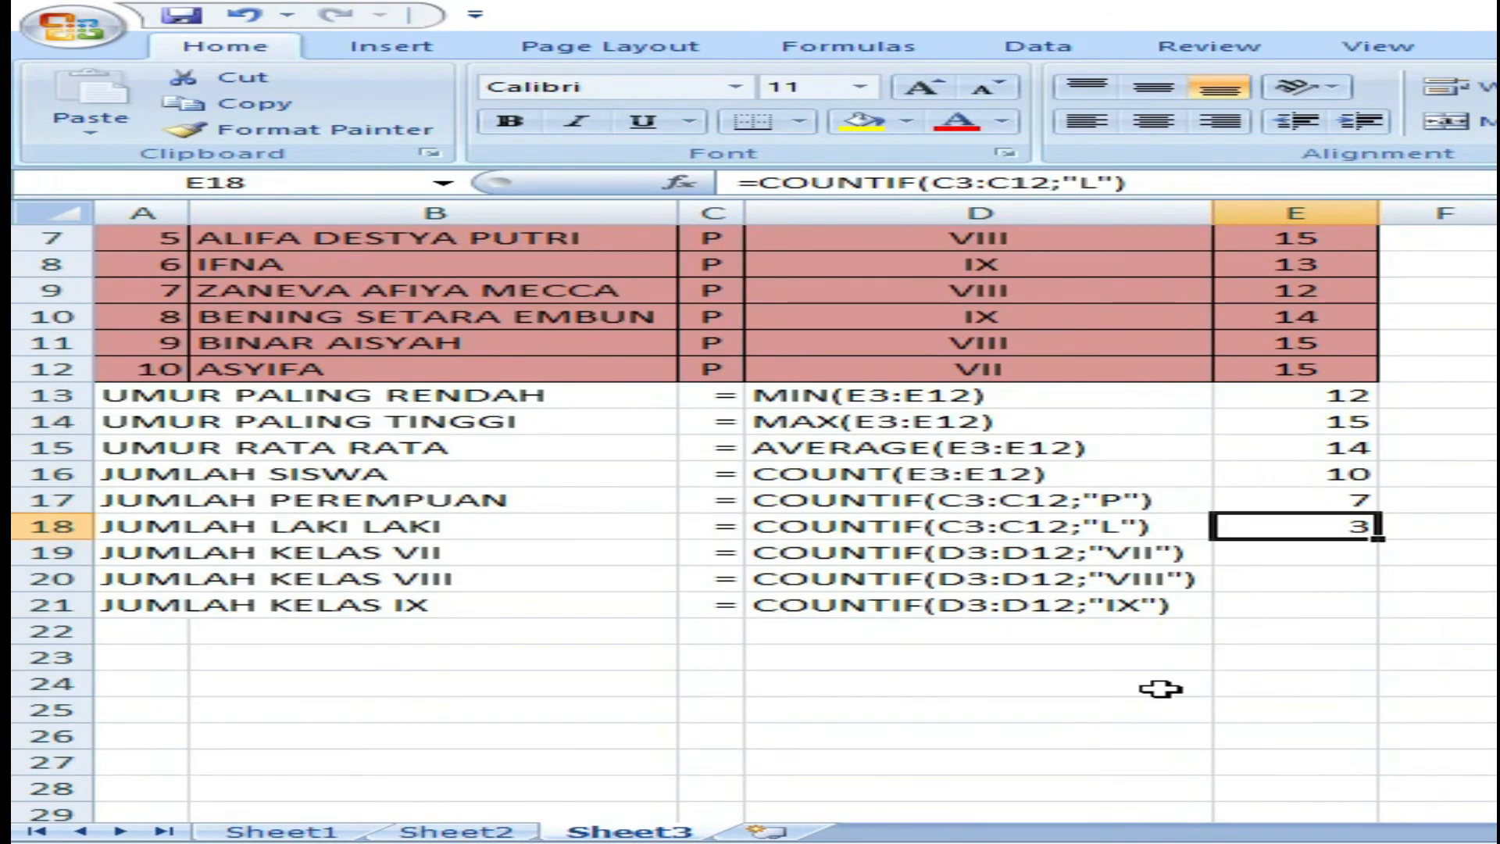
scroll(1161, 689, up, 2)
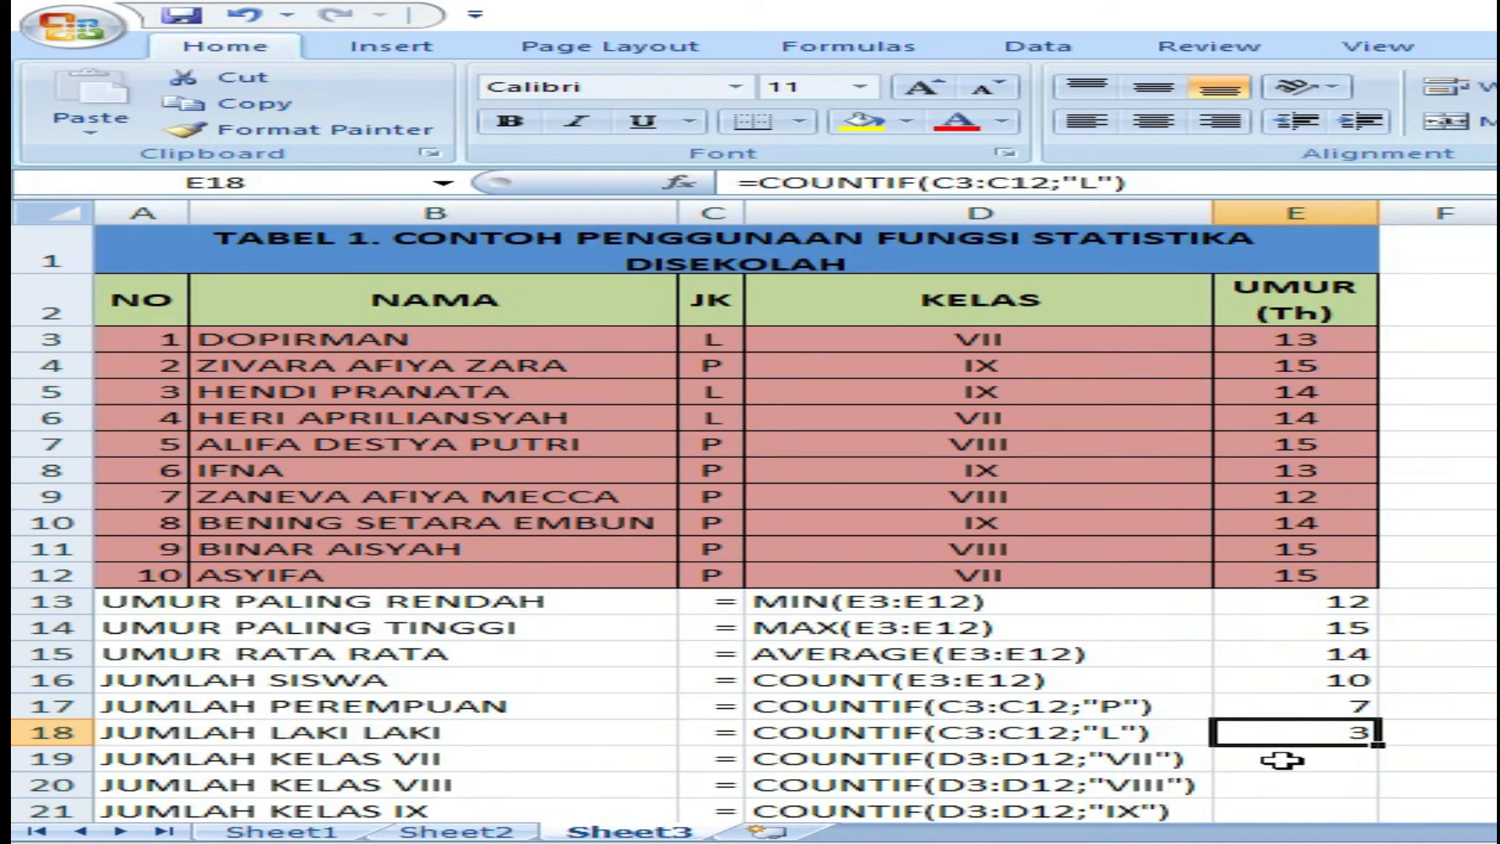
click(1349, 726)
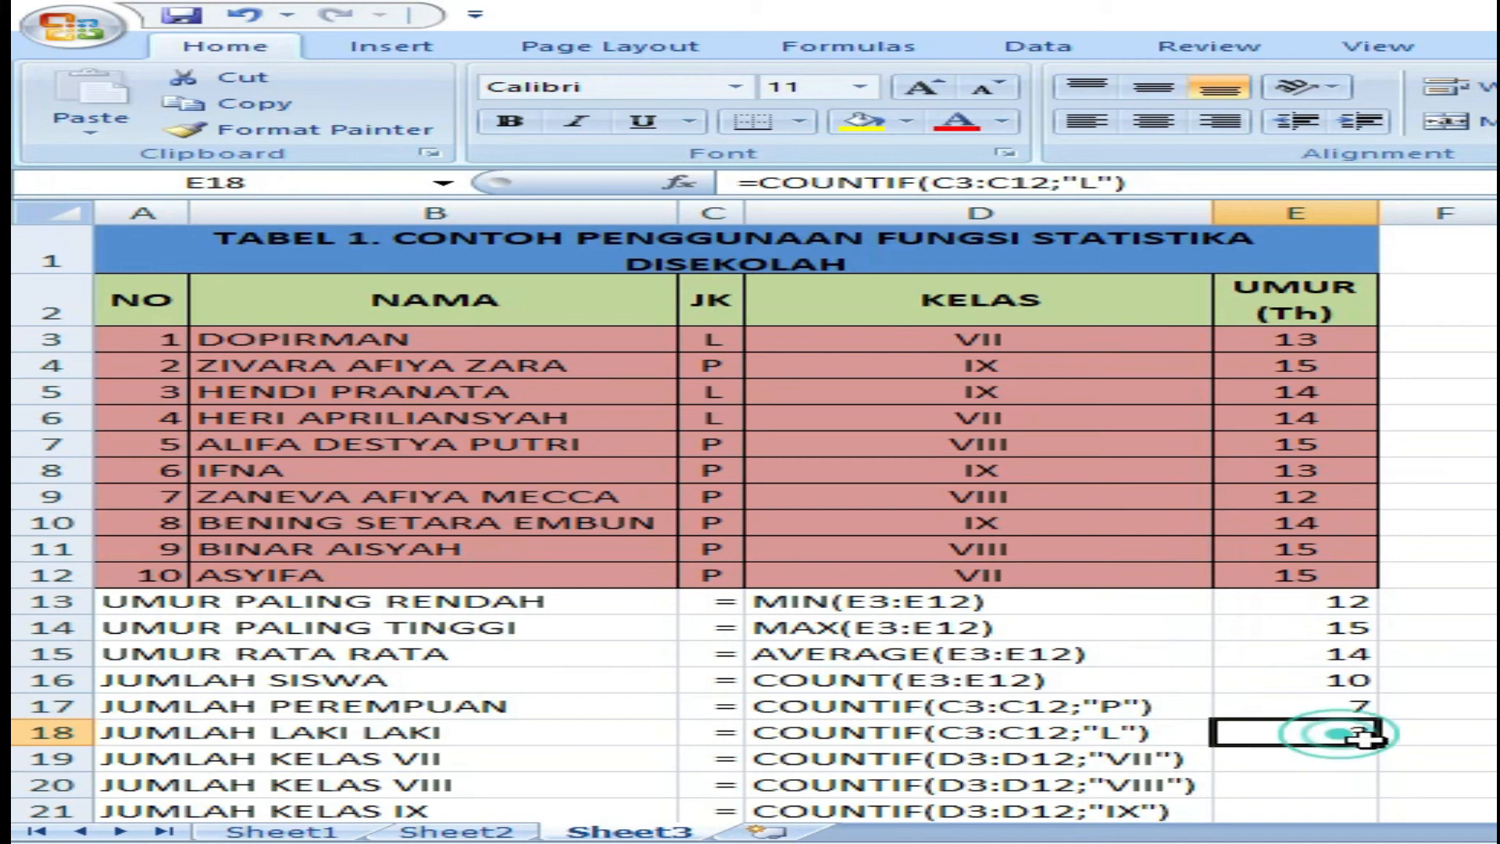
drag(1376, 744, 1373, 761)
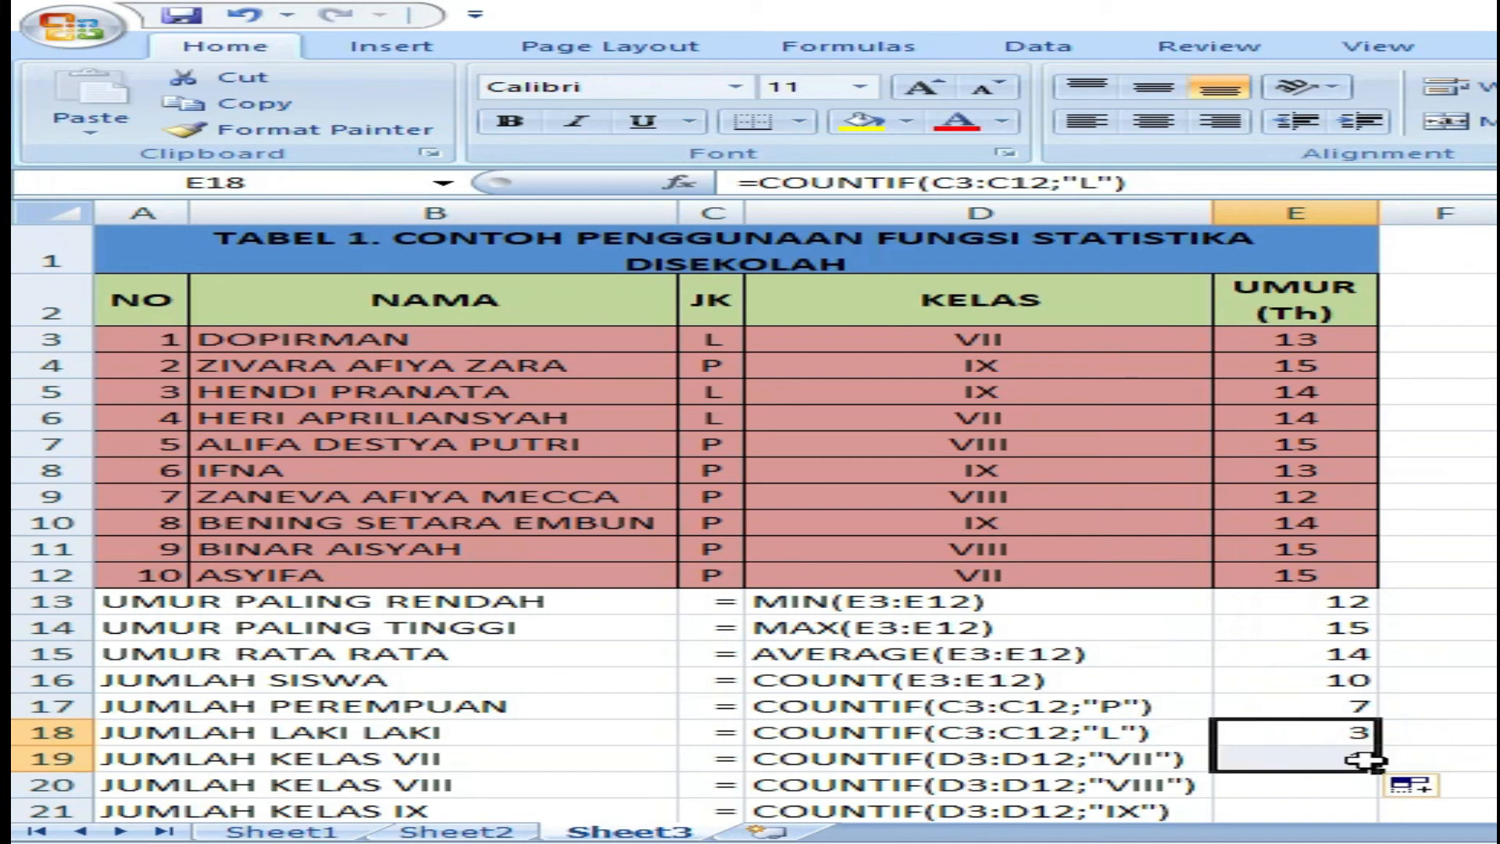
click(1286, 755)
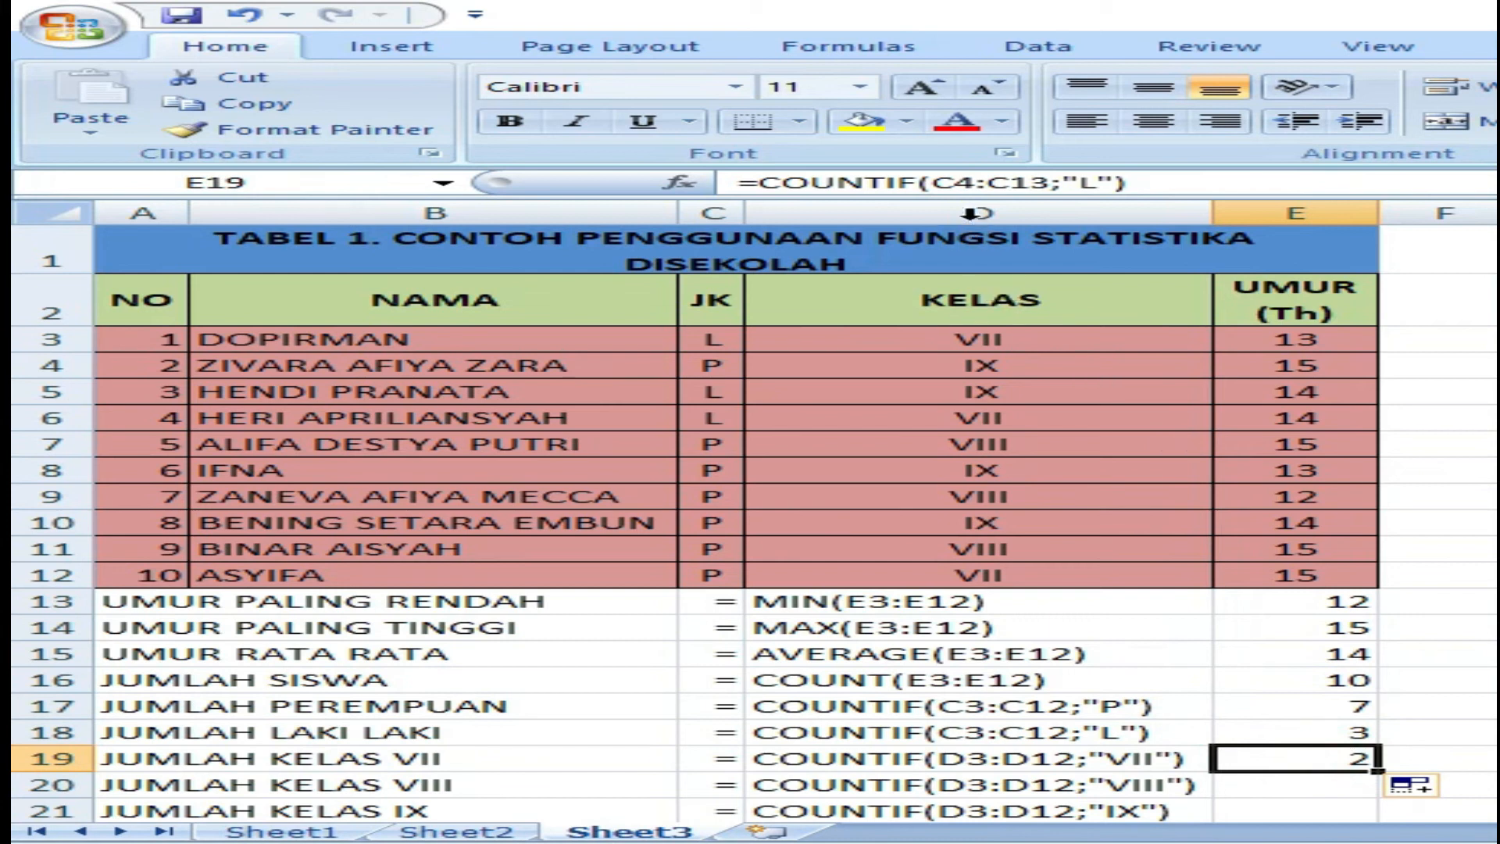
Step: Change the range of the COUNTIF formula in cell E19 to D3:D13
click(959, 182)
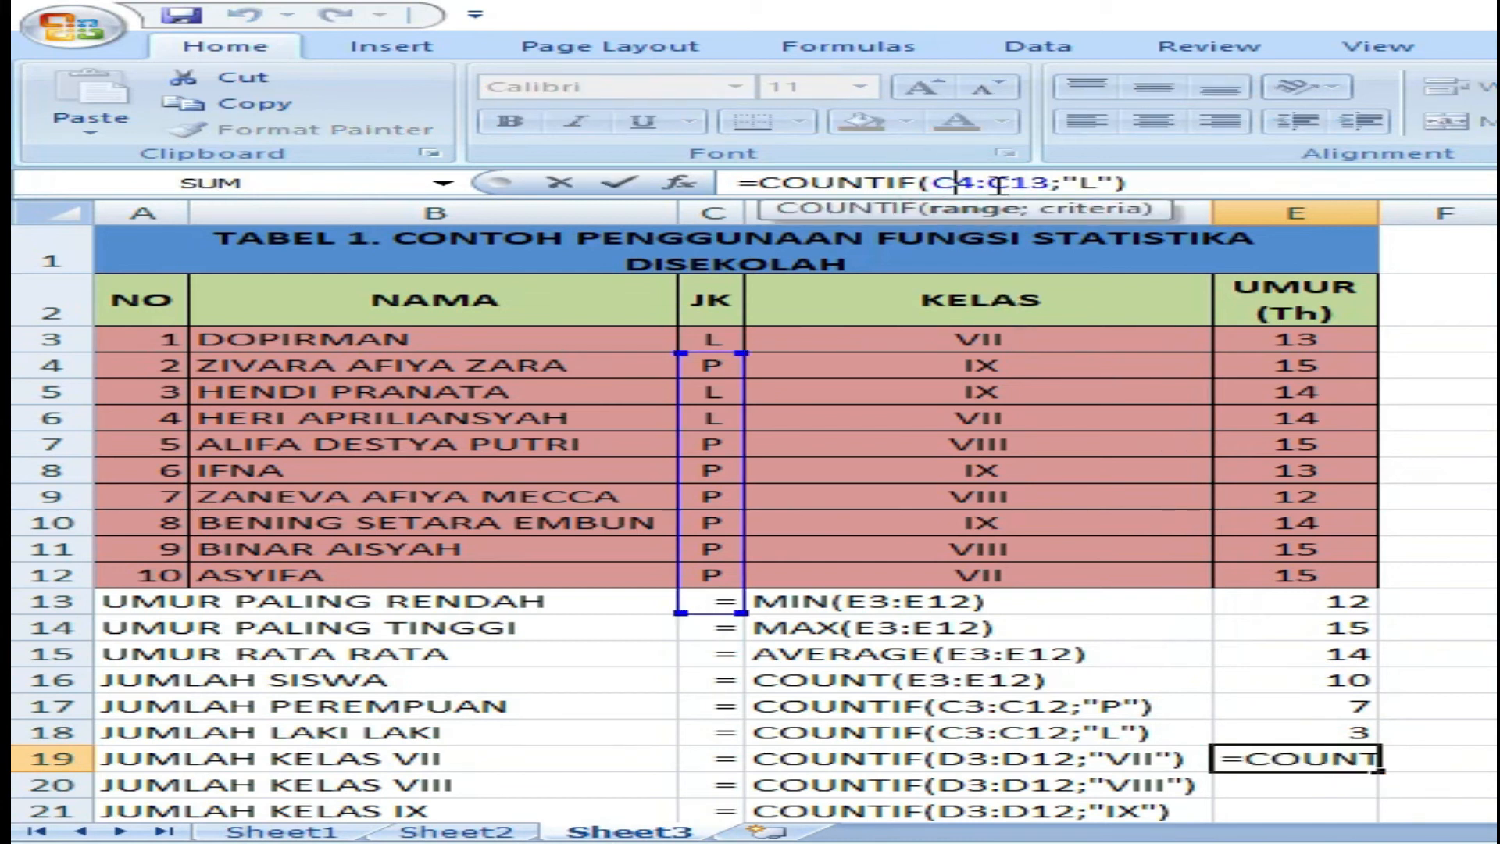
key(BackSpace)
key(BackSpace)
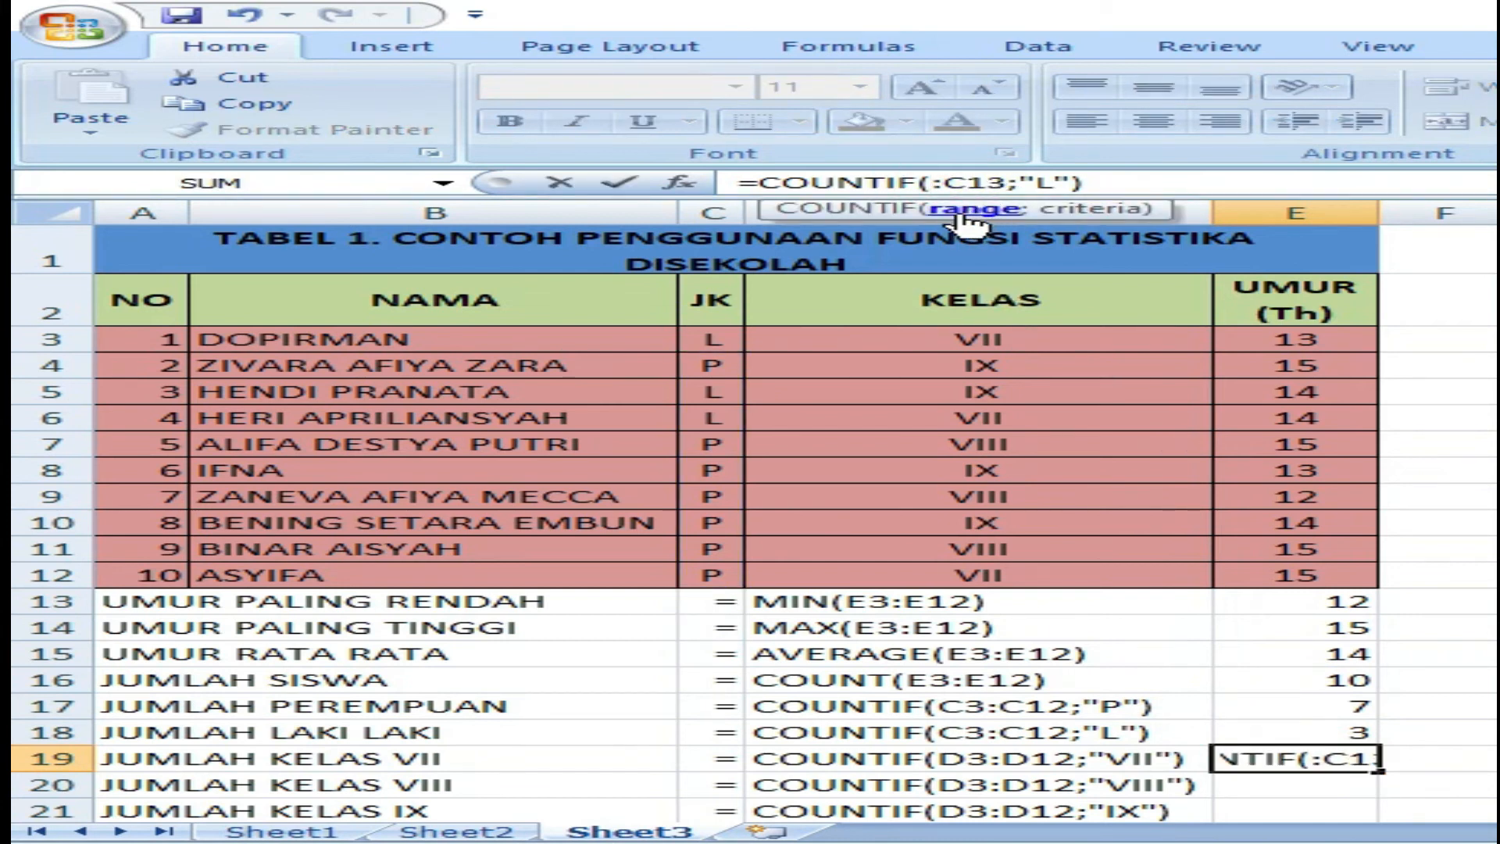
text(D3)
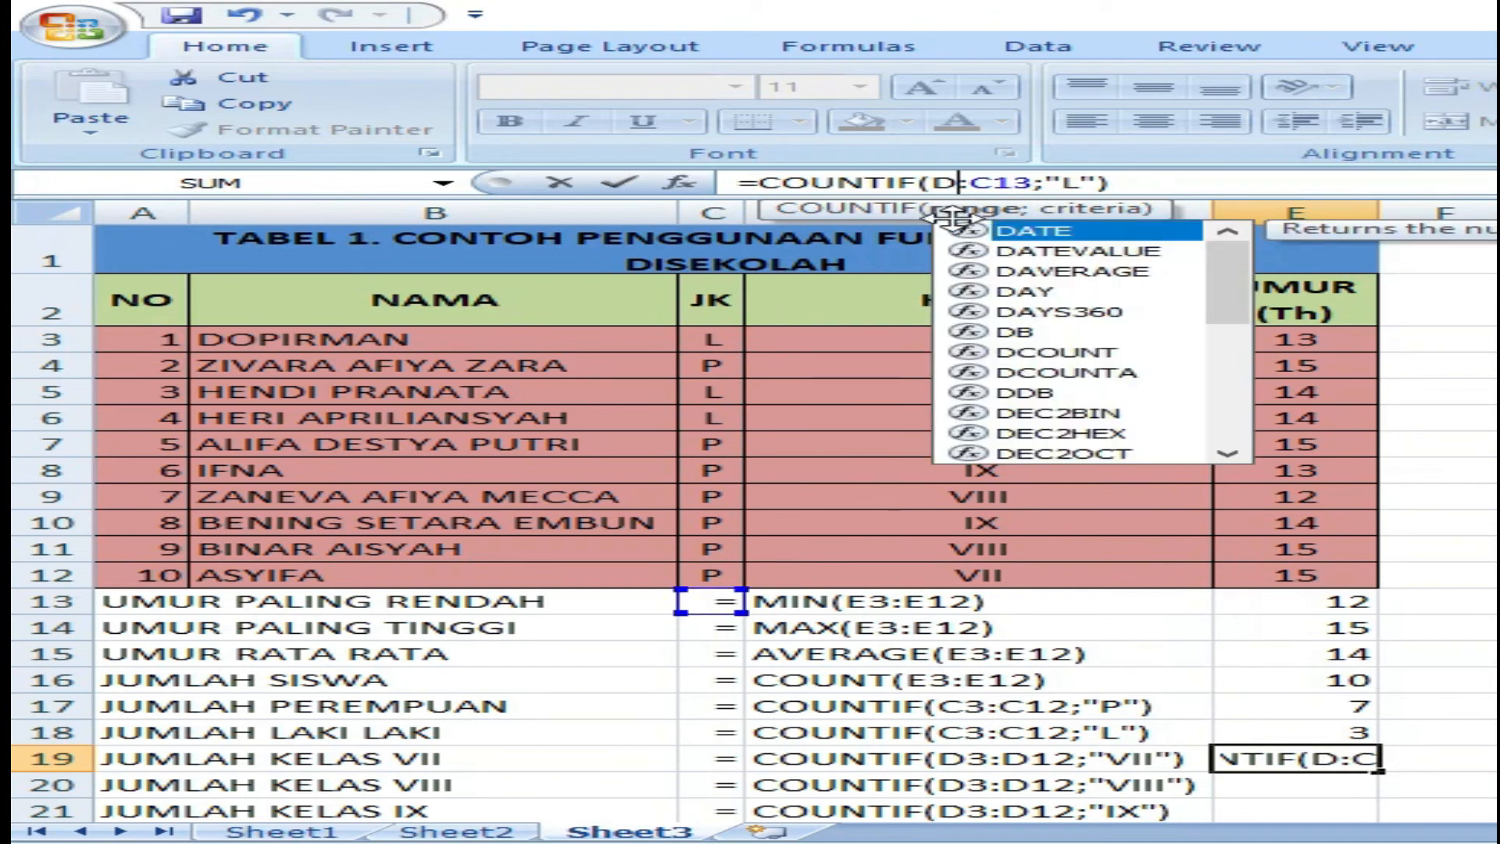
click(1023, 182)
key(BackSpace)
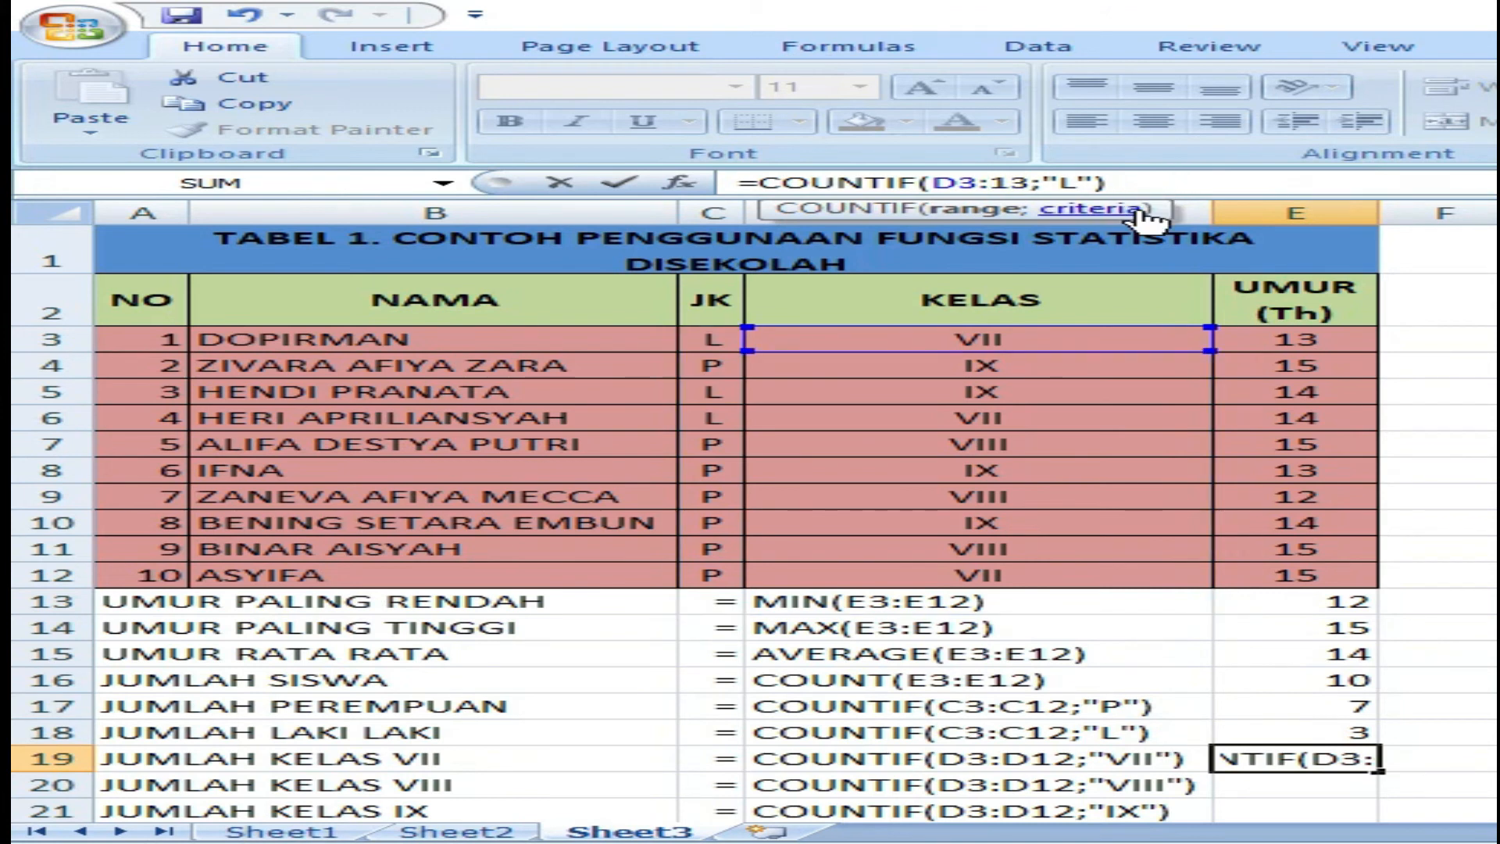
text(D)
Step: Change the criterion of the COUNTIF formula in cell E19 to "VIII" and fill the formula down through E21
click(1097, 182)
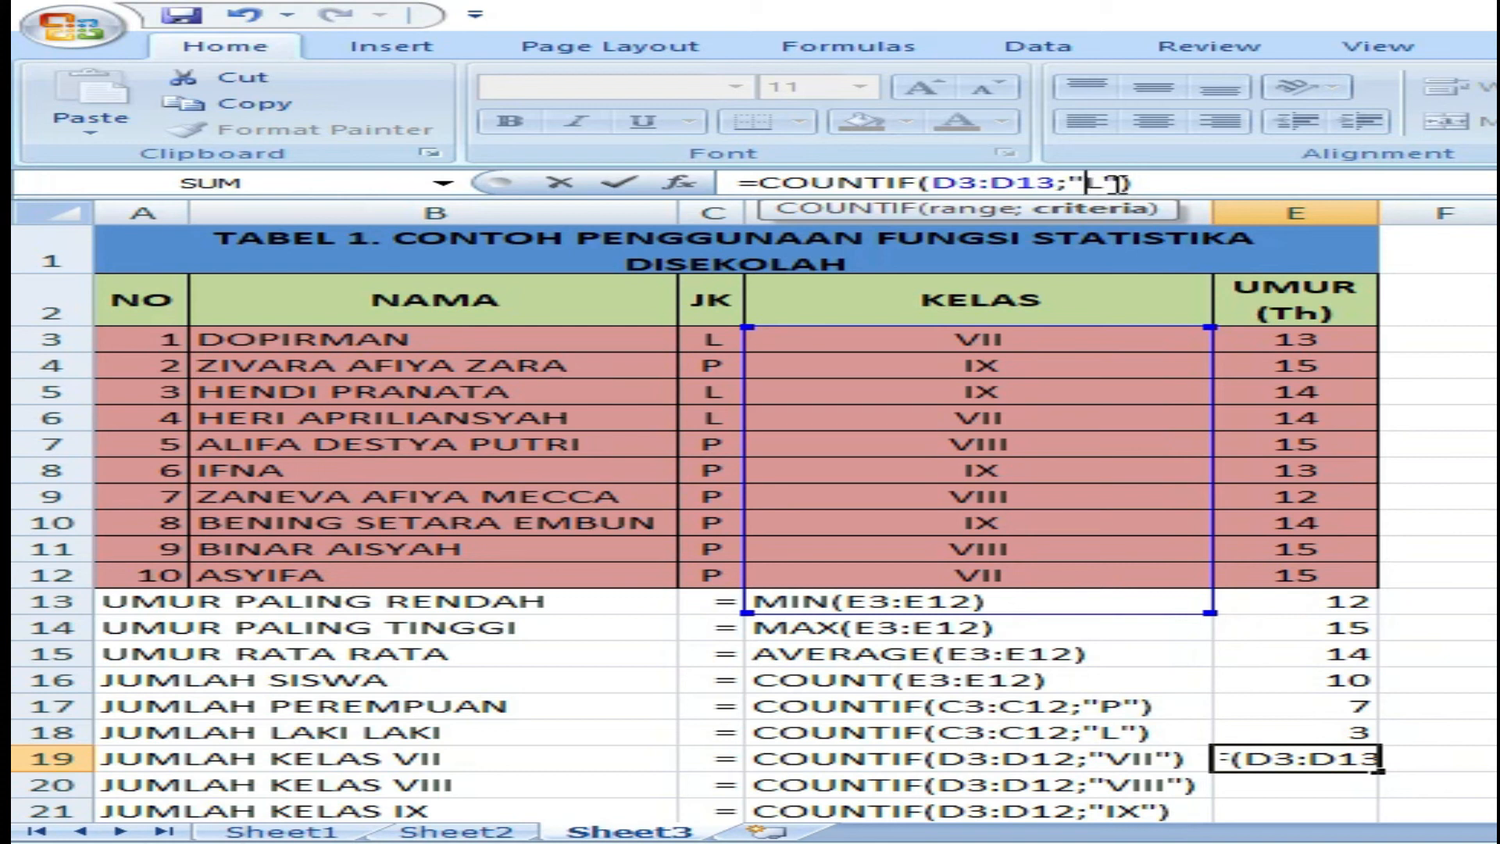
key(BackSpace)
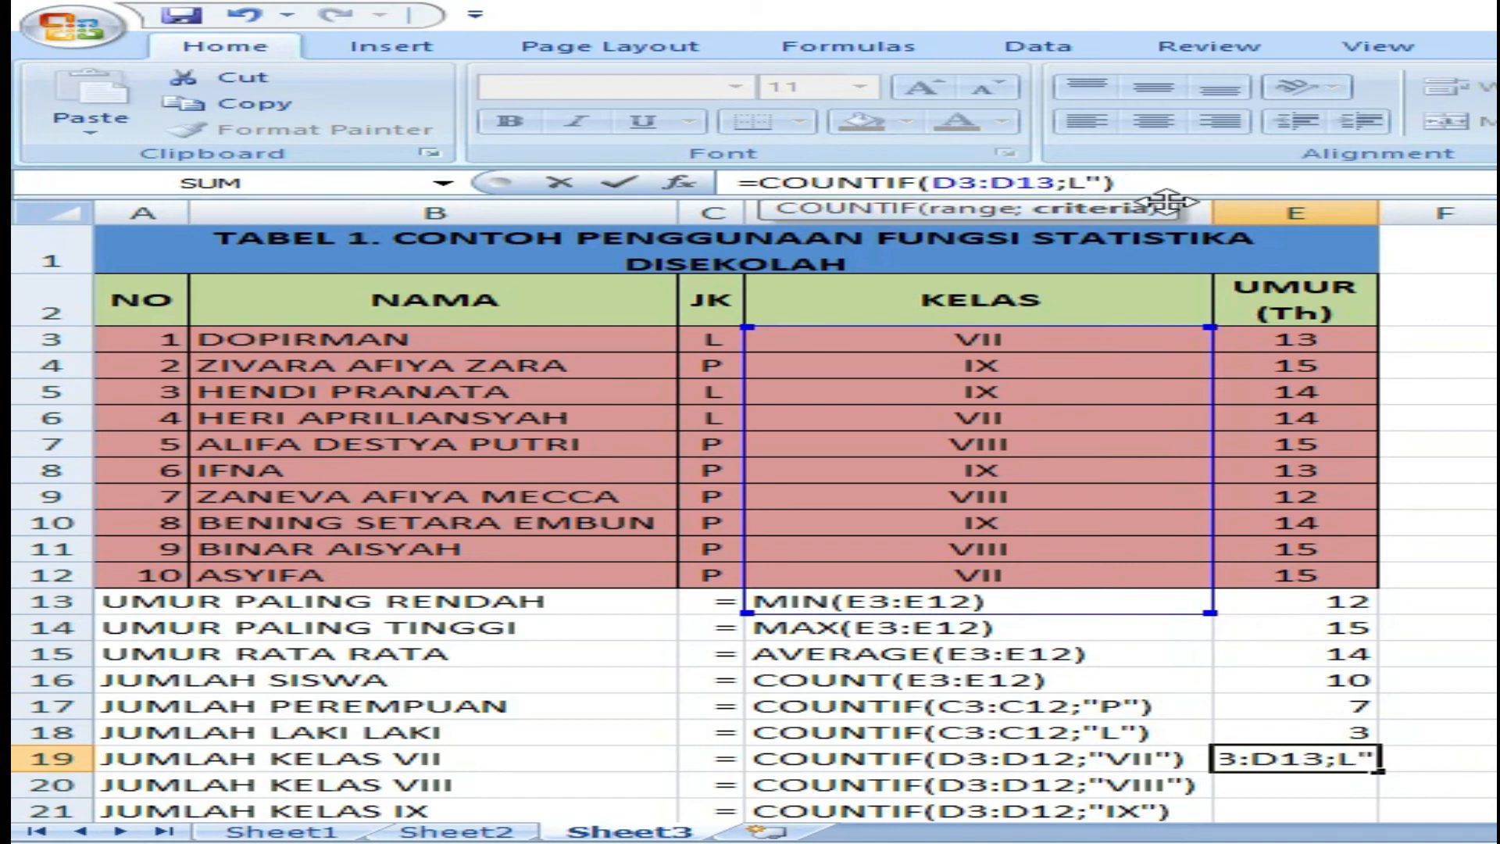
text(VII)
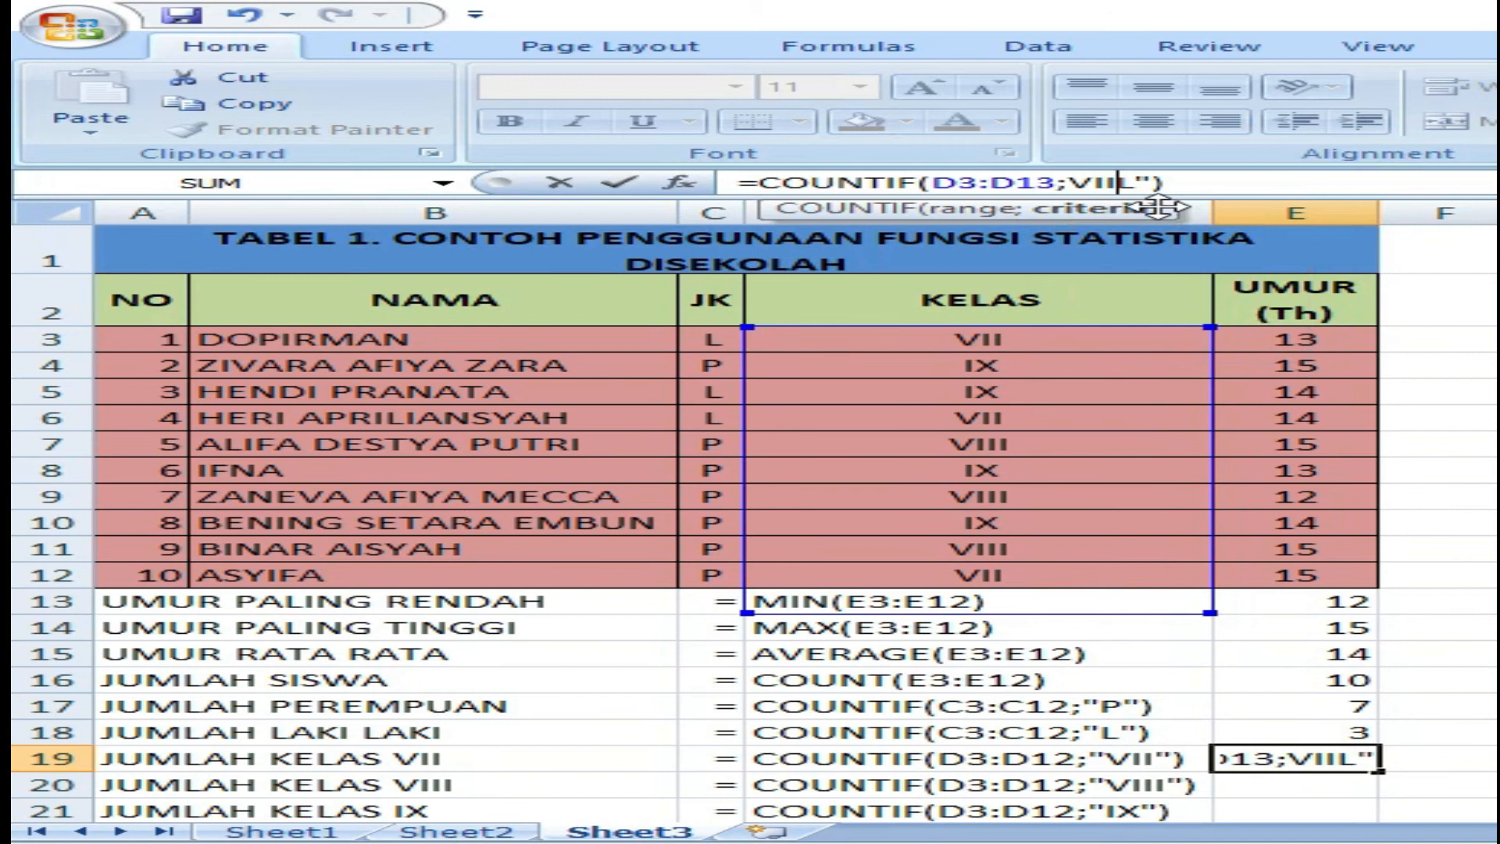
click(1223, 185)
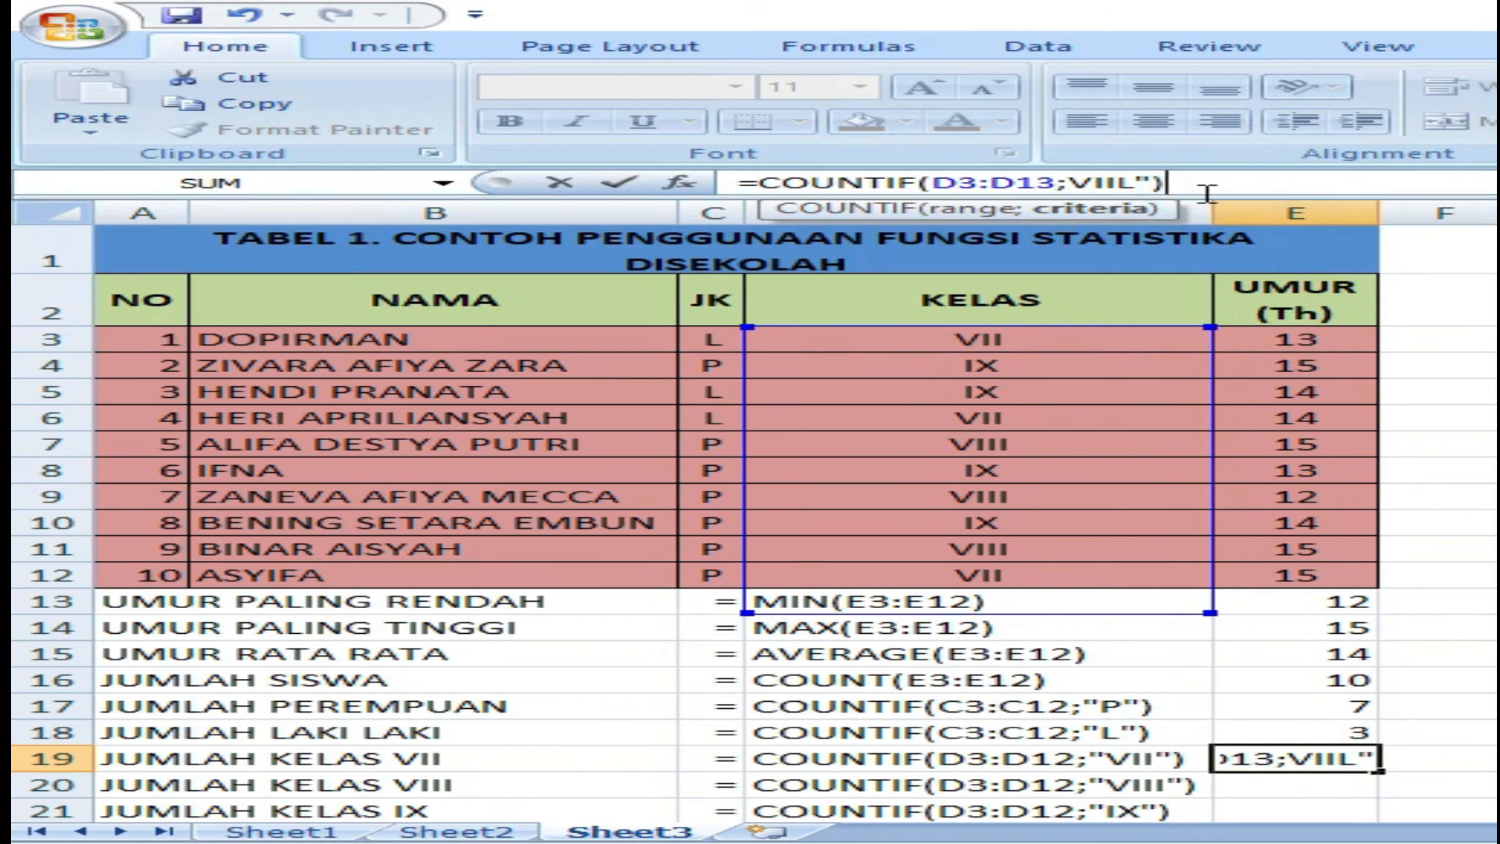
key(Return)
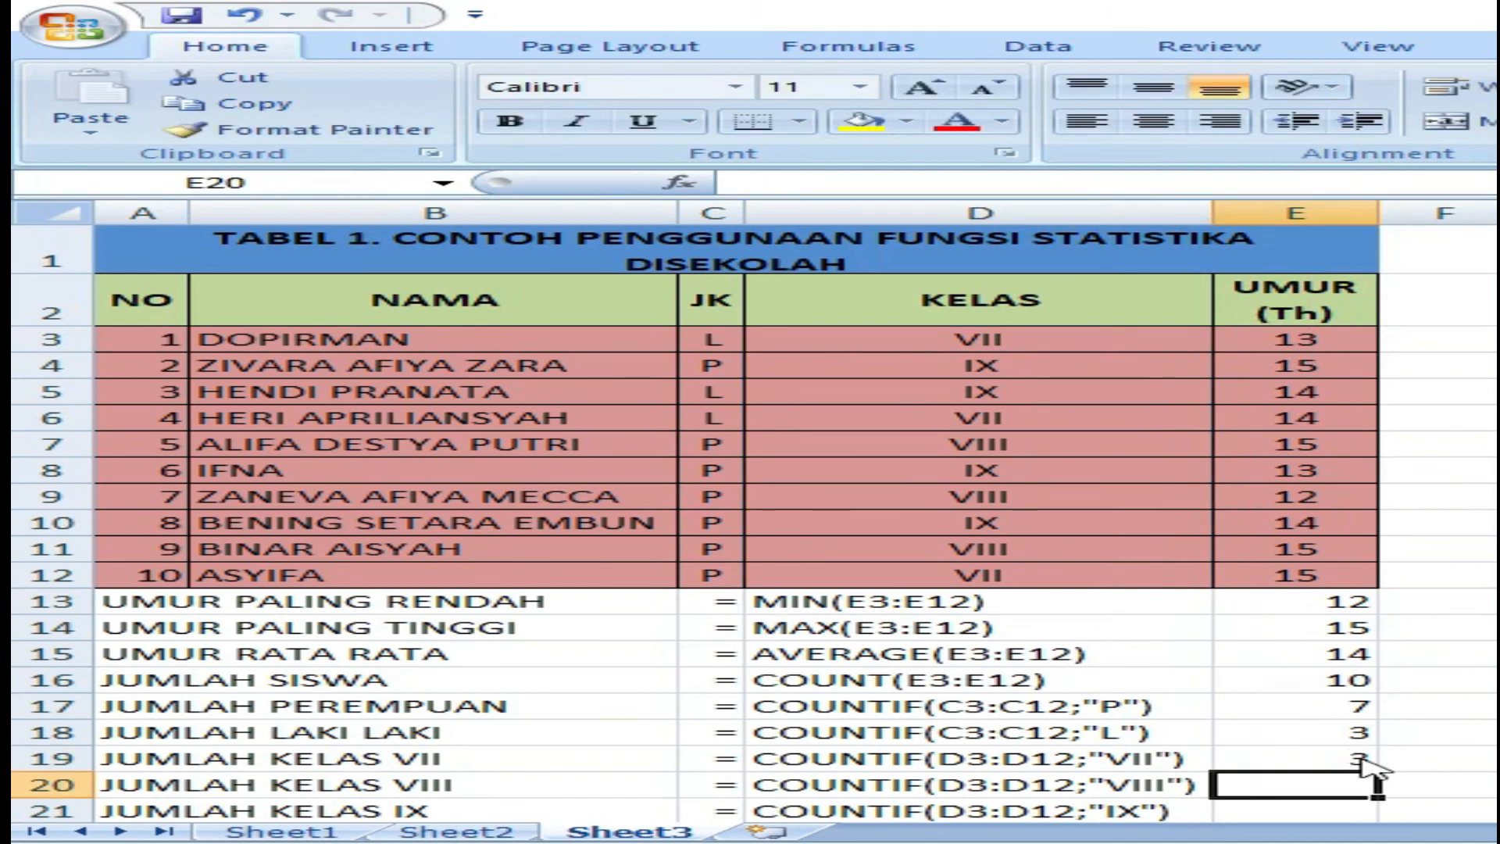
click(1302, 749)
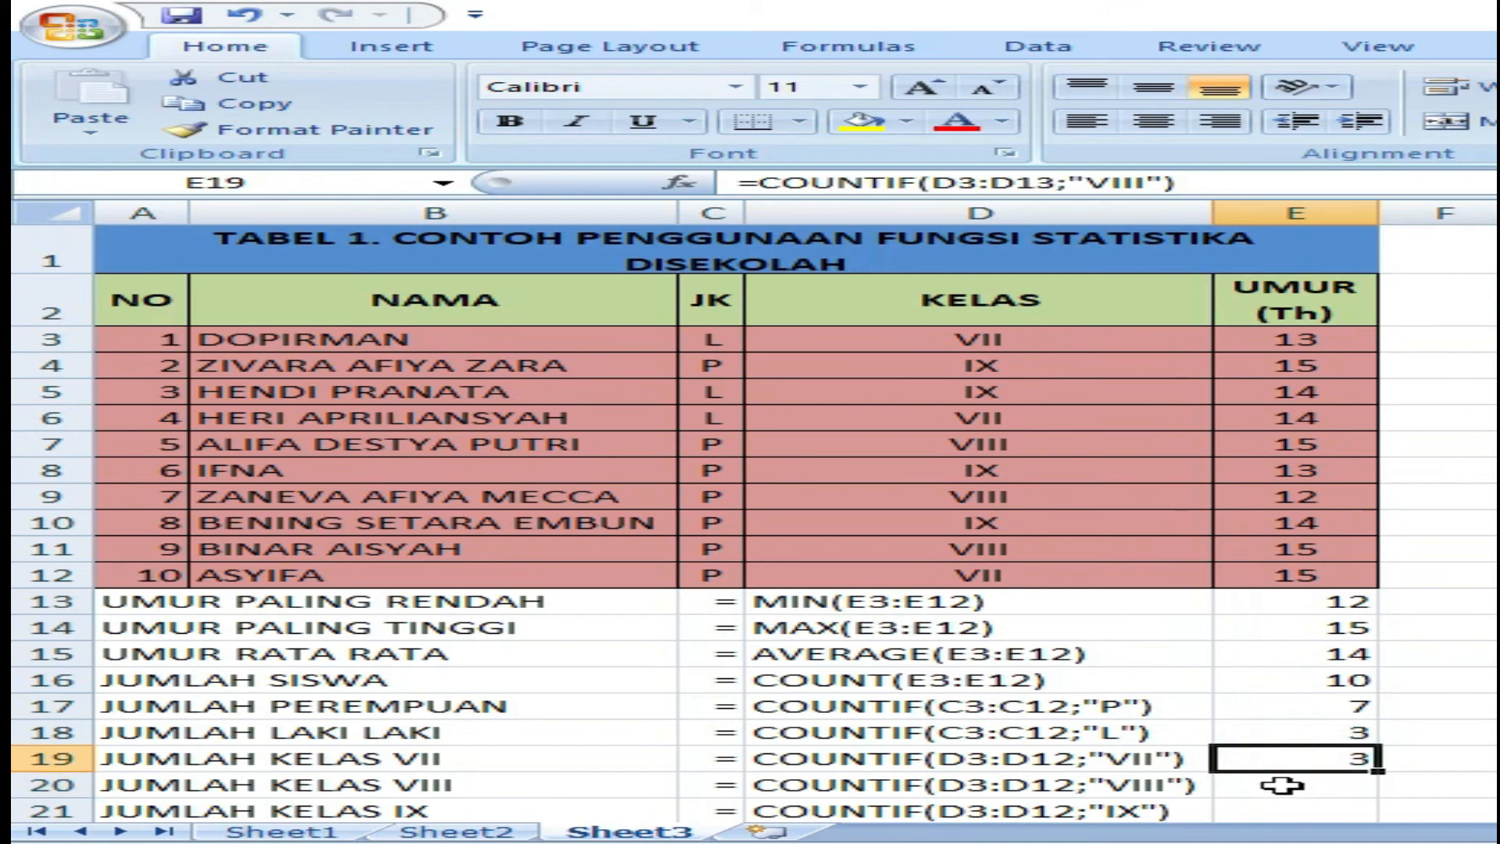
drag(1375, 772, 1379, 813)
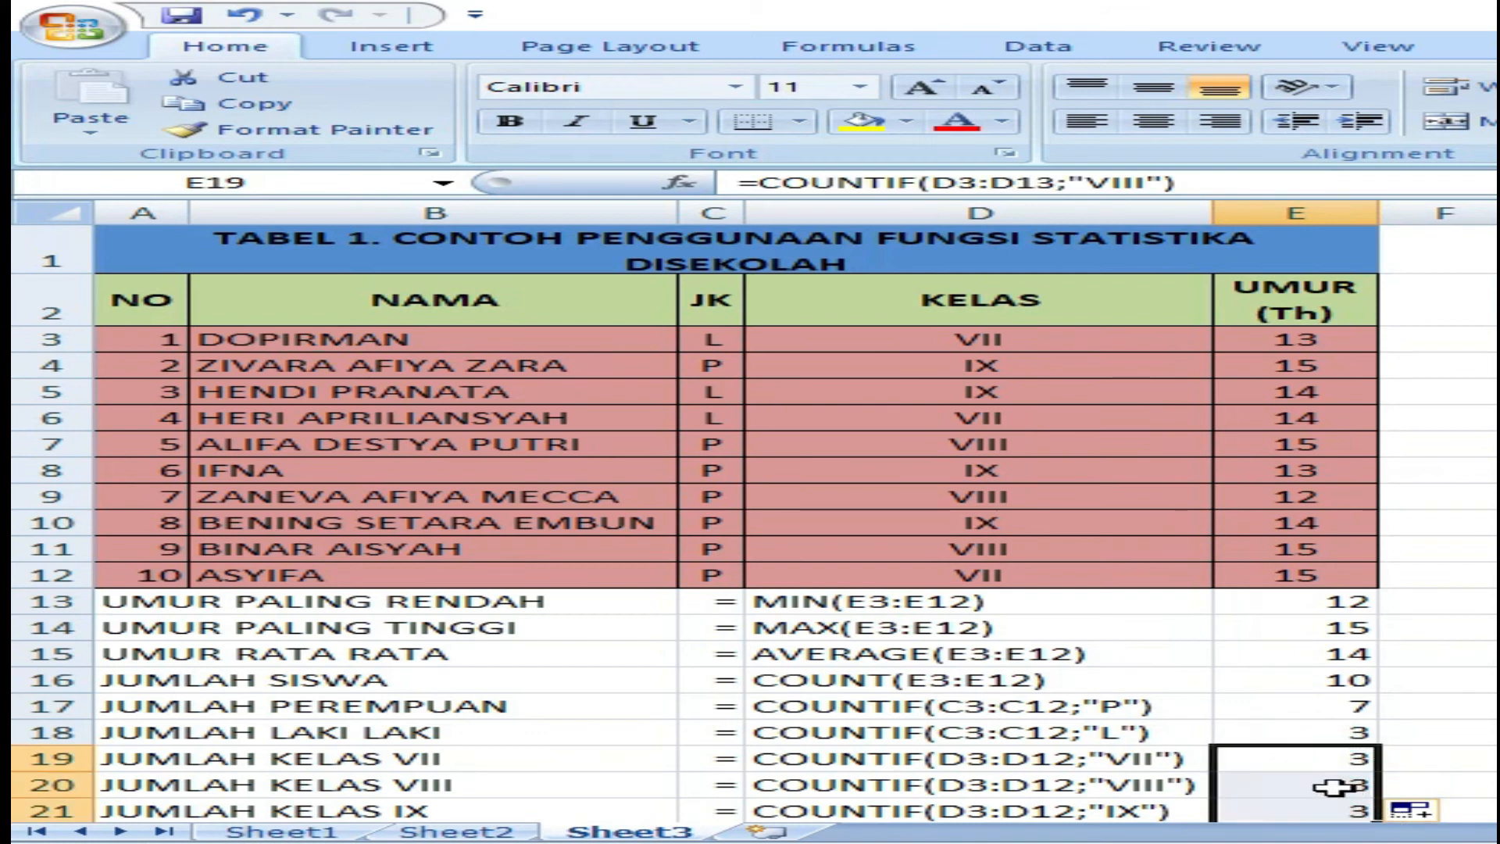
Step: Correct the range of the COUNTIF formula in cell E20 (JUMLAH KELAS VIII) to D3:D12
click(1336, 785)
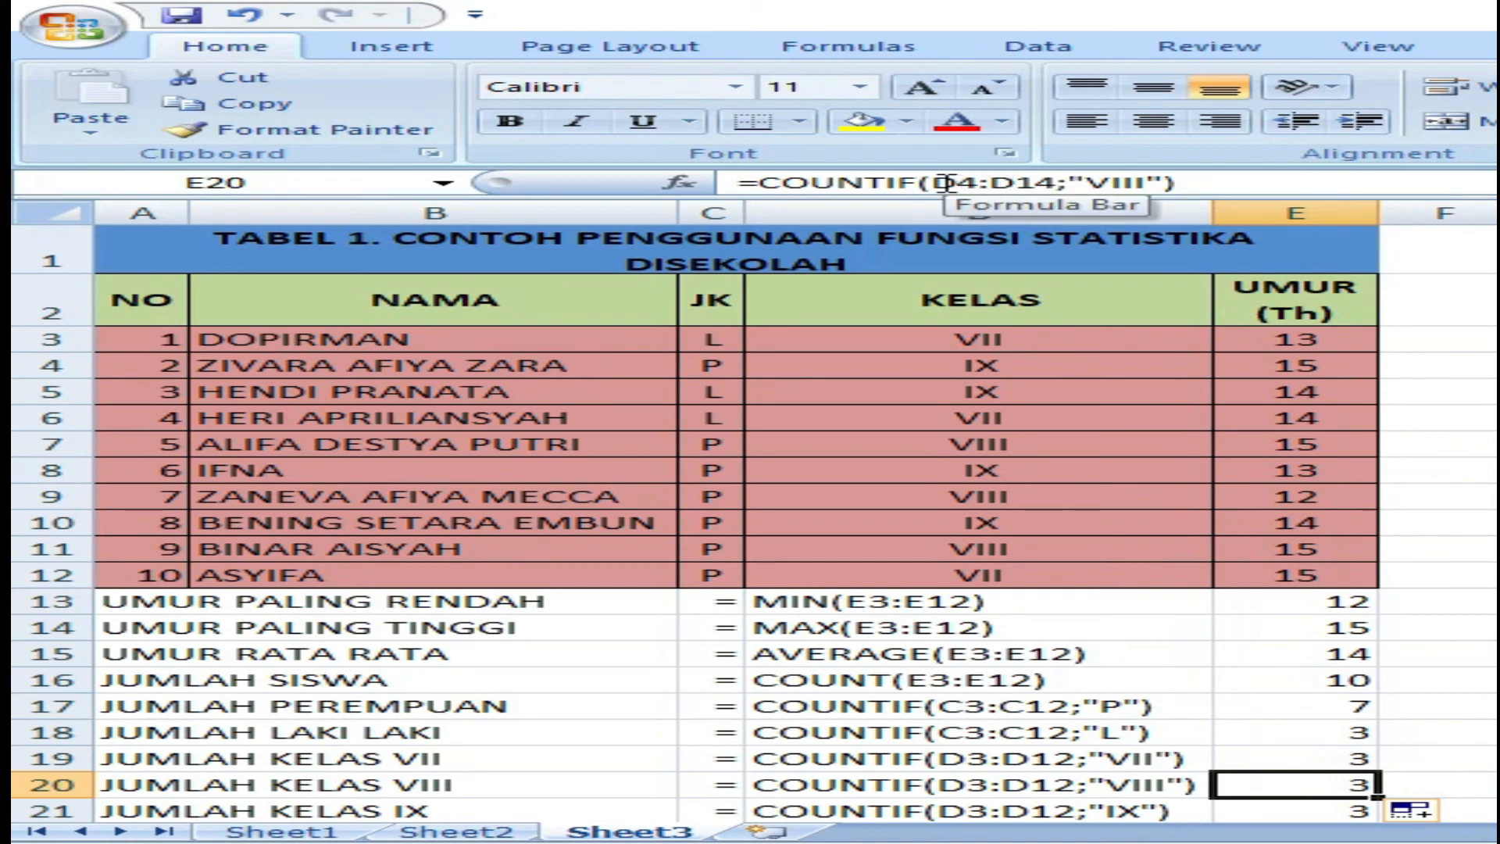
click(1014, 183)
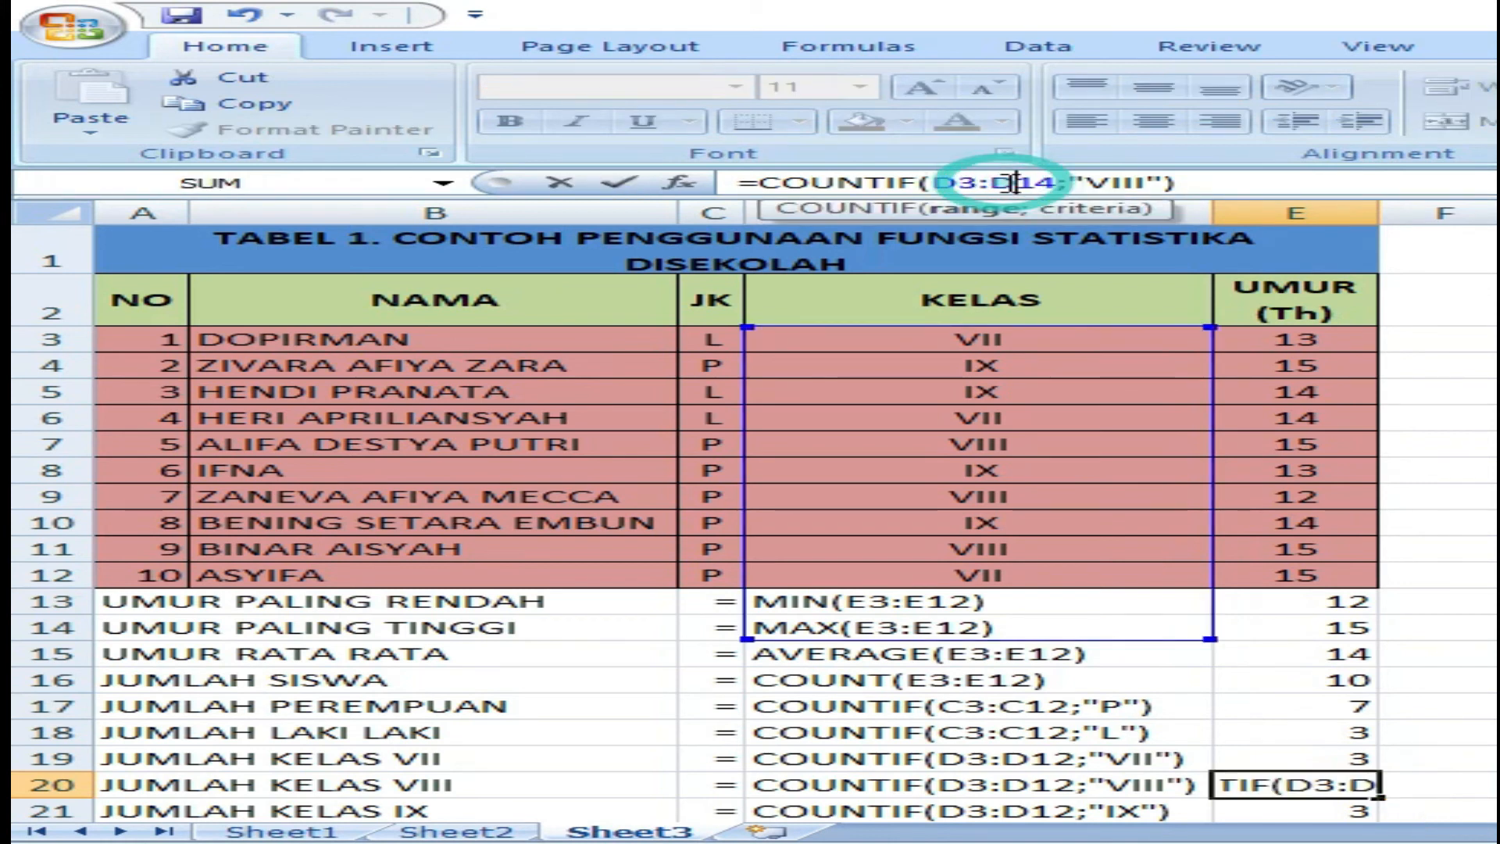
key(BackSpace)
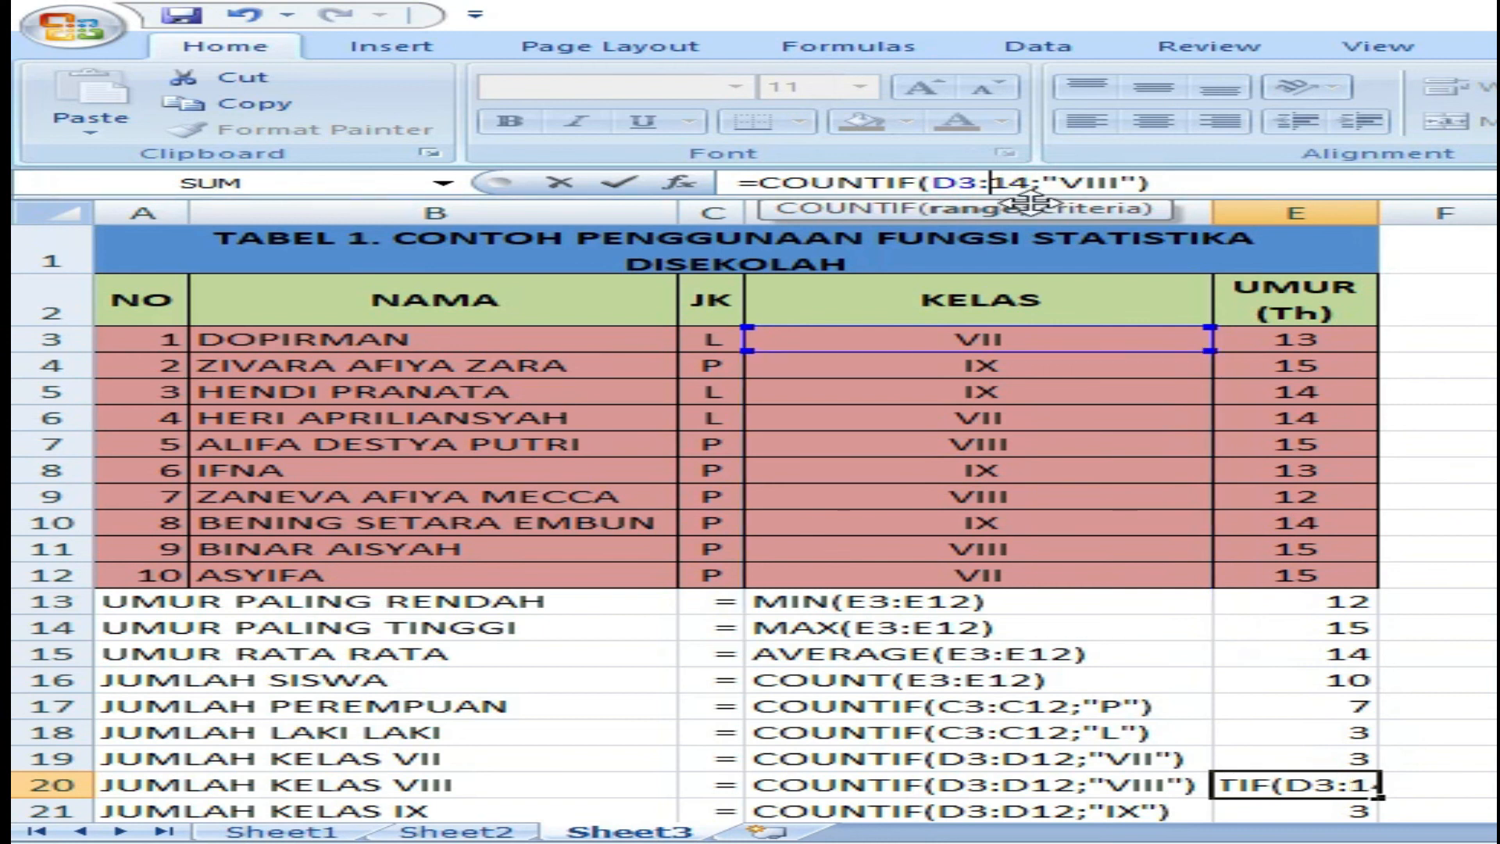
key(Delete)
key(Delete)
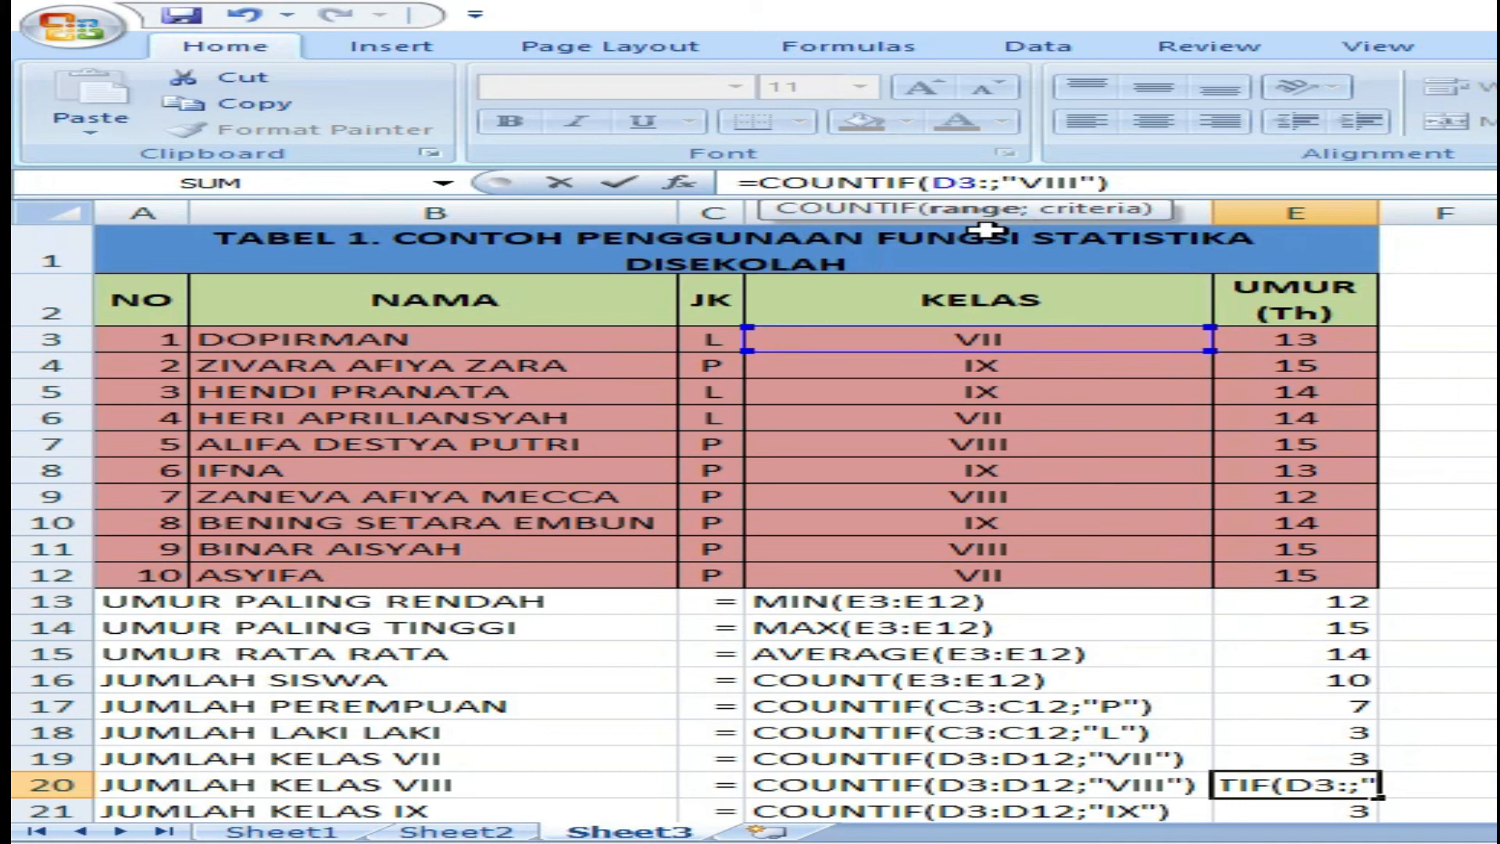
text(D12)
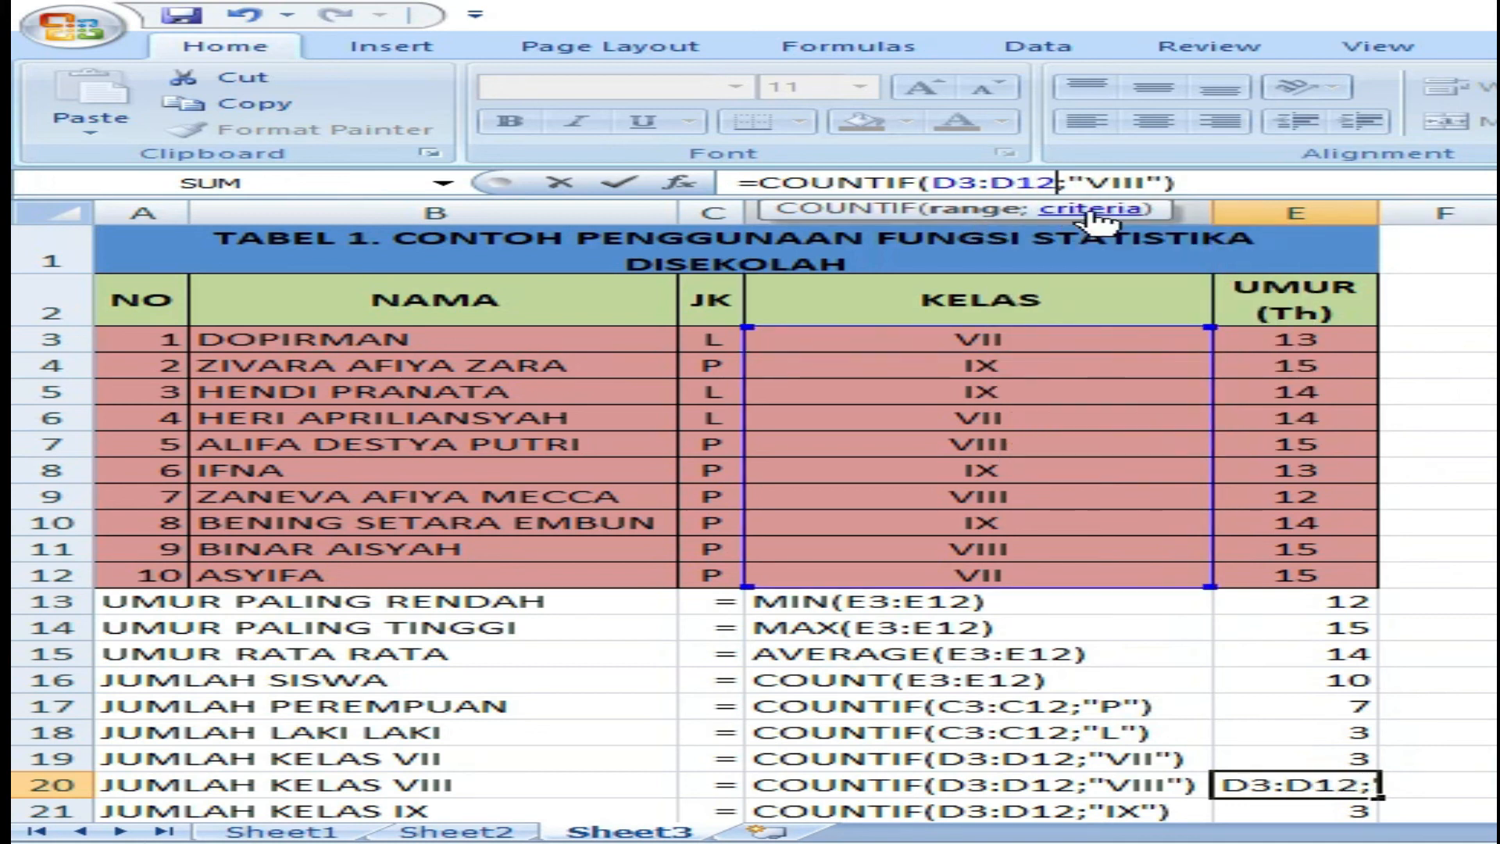
click(1189, 189)
key(Return)
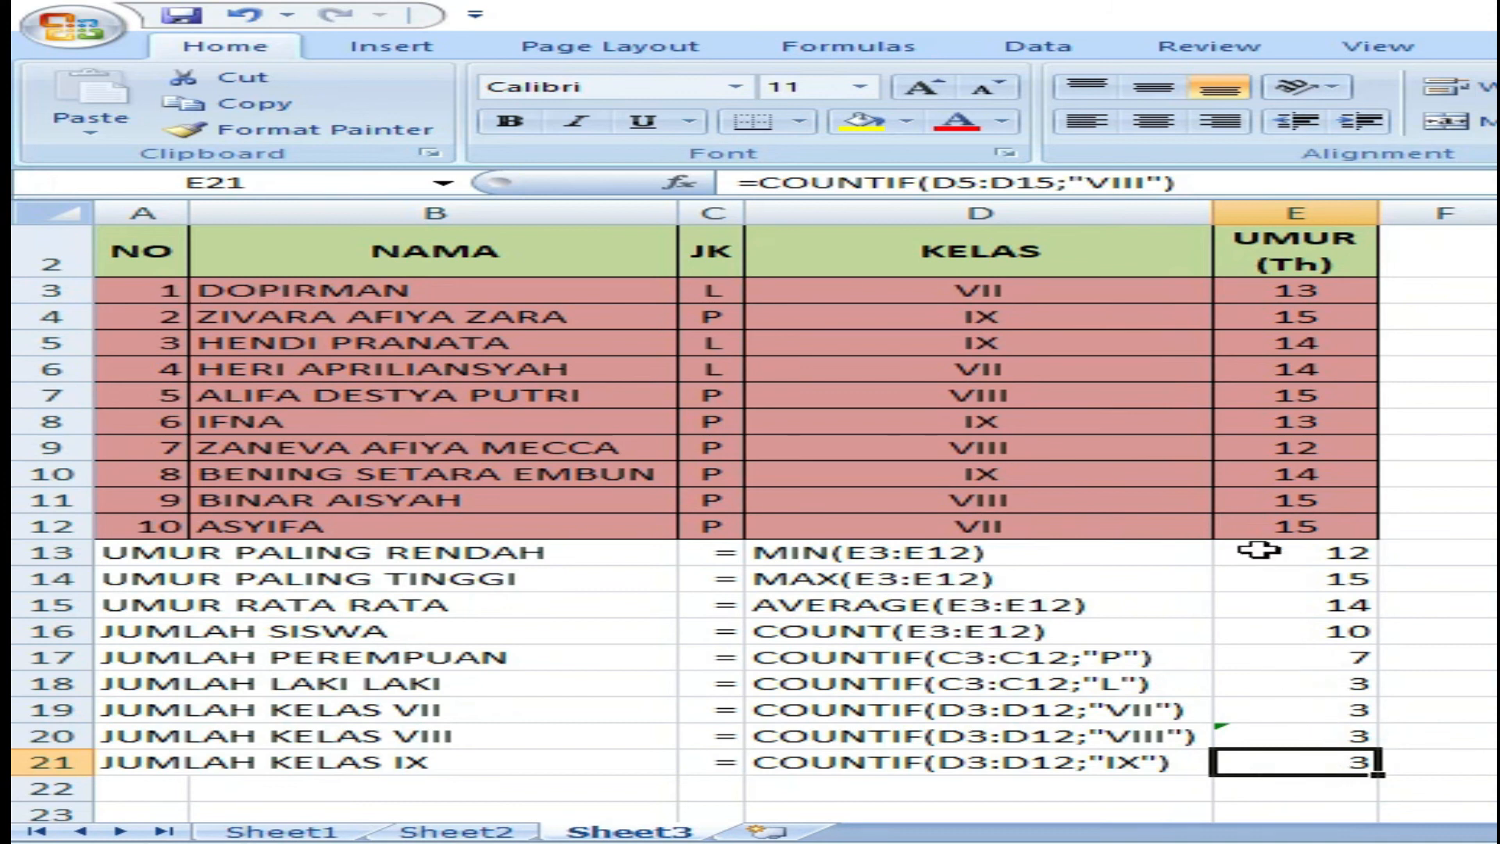
Step: Correct the range of the COUNTIF formula in cell E21 (JUMLAH KELAS IX) to D3:D12
click(943, 181)
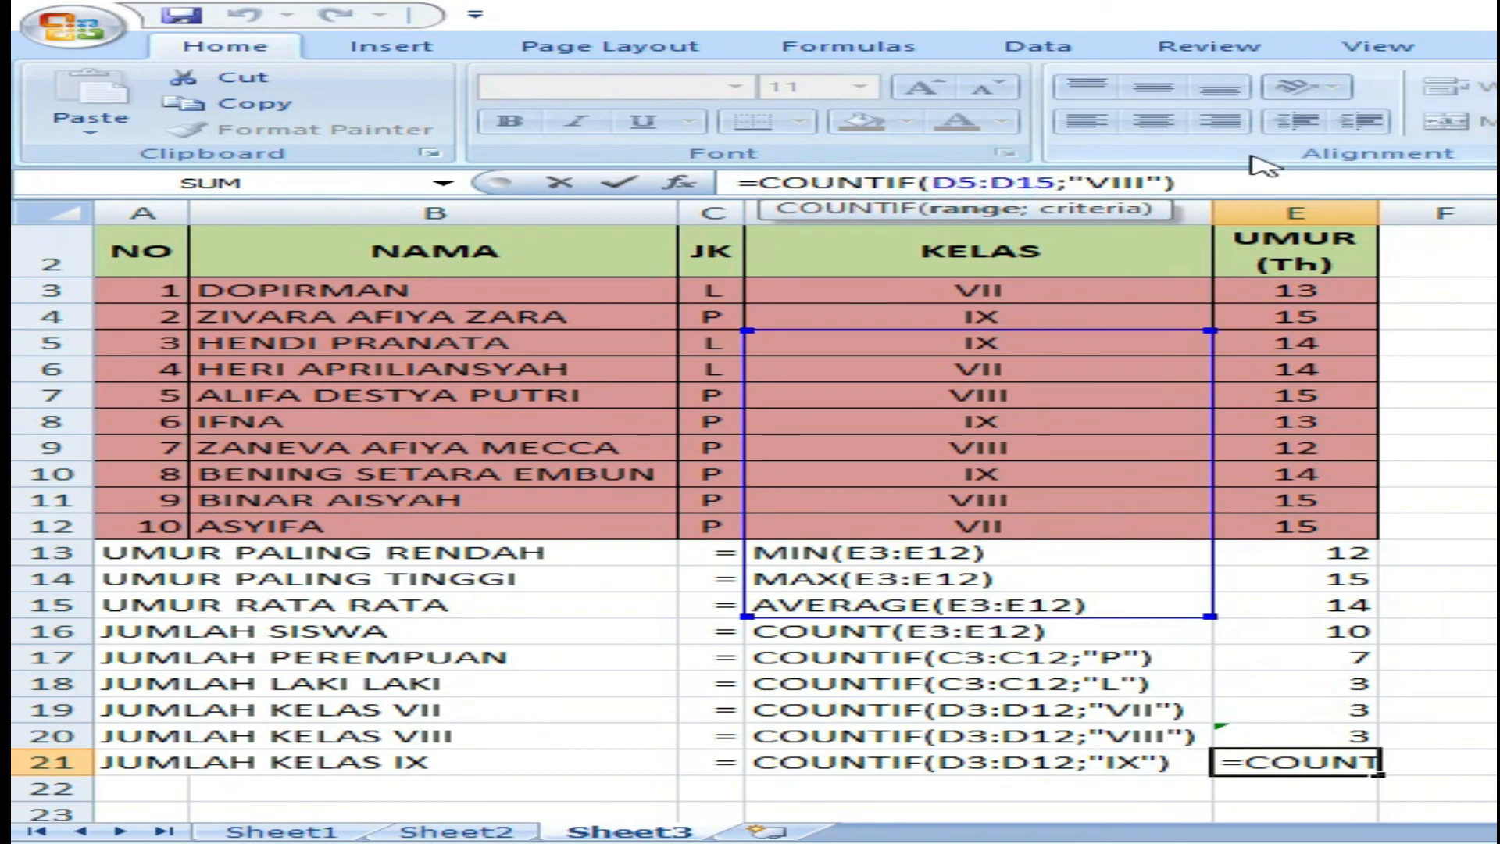
key(Delete)
text(3)
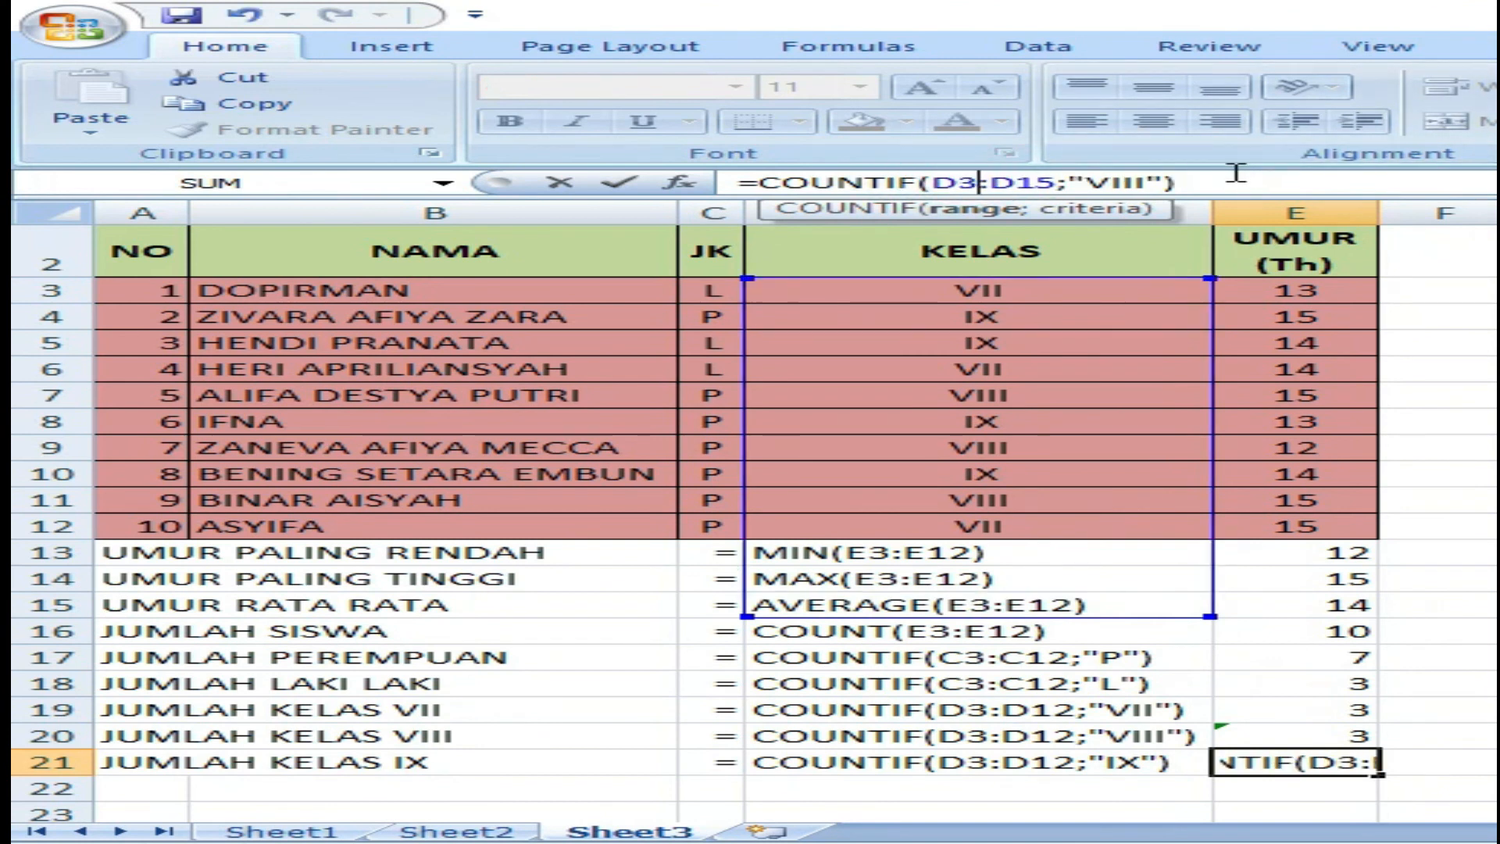
click(1045, 181)
key(Delete)
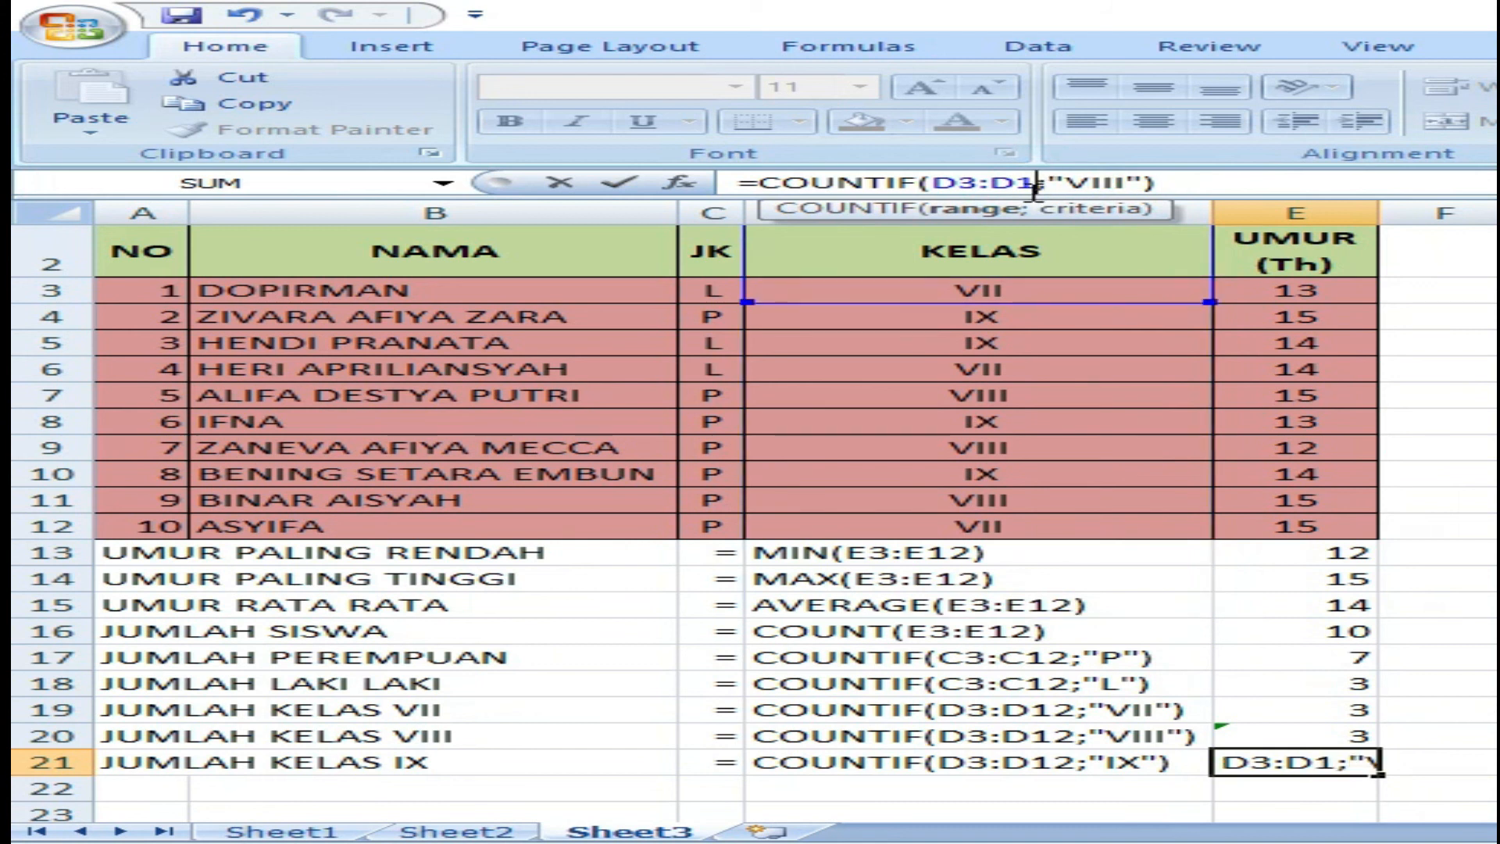
text(2)
Step: Change the criterion of the COUNTIF formula in cell E21 to "IX"
click(1133, 180)
text(I)
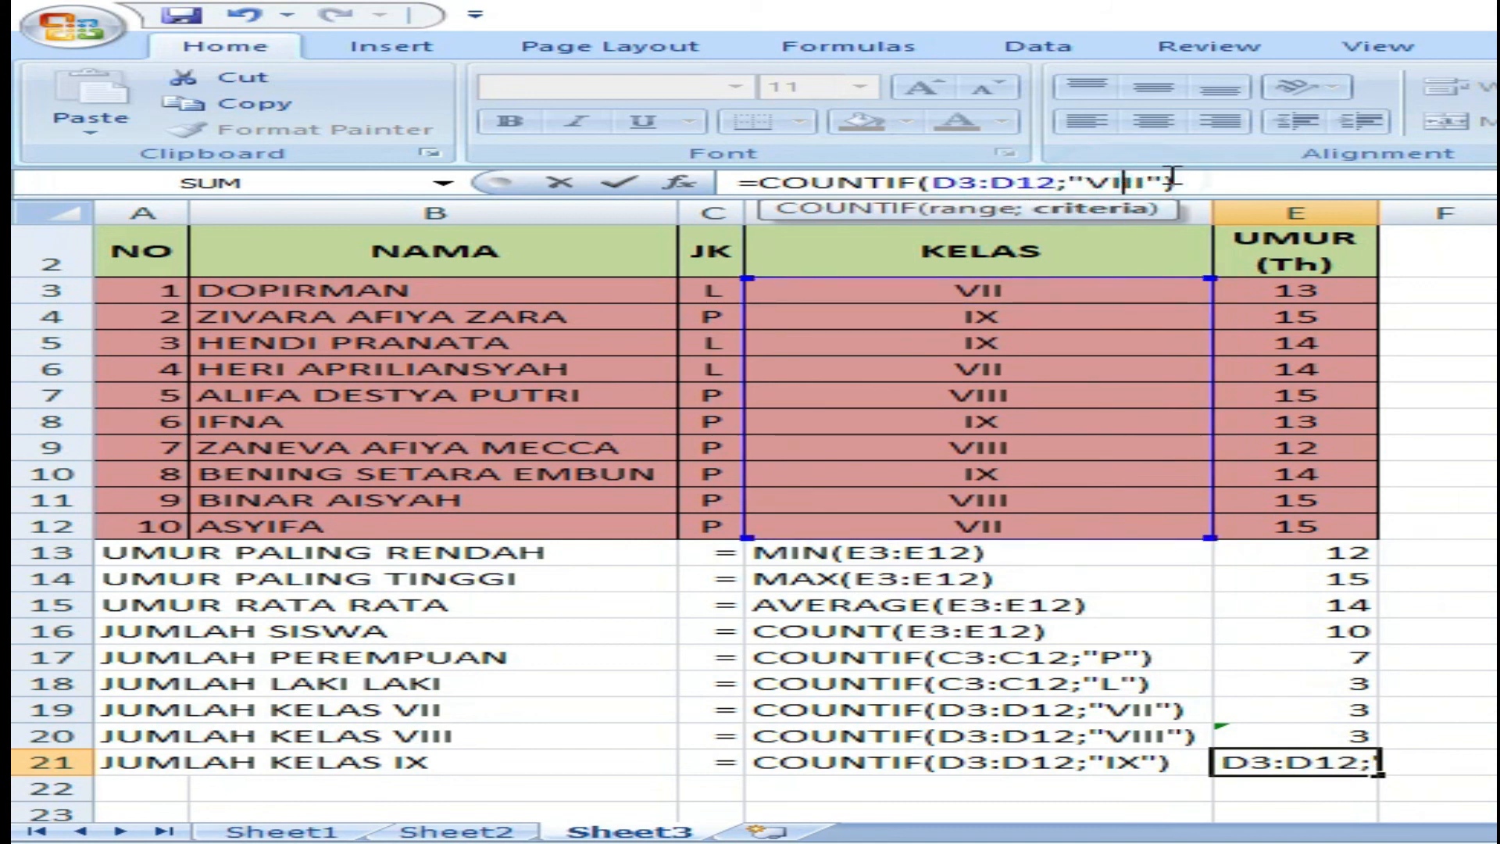
key(BackSpace)
key(BackSpace)
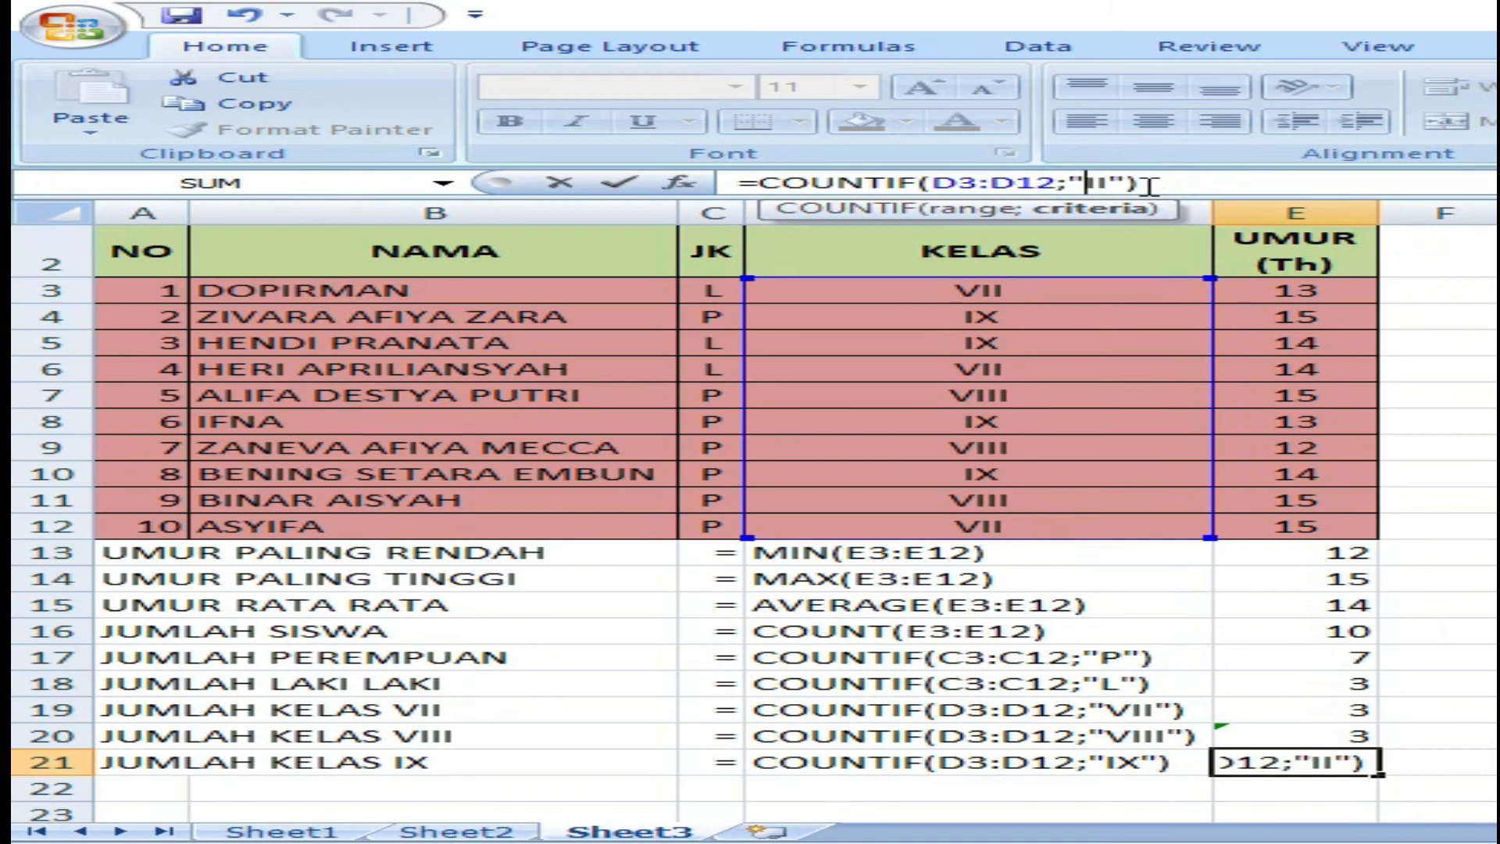
key(Delete)
key(Delete)
text(I)
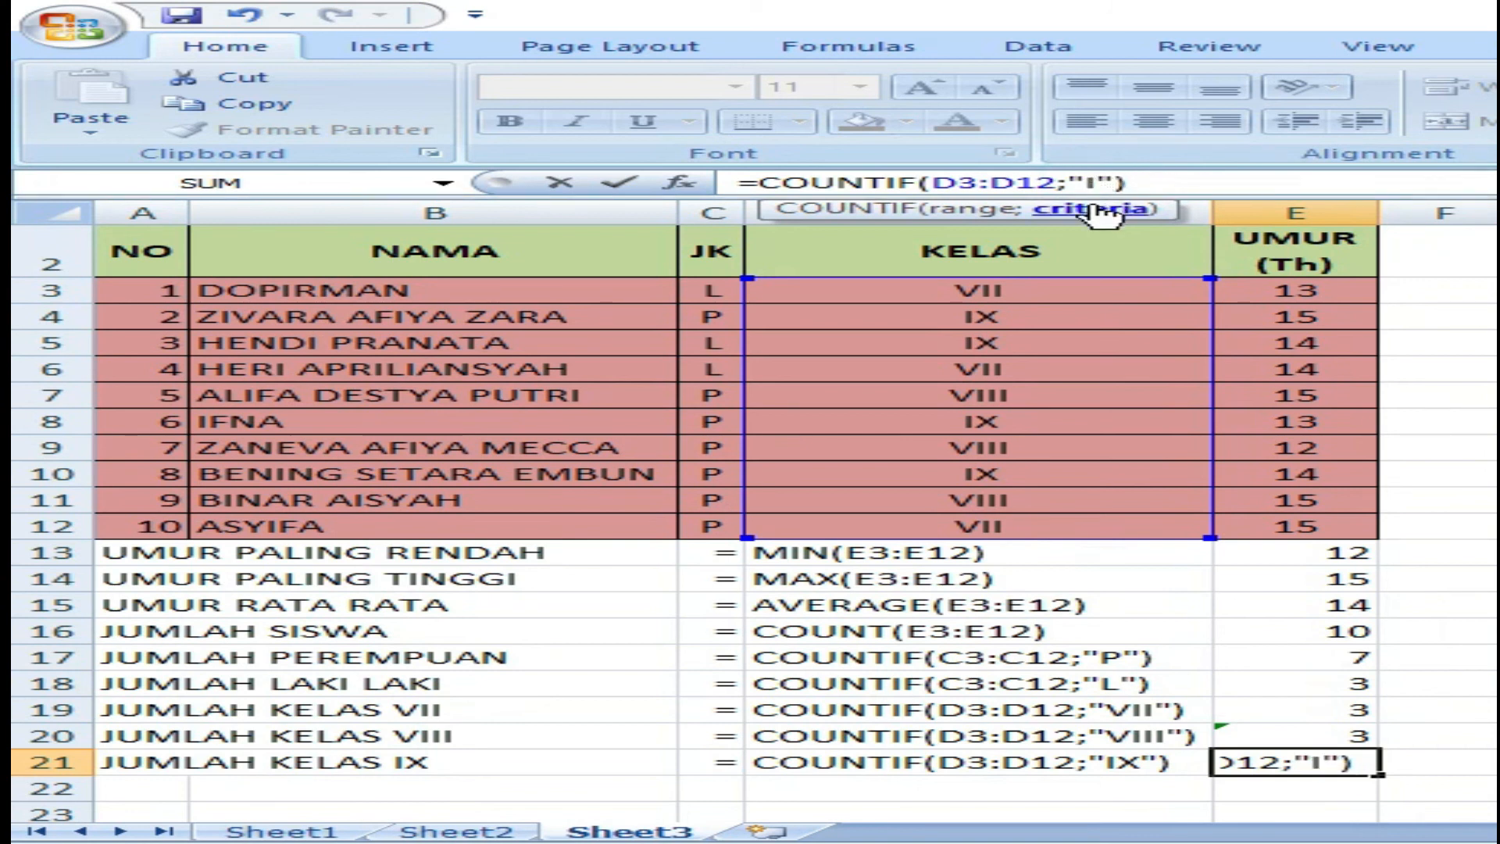
text(X)
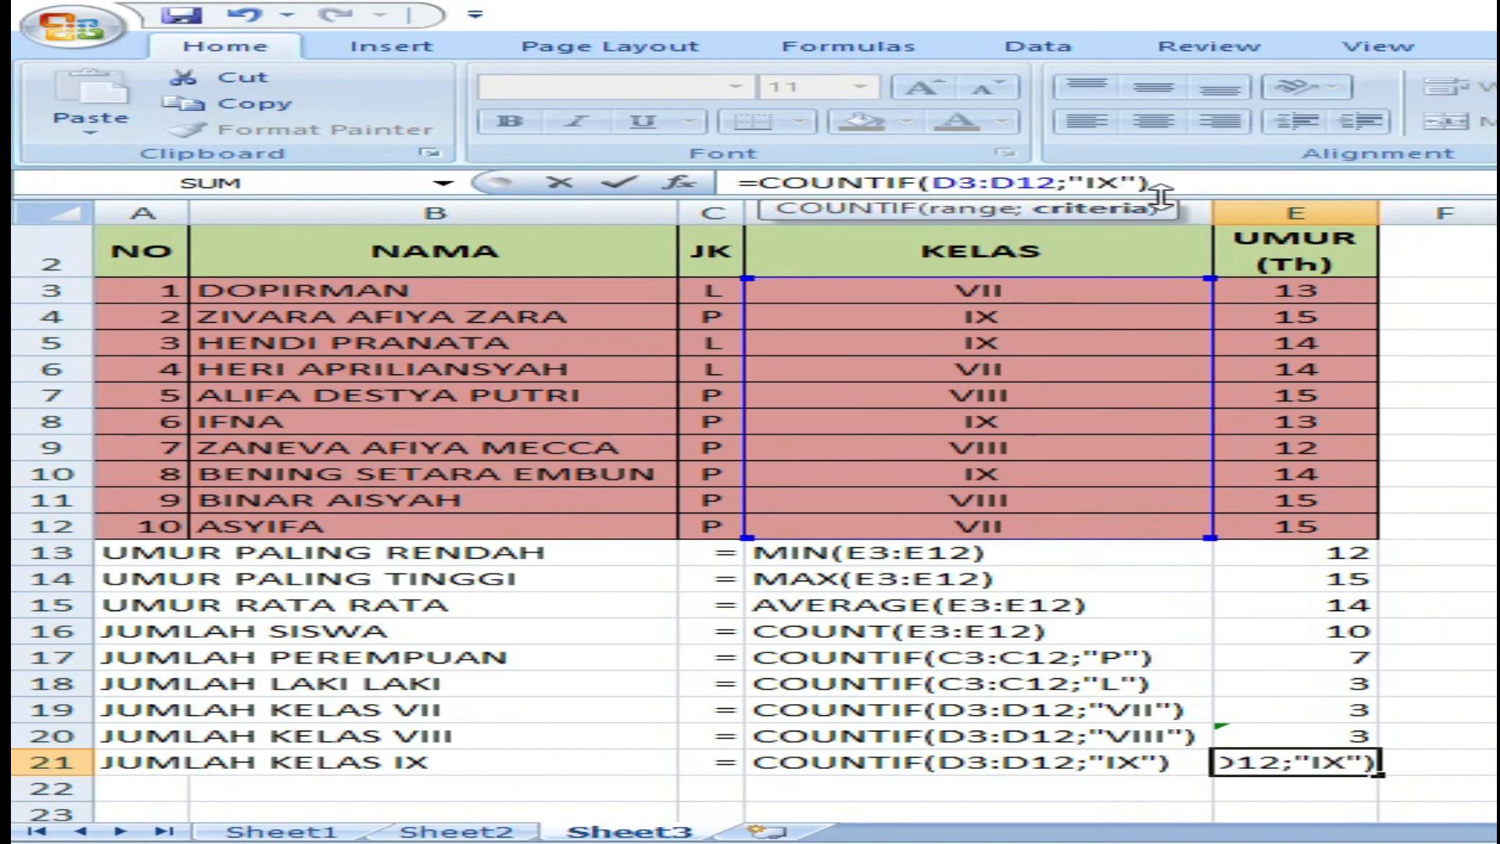
key(Return)
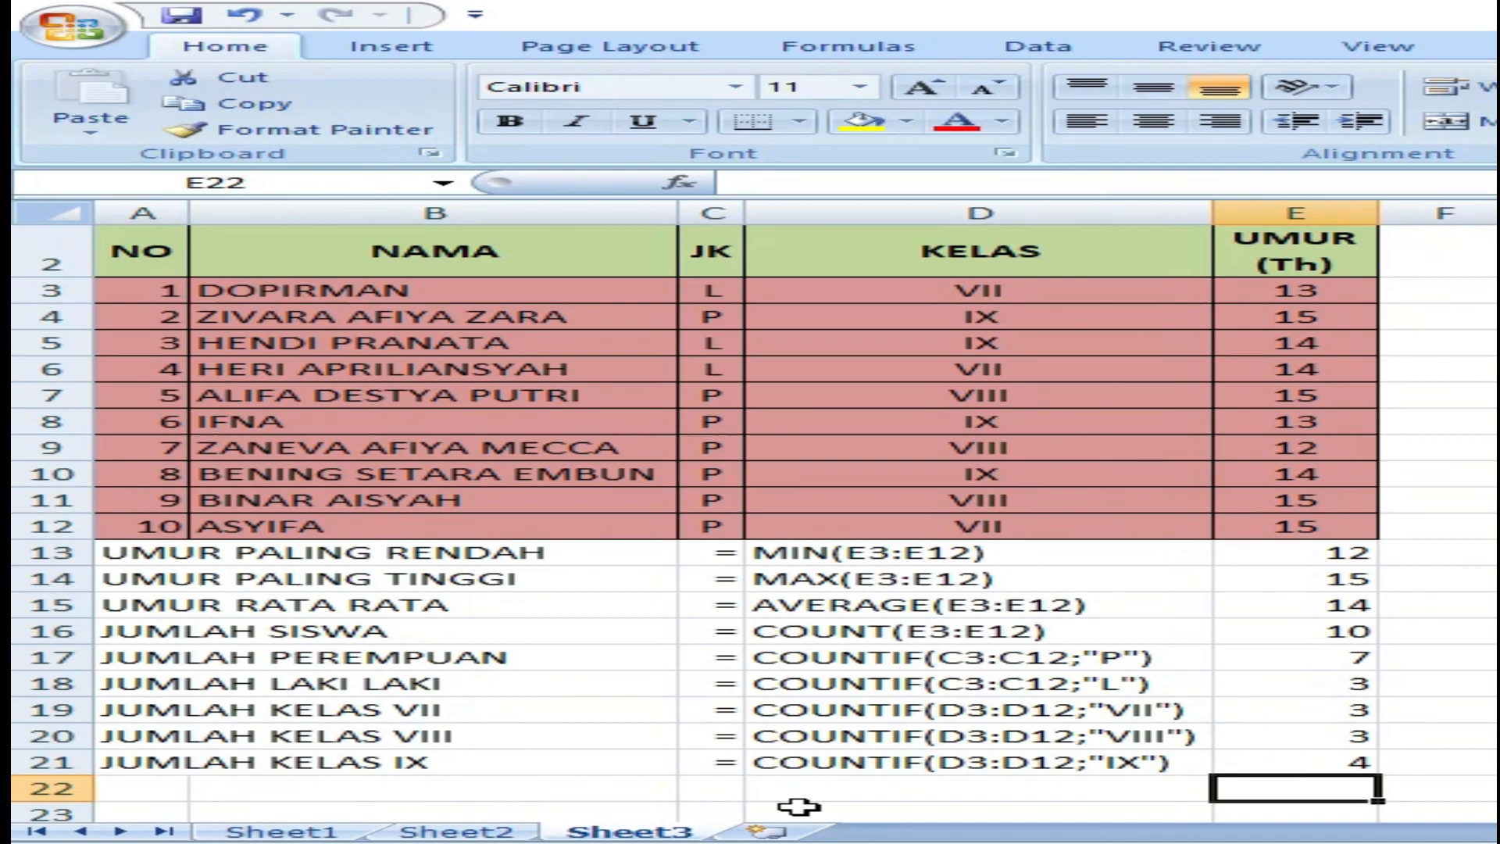
scroll(1356, 774, up, 1)
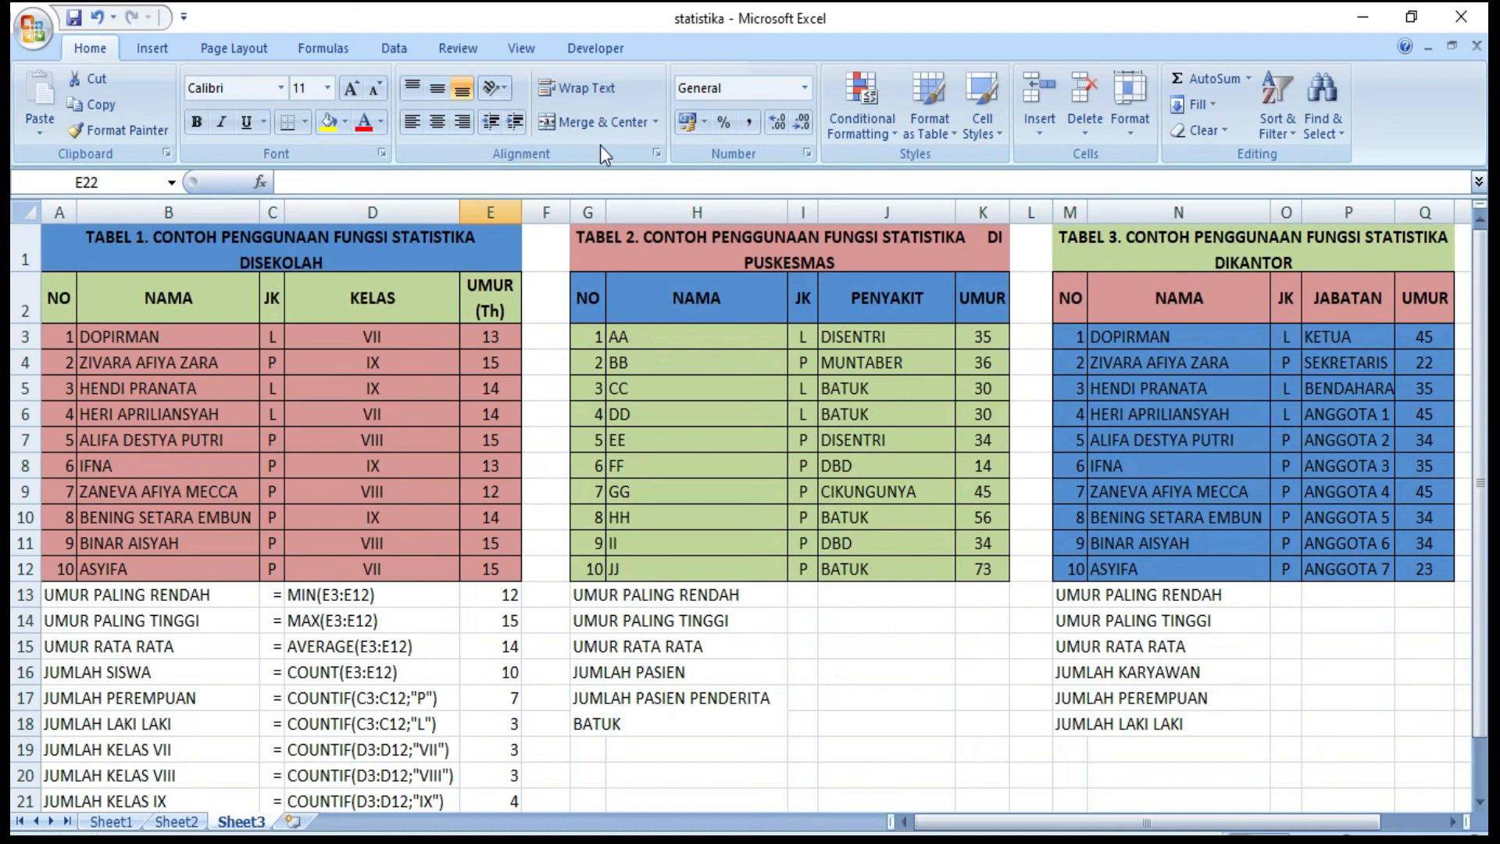
drag(549, 295, 1354, 620)
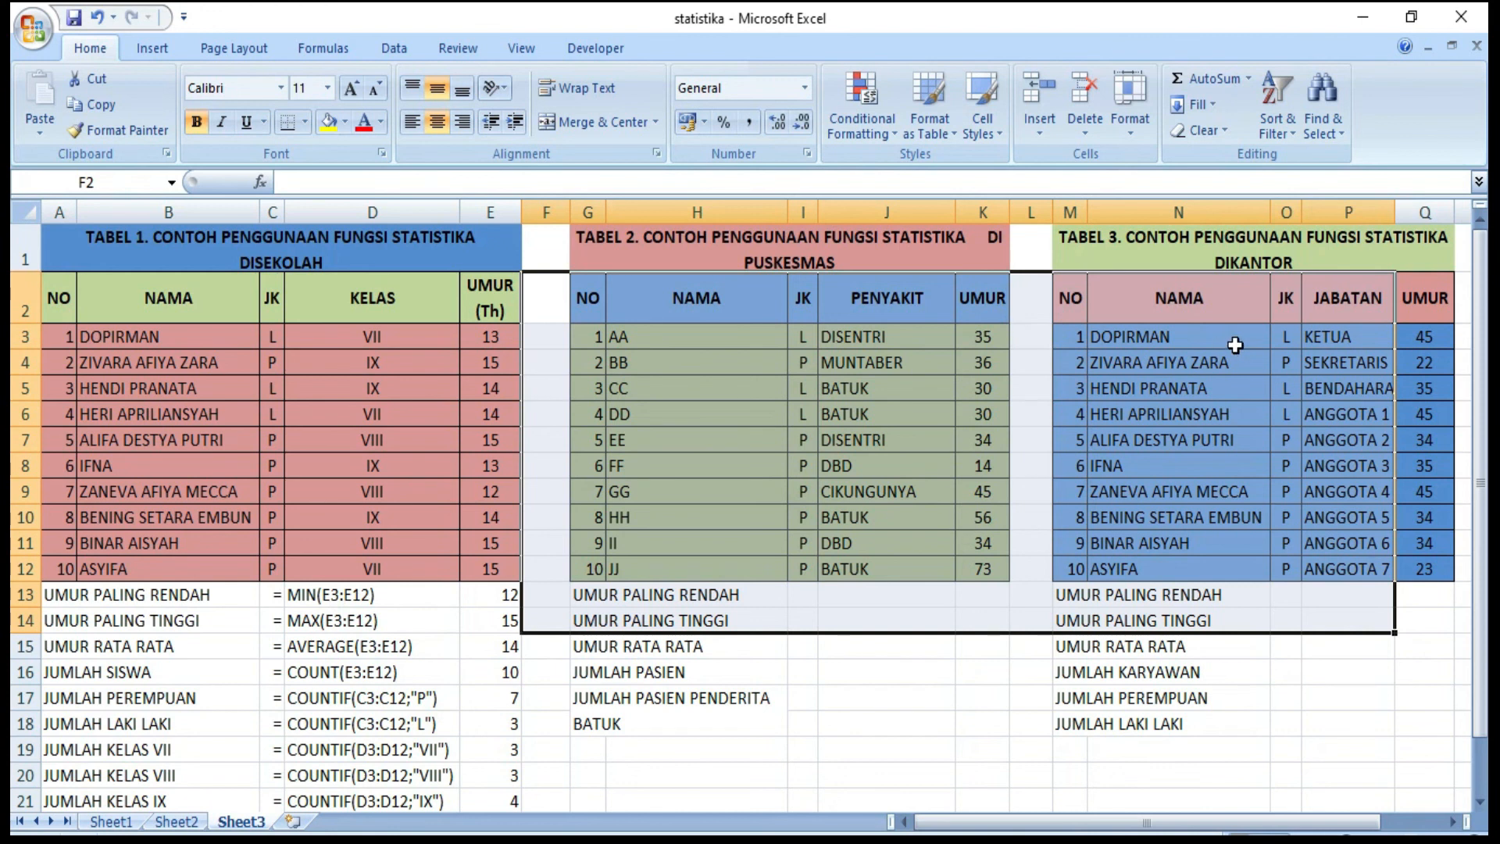
click(1320, 467)
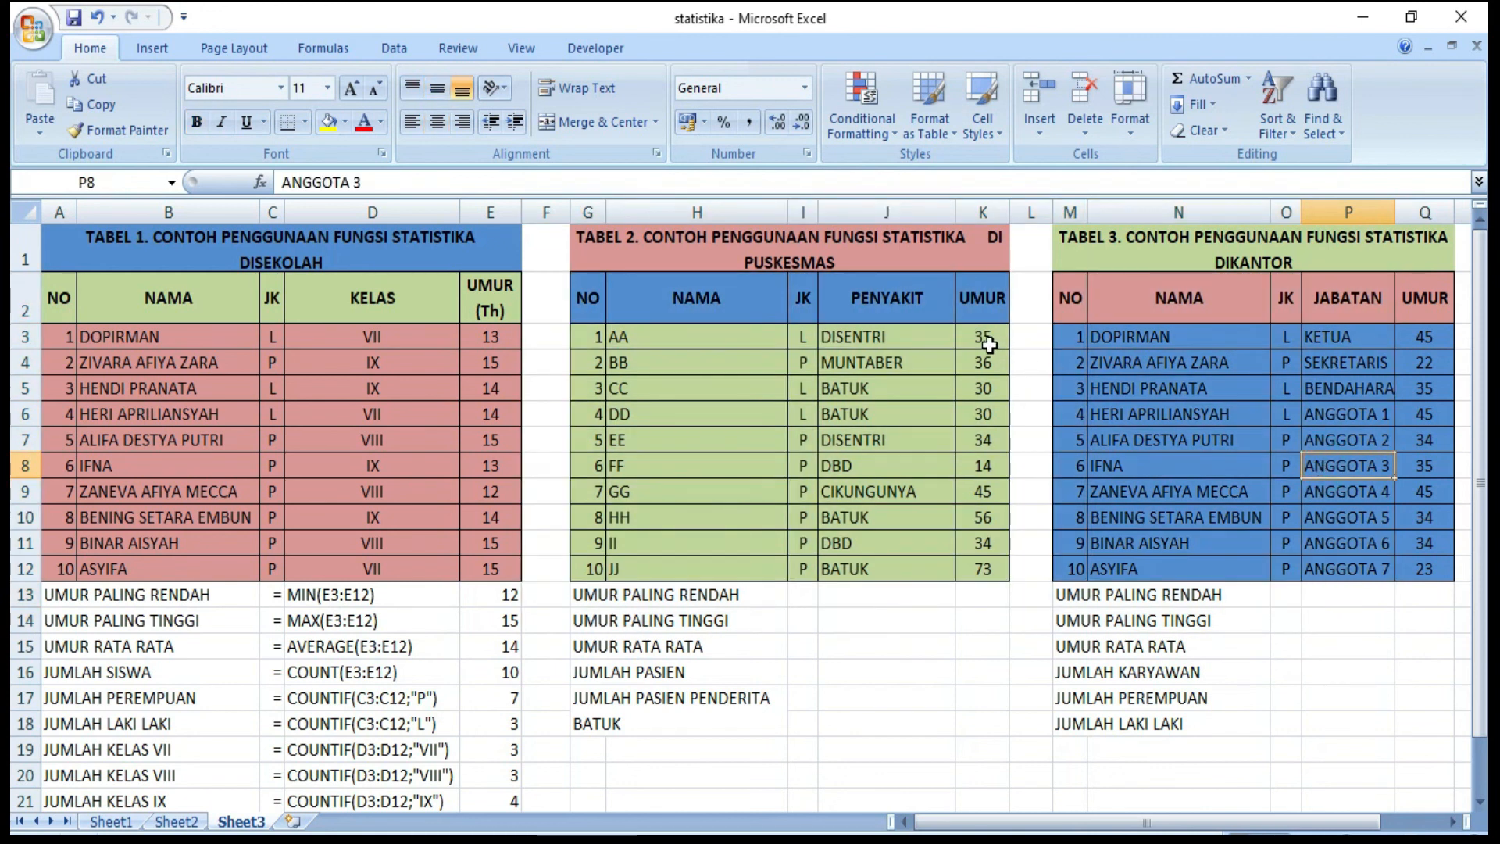